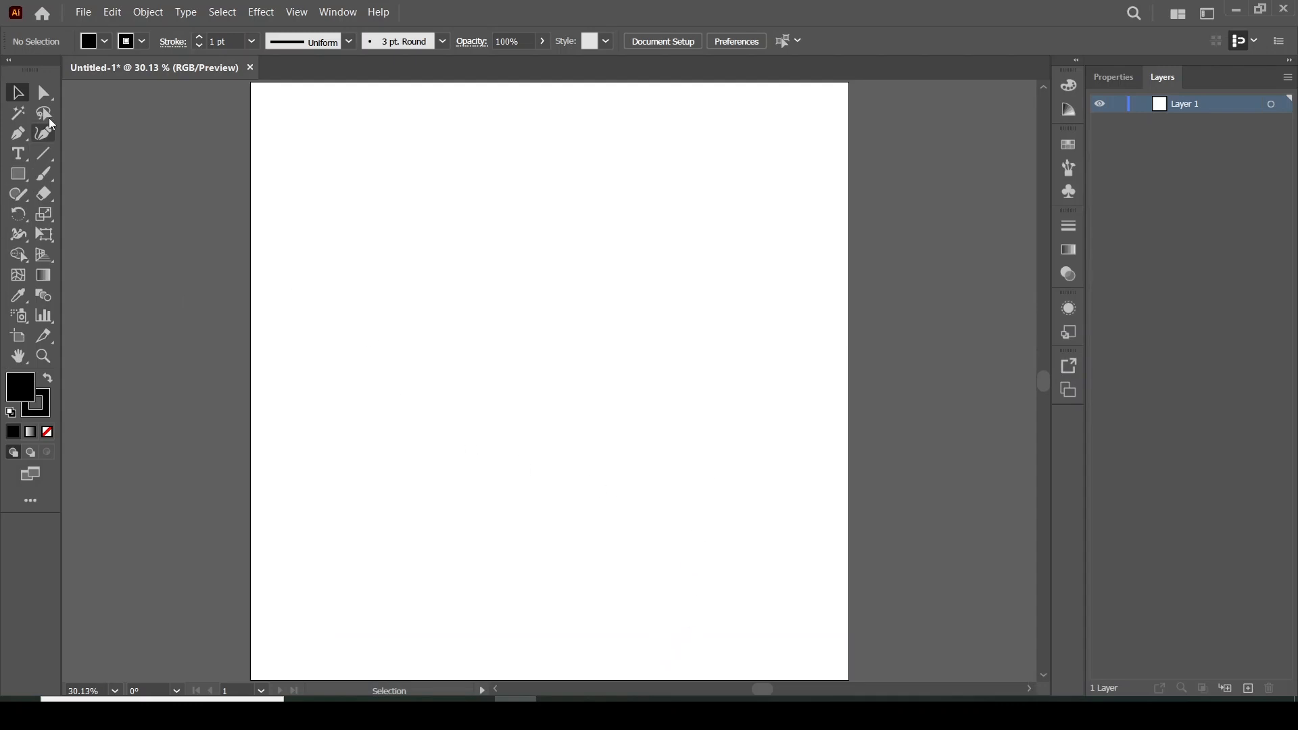
Draw a black crescent-shaped arm with the Pen tool, sweeping down from the upper left and curving back along its inner edge.
{"action": "left_click", "coordinate": [20, 134]}
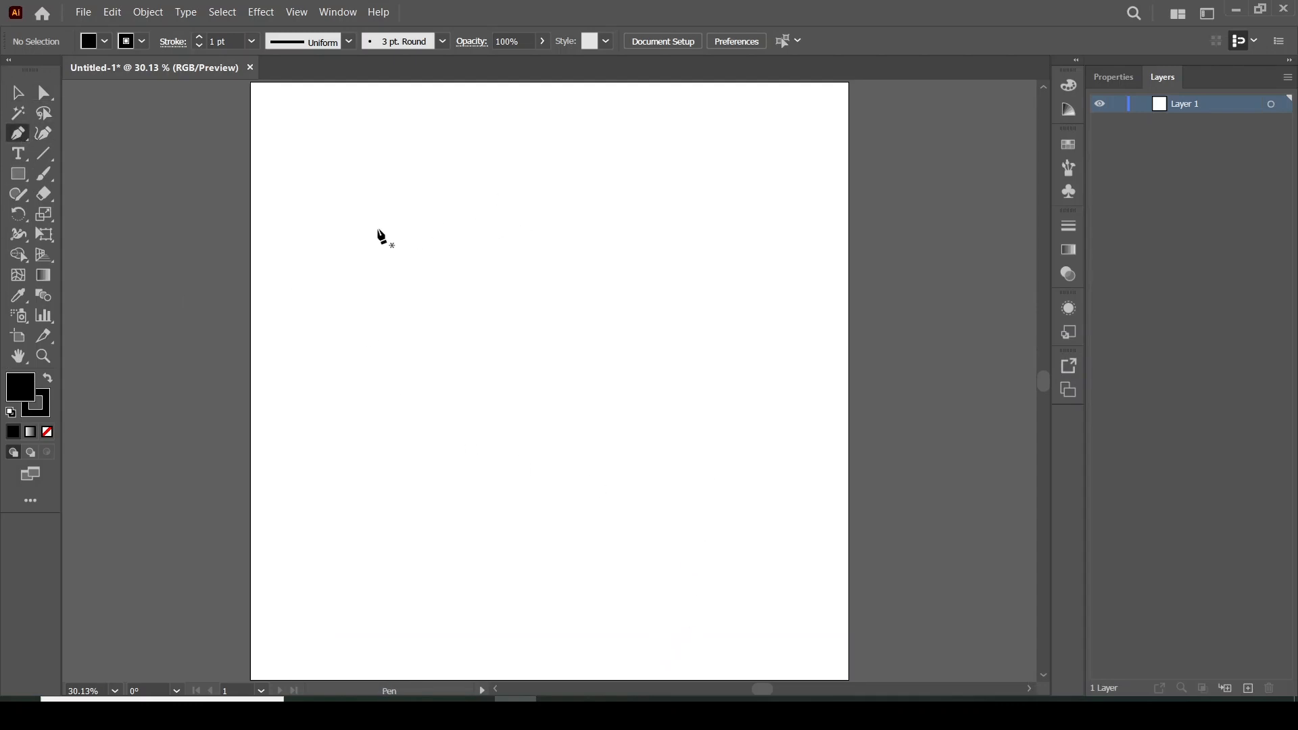
{"action": "left_click", "coordinate": [357, 165]}
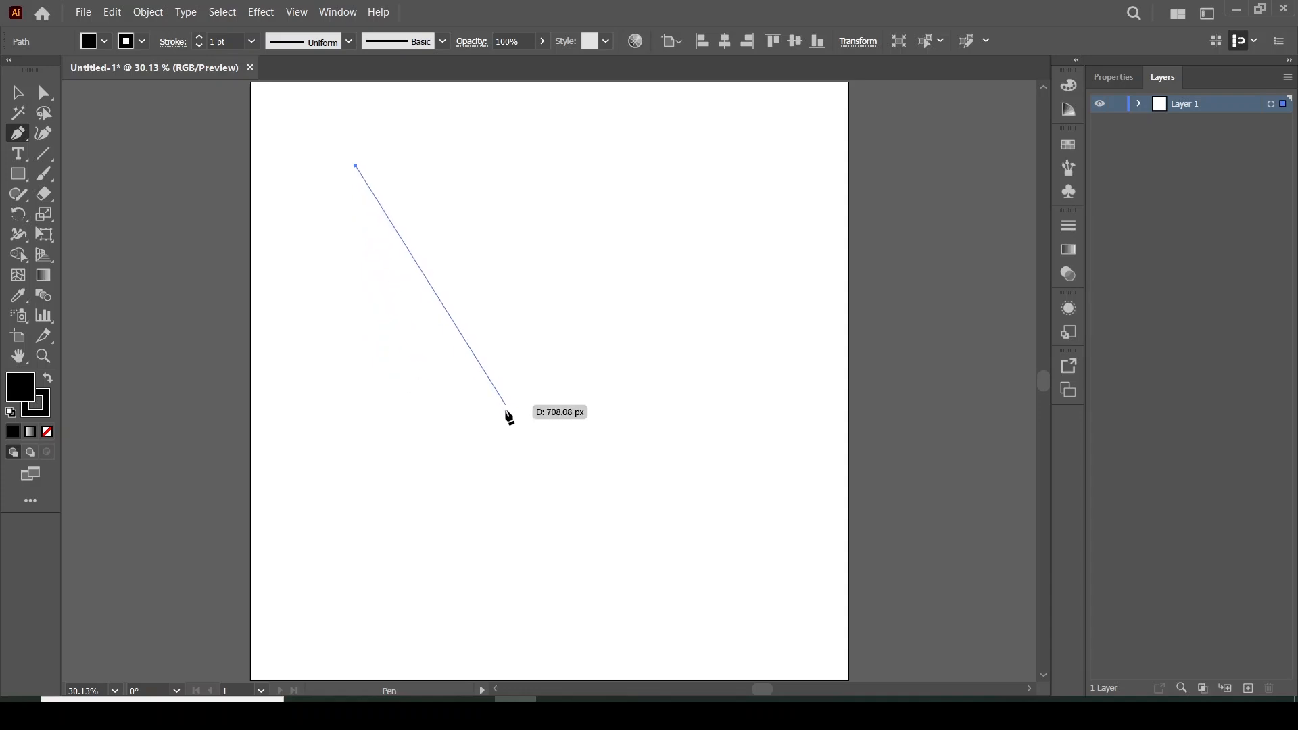
{"action": "left_click_drag", "start_coordinate": [515, 443], "coordinate": [624, 351]}
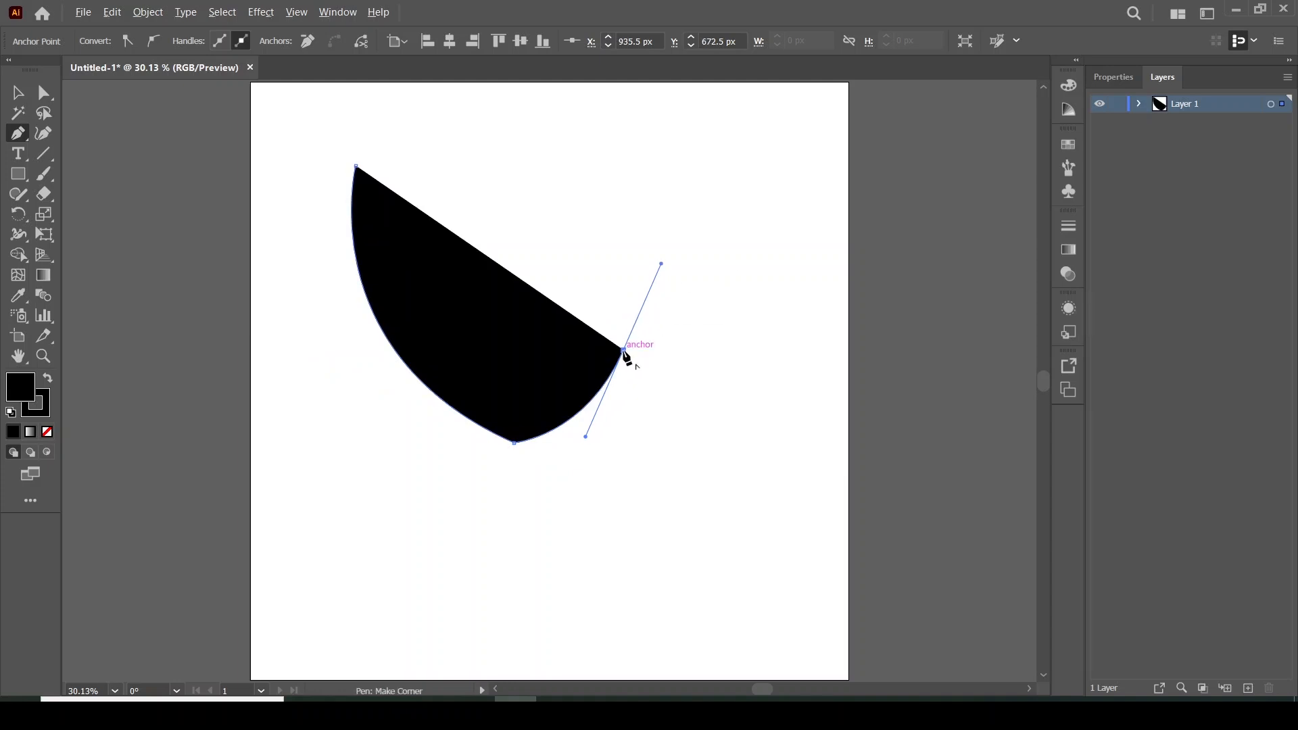
{"action": "left_click", "coordinate": [623, 350]}
{"action": "left_click_drag", "start_coordinate": [379, 225], "coordinate": [361, 167]}
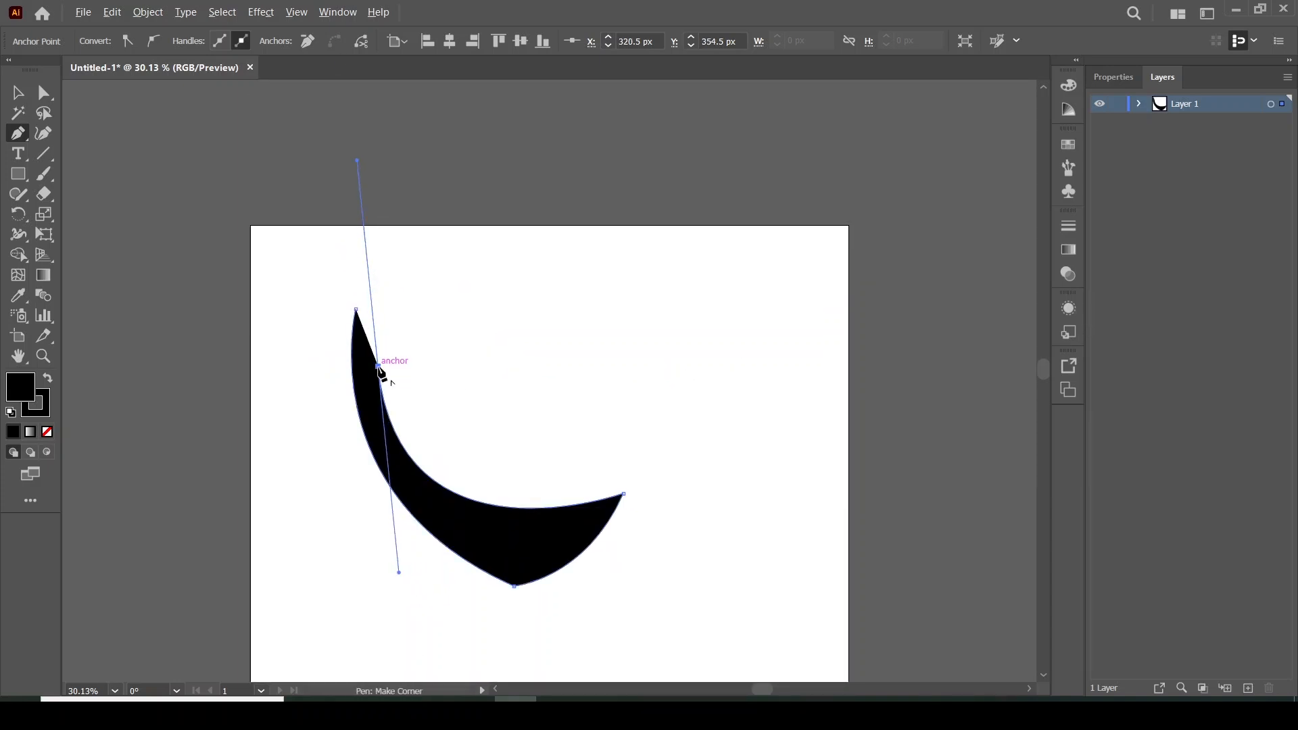
Add a small squared hand at the arm's upper end with straight segments and close the path at its starting point.
{"action": "left_click_drag", "start_coordinate": [378, 367], "coordinate": [411, 367]}
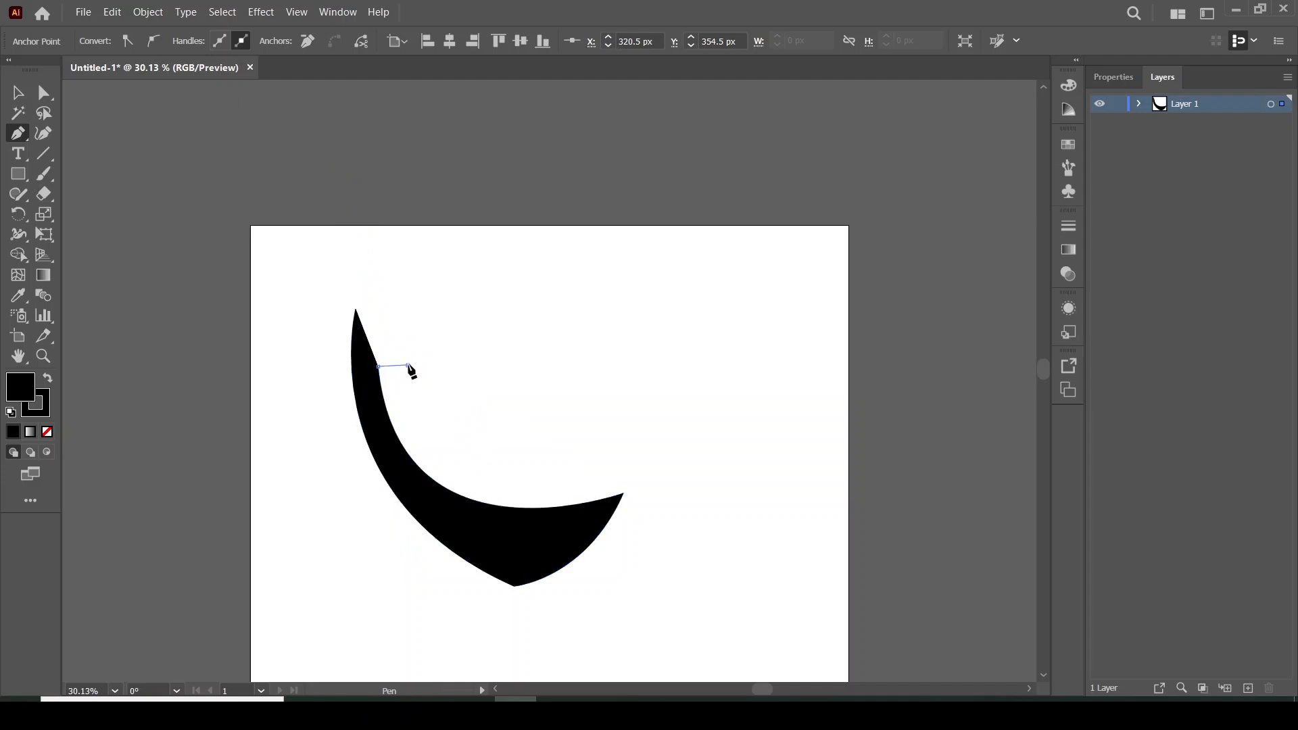
{"action": "left_click", "coordinate": [408, 365]}
{"action": "left_click", "coordinate": [414, 306]}
{"action": "left_click", "coordinate": [357, 309]}
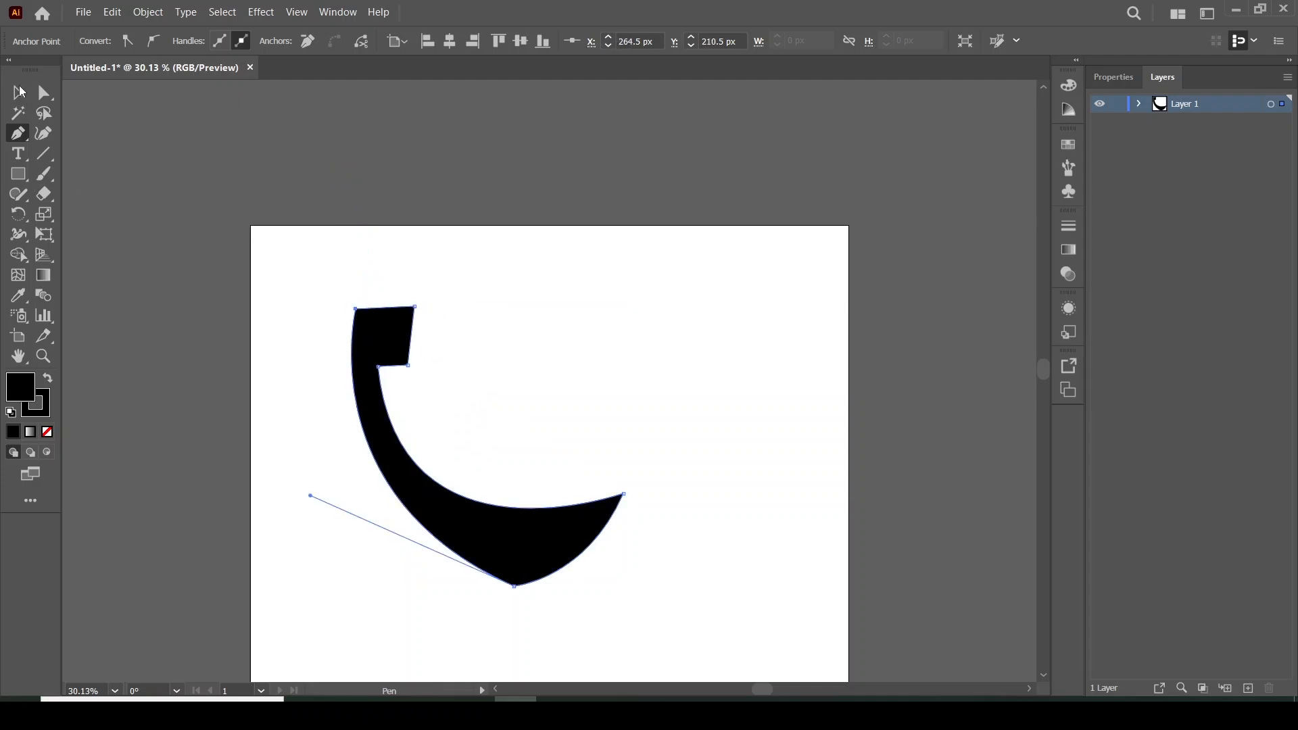
Reshape the arm's lower end by moving its bottom point and inner tip downward and adjusting their curve handles.
{"action": "left_click", "coordinate": [44, 92]}
{"action": "key", "text": "space"}
{"action": "left_click_drag", "start_coordinate": [538, 478], "coordinate": [489, 333]}
{"action": "key", "text": "space"}
{"action": "left_click_drag", "start_coordinate": [483, 390], "coordinate": [526, 408]}
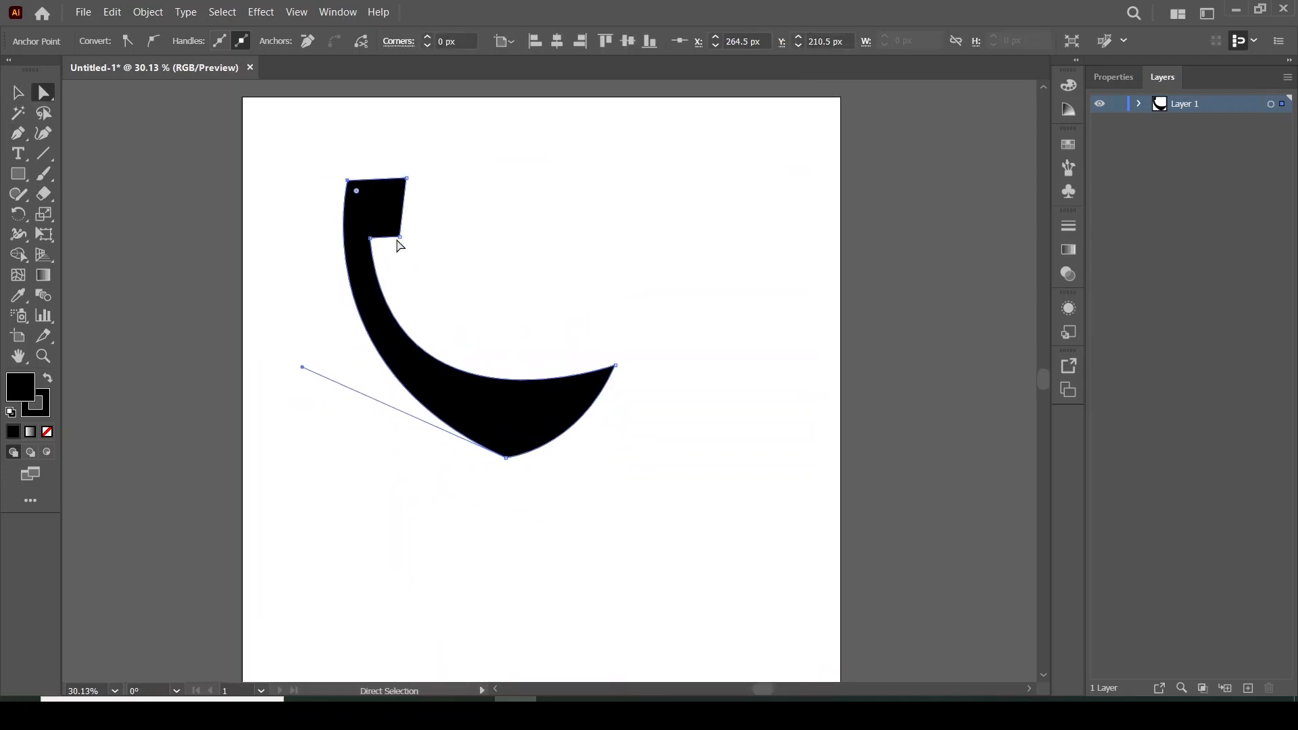
{"action": "left_click_drag", "start_coordinate": [510, 462], "coordinate": [530, 515]}
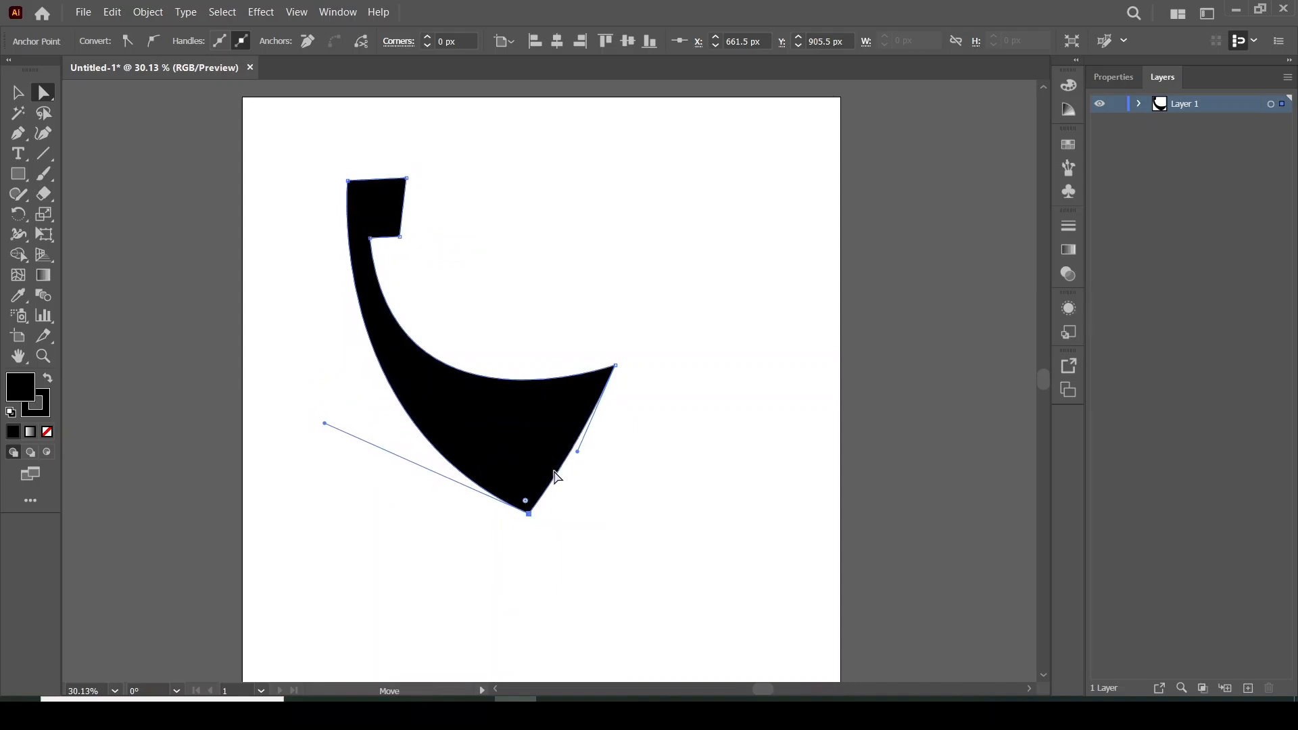
{"action": "left_click_drag", "start_coordinate": [615, 365], "coordinate": [631, 404]}
{"action": "left_click_drag", "start_coordinate": [390, 444], "coordinate": [420, 525]}
{"action": "left_click_drag", "start_coordinate": [631, 404], "coordinate": [622, 404]}
{"action": "left_click_drag", "start_coordinate": [592, 471], "coordinate": [608, 476]}
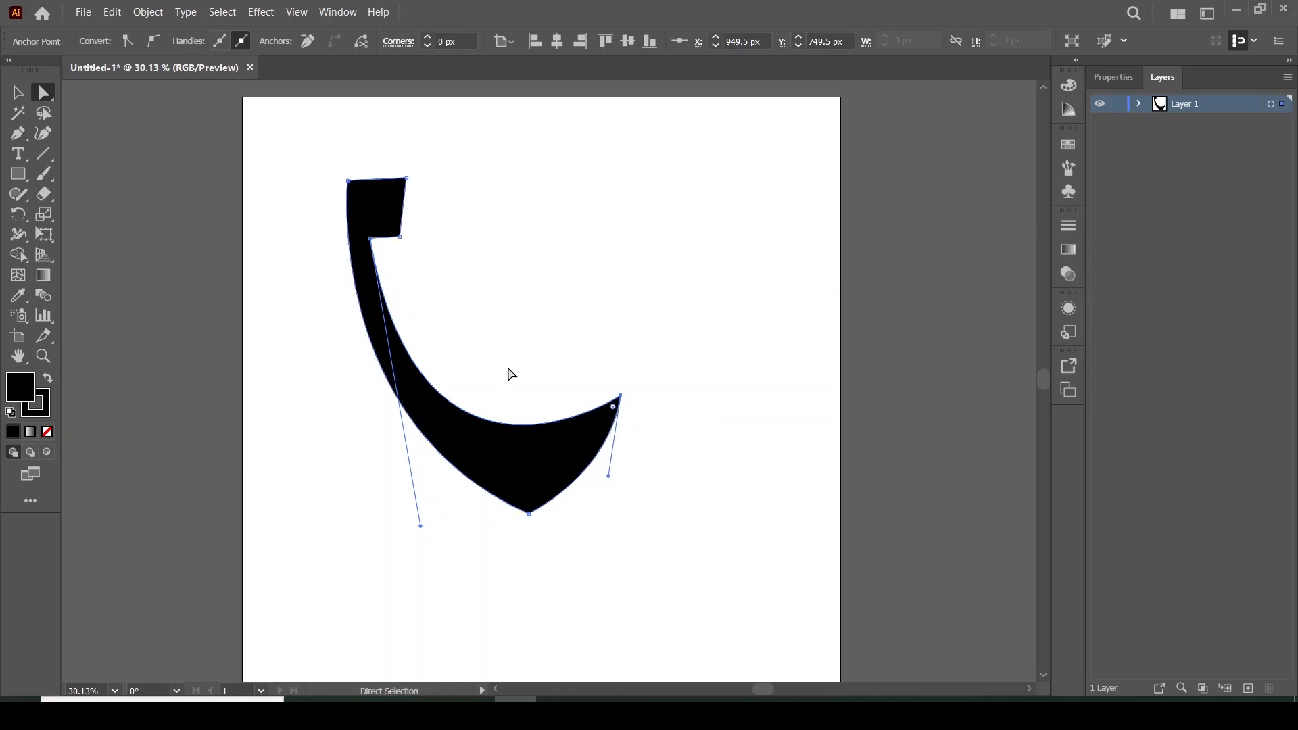
Round the corners of the squared hand with a radius of about 81 px to form a fist shape.
{"action": "left_click_drag", "start_coordinate": [370, 238], "coordinate": [316, 180]}
{"action": "left_click", "coordinate": [406, 179]}
{"action": "left_click_drag", "start_coordinate": [399, 187], "coordinate": [389, 223]}
{"action": "left_click", "coordinate": [348, 181]}
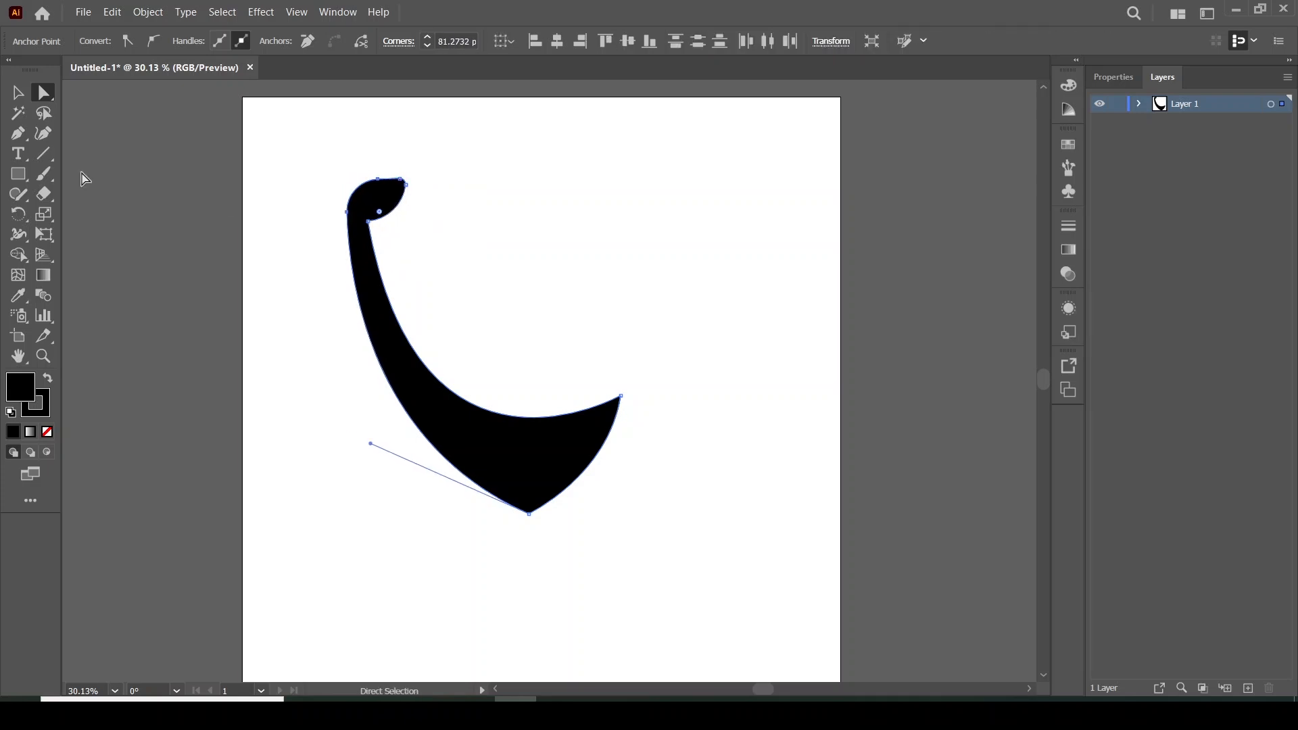
Duplicate the arm, reflect the copy across the vertical axis, and place it opposite the original with their bottom points meeting.
{"action": "key", "text": "v"}
{"action": "left_click_drag", "start_coordinate": [493, 440], "coordinate": [640, 415], "text": "alt"}
{"action": "right_click", "coordinate": [635, 415]}
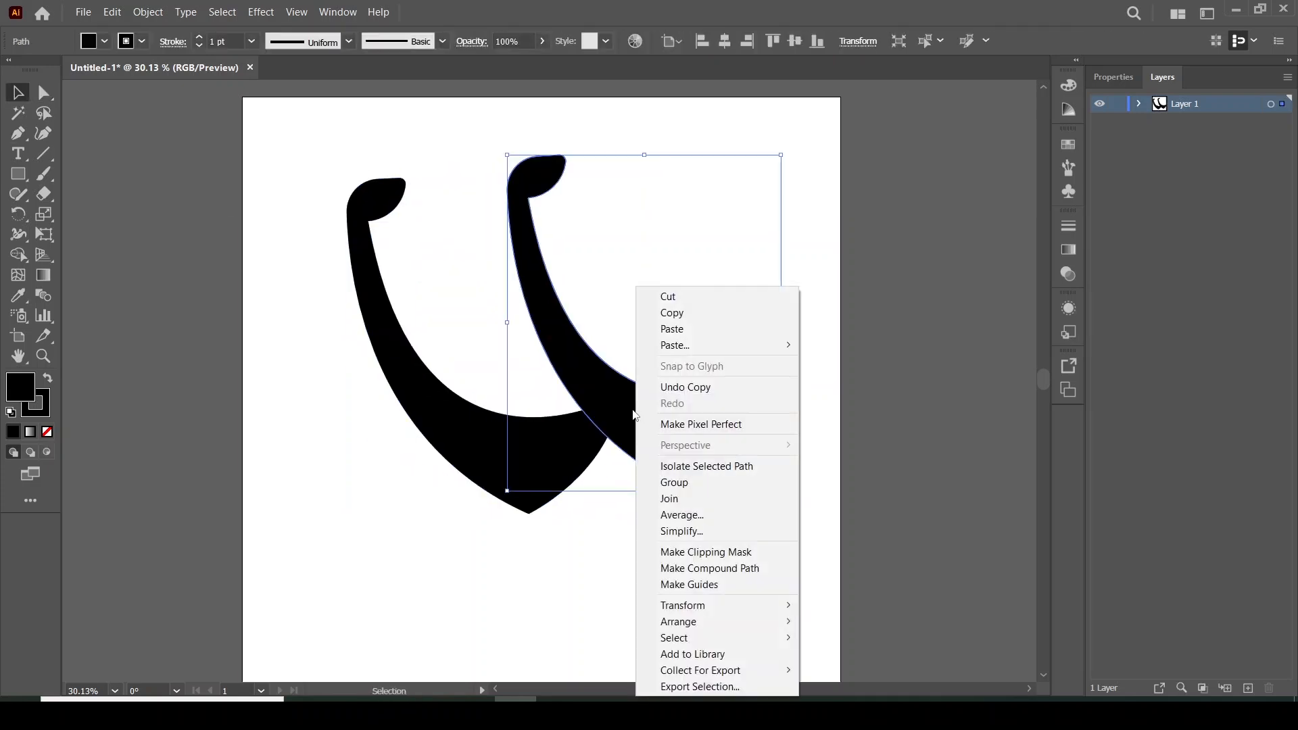
{"action": "mouse_move", "coordinate": [730, 606]}
{"action": "left_click", "coordinate": [861, 530]}
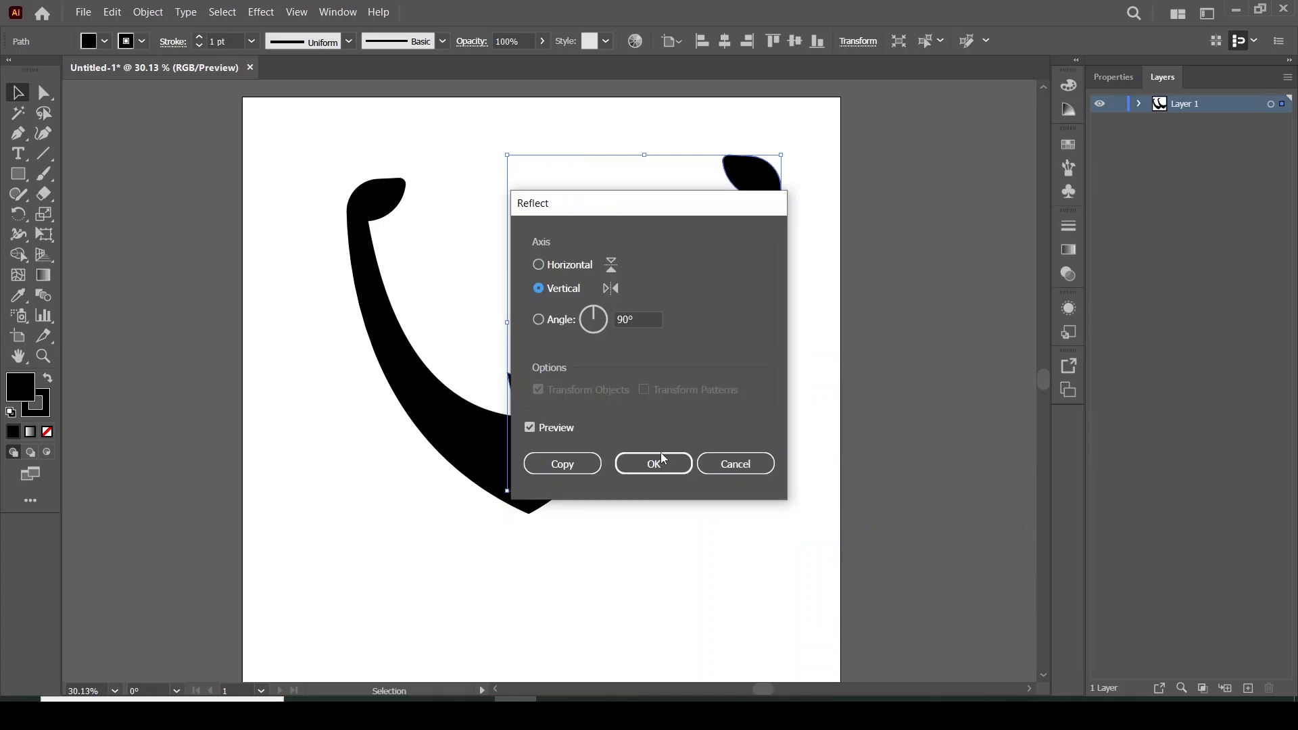
{"action": "left_click", "coordinate": [664, 459]}
{"action": "left_click_drag", "start_coordinate": [637, 399], "coordinate": [671, 331]}
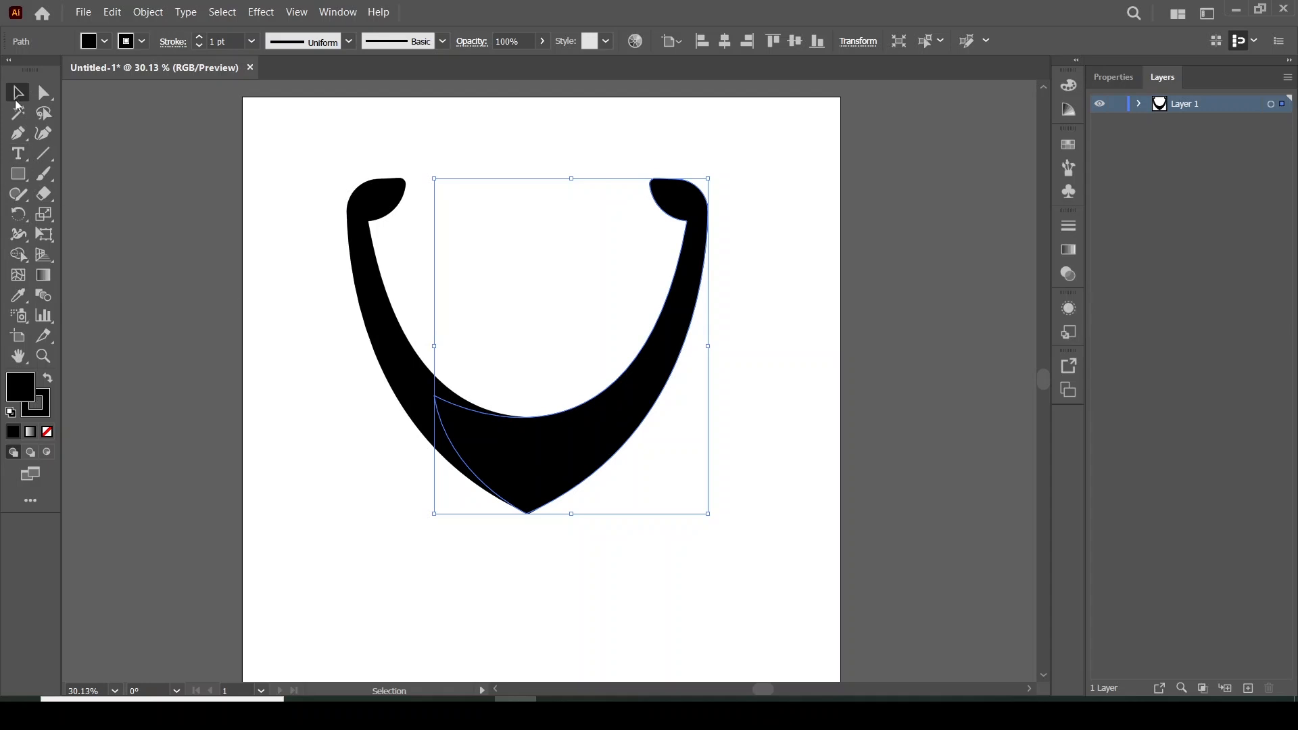
Move the mirrored arm's lower tip and bottom point up and inward to shorten it above the original arm.
{"action": "left_click", "coordinate": [43, 93]}
{"action": "left_click_drag", "start_coordinate": [437, 399], "coordinate": [520, 341]}
{"action": "key", "text": "ctrl+z"}
{"action": "left_click", "coordinate": [436, 396]}
{"action": "left_click_drag", "start_coordinate": [529, 517], "coordinate": [583, 428]}
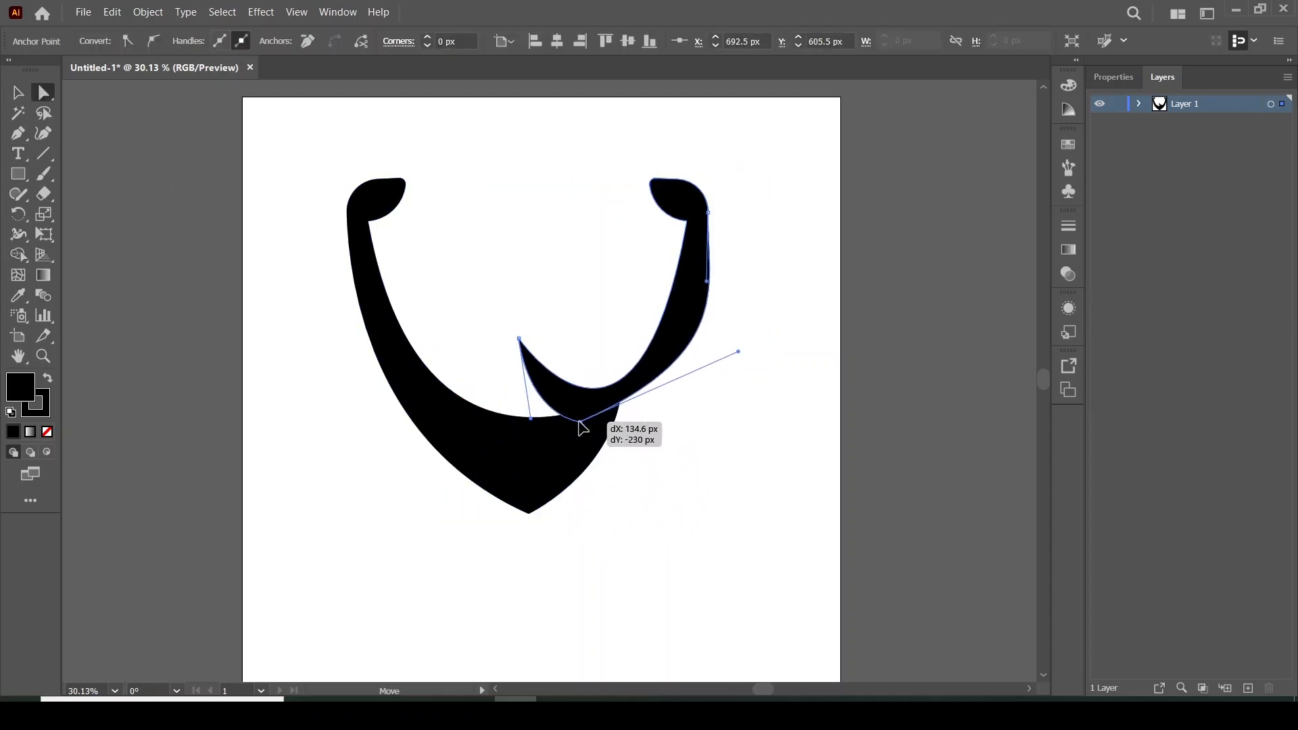
{"action": "left_click_drag", "start_coordinate": [520, 339], "coordinate": [543, 327]}
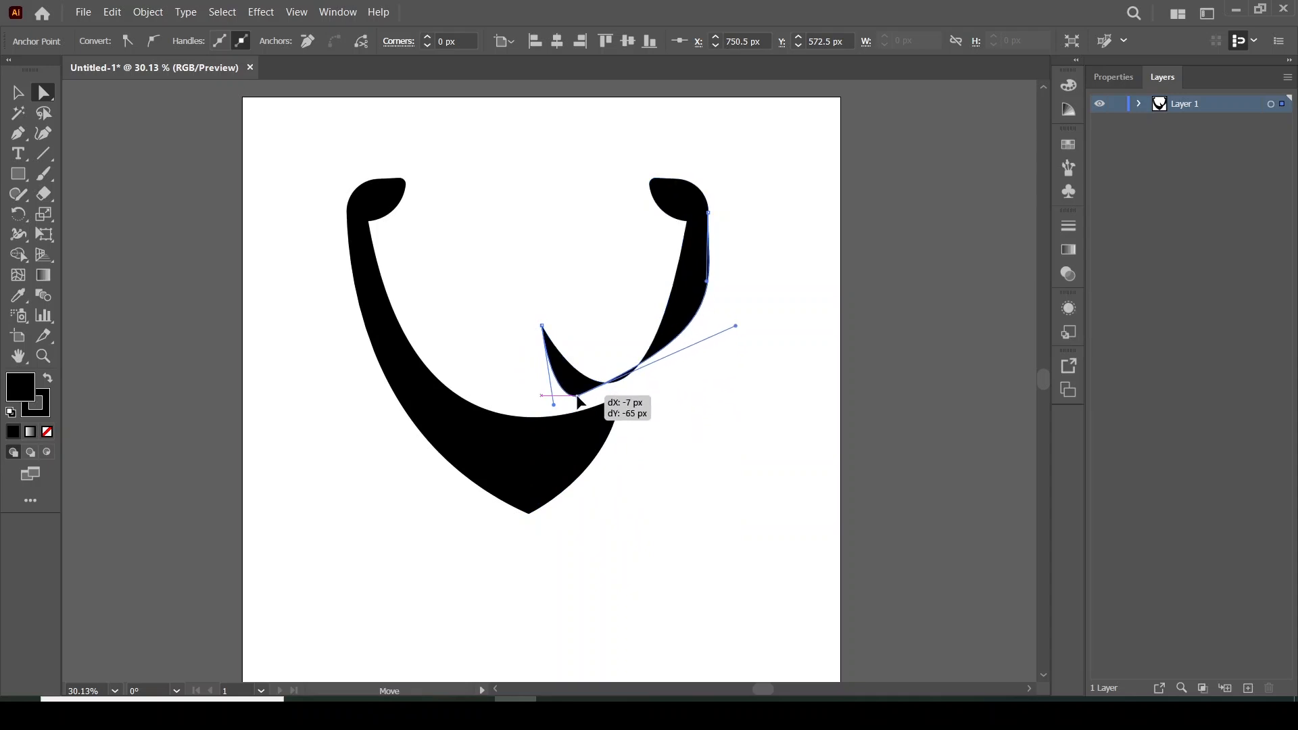
{"action": "left_click", "coordinate": [748, 348]}
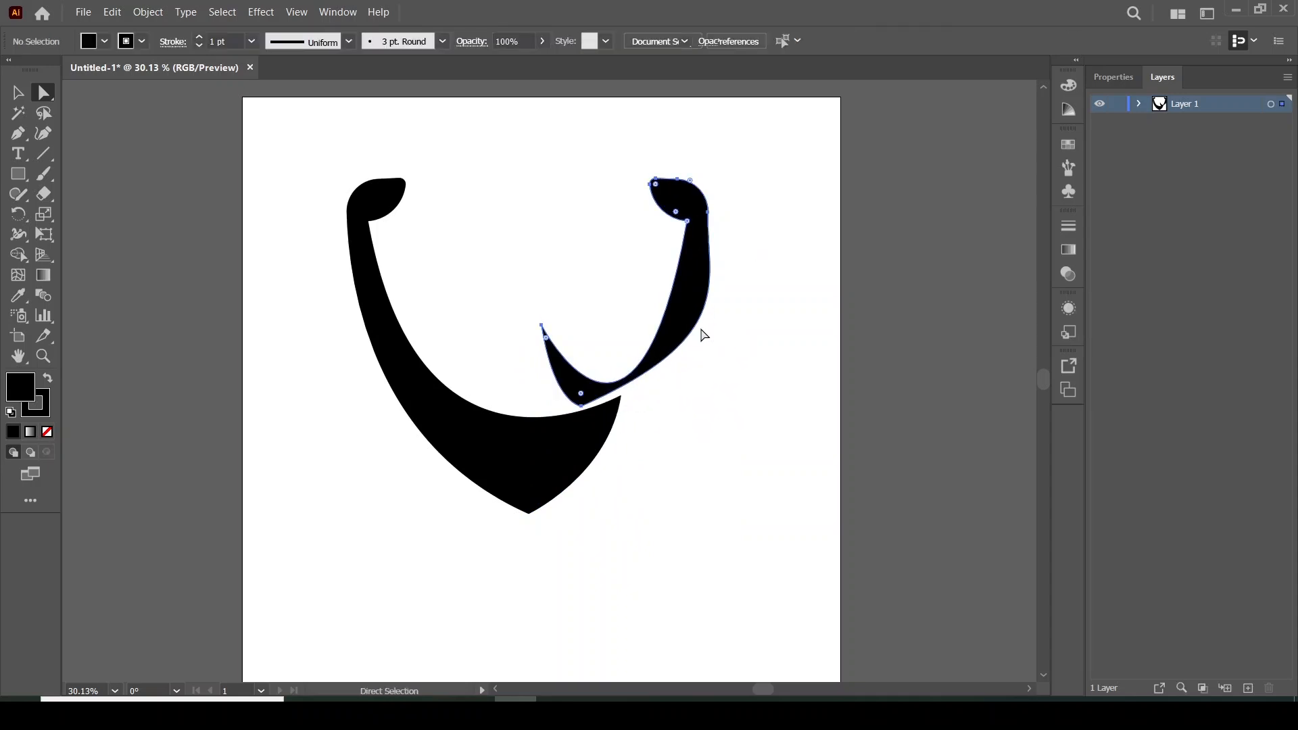
Shift the mirrored arm upward, clear of the original arm, and undo the extra edits to its inner tip.
{"action": "left_click", "coordinate": [554, 372]}
{"action": "left_click_drag", "start_coordinate": [541, 325], "coordinate": [576, 382]}
{"action": "left_click", "coordinate": [537, 288]}
{"action": "key", "text": "ctrl+z"}
{"action": "key", "text": "ctrl+z"}
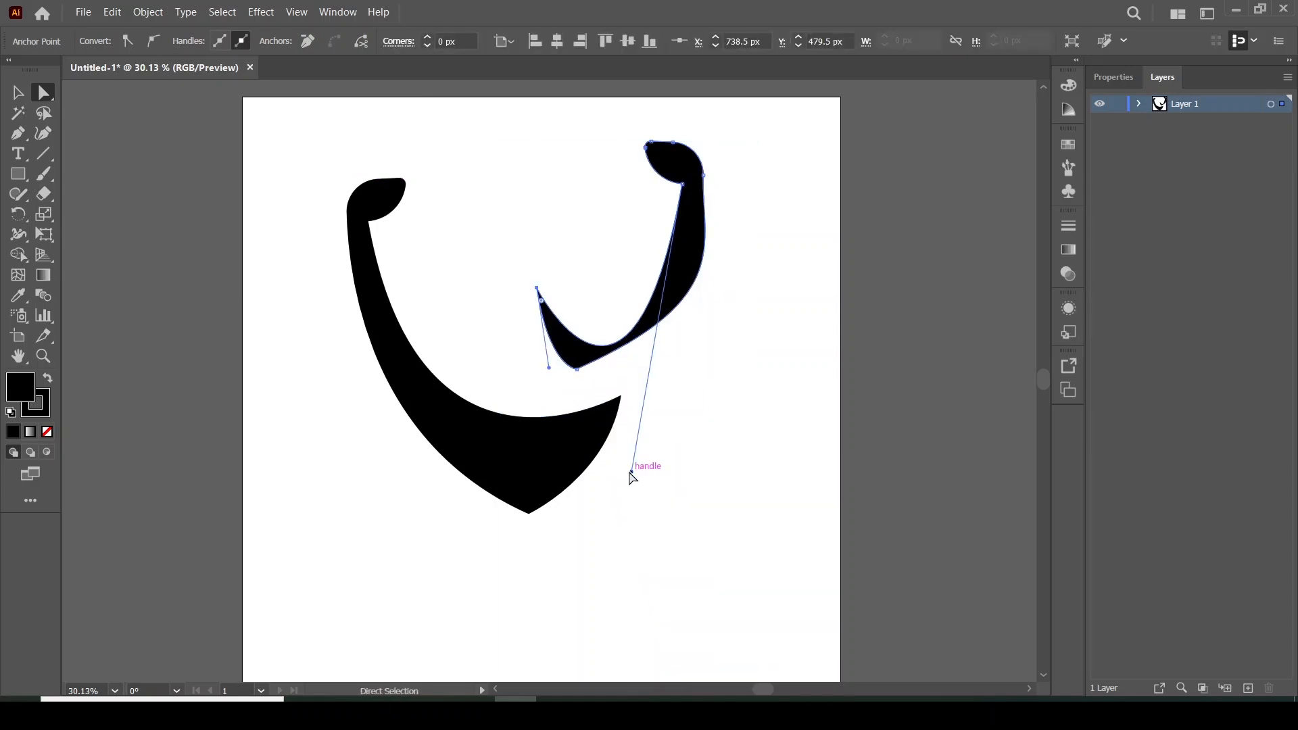
Reshape the mirrored arm into a tapered curve by repositioning its inner tip, lower corner, and the handles of both edges.
{"action": "left_click_drag", "start_coordinate": [631, 472], "coordinate": [569, 404]}
{"action": "left_click_drag", "start_coordinate": [577, 370], "coordinate": [625, 380]}
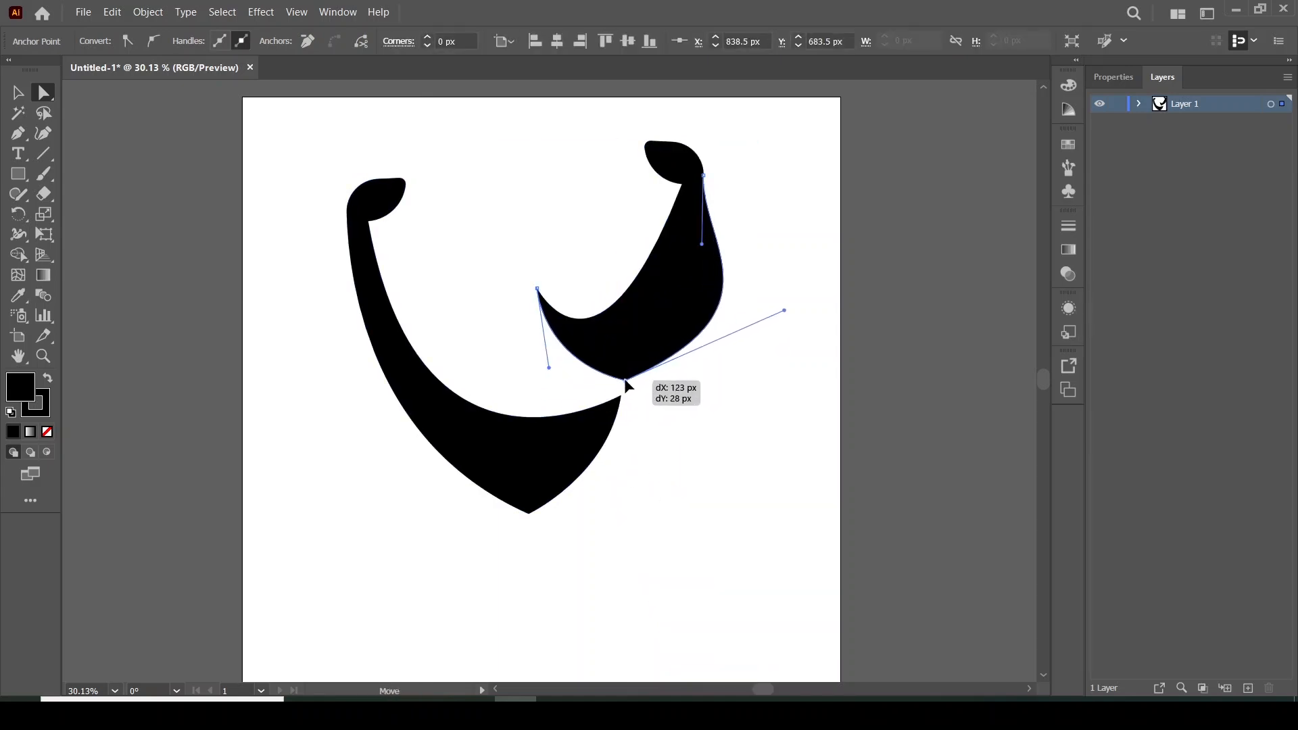
{"action": "left_click_drag", "start_coordinate": [539, 292], "coordinate": [514, 352]}
{"action": "left_click_drag", "start_coordinate": [525, 433], "coordinate": [531, 418]}
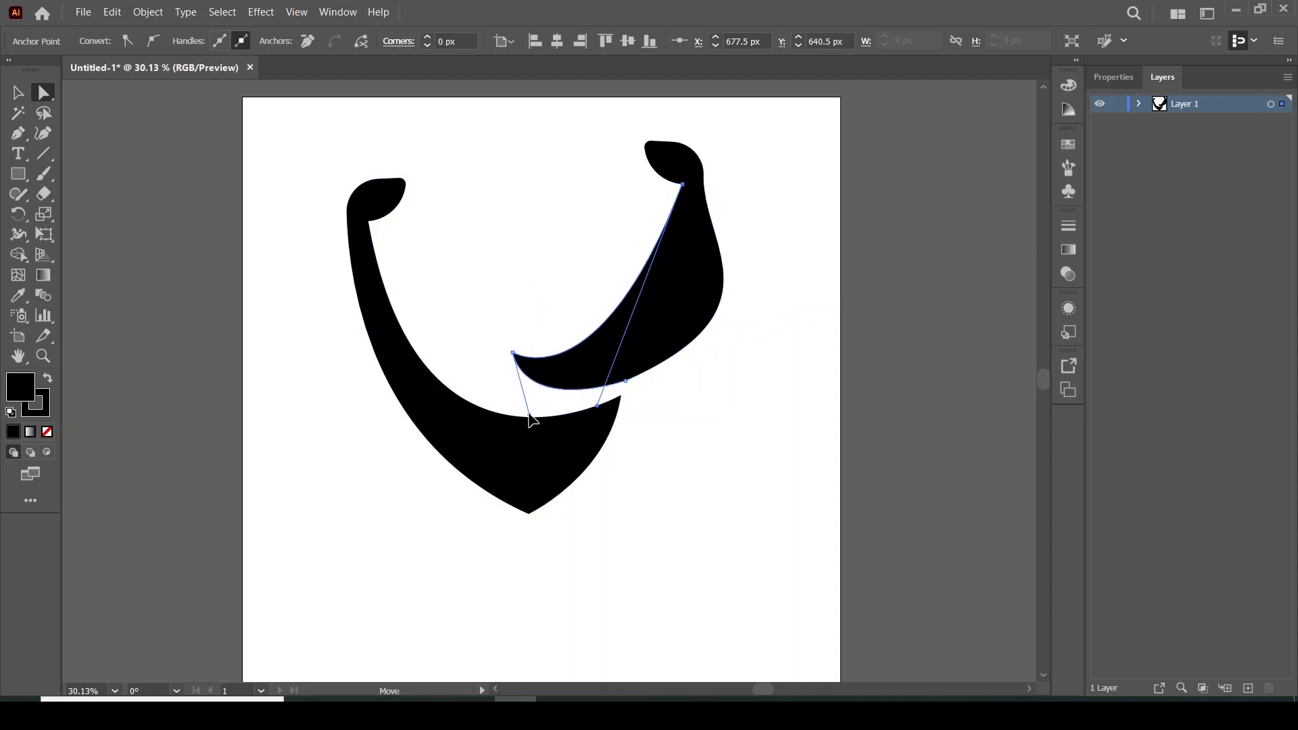
{"action": "left_click_drag", "start_coordinate": [512, 373], "coordinate": [512, 373]}
{"action": "left_click_drag", "start_coordinate": [557, 431], "coordinate": [617, 390]}
{"action": "left_click_drag", "start_coordinate": [776, 316], "coordinate": [688, 306]}
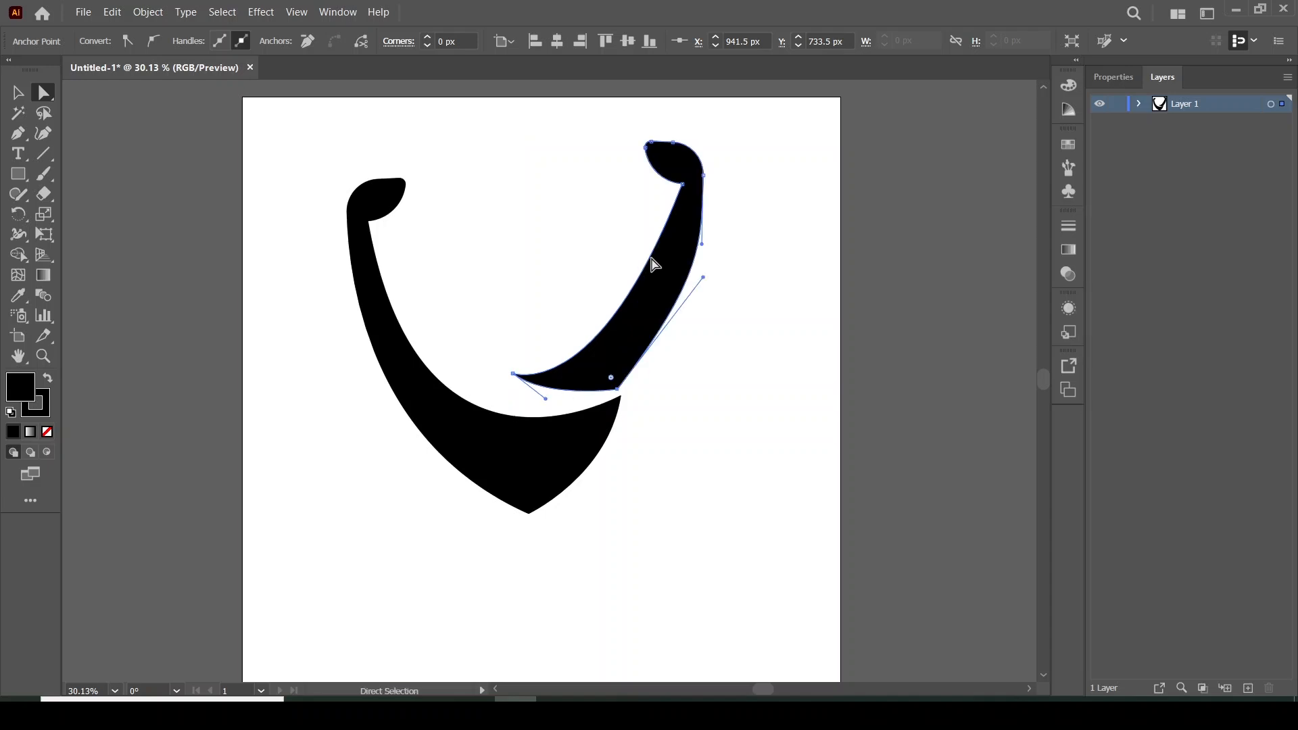
Refine the mirrored arm's inner curve, lower its tip slightly, and shift its lower corner outward with an adjusted outer handle.
{"action": "left_click", "coordinate": [511, 375]}
{"action": "left_click", "coordinate": [595, 407]}
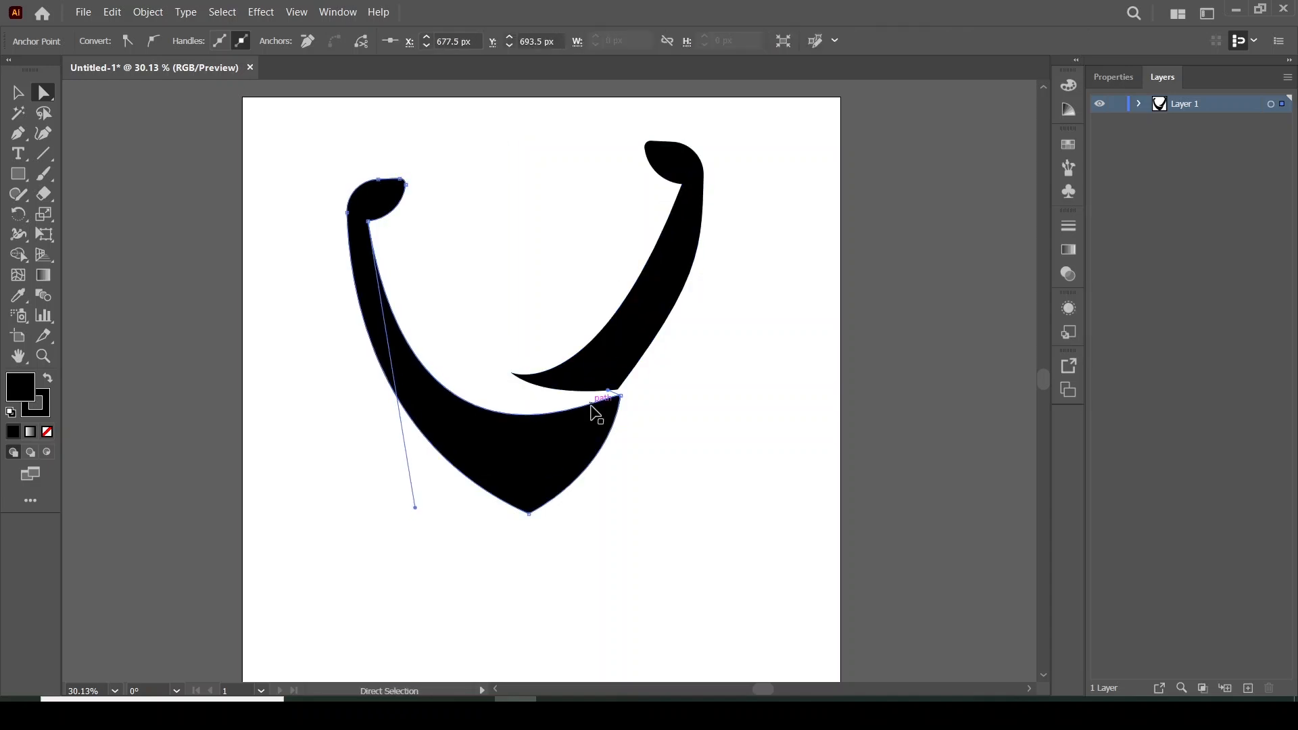
{"action": "left_click", "coordinate": [516, 375]}
{"action": "left_click", "coordinate": [512, 374]}
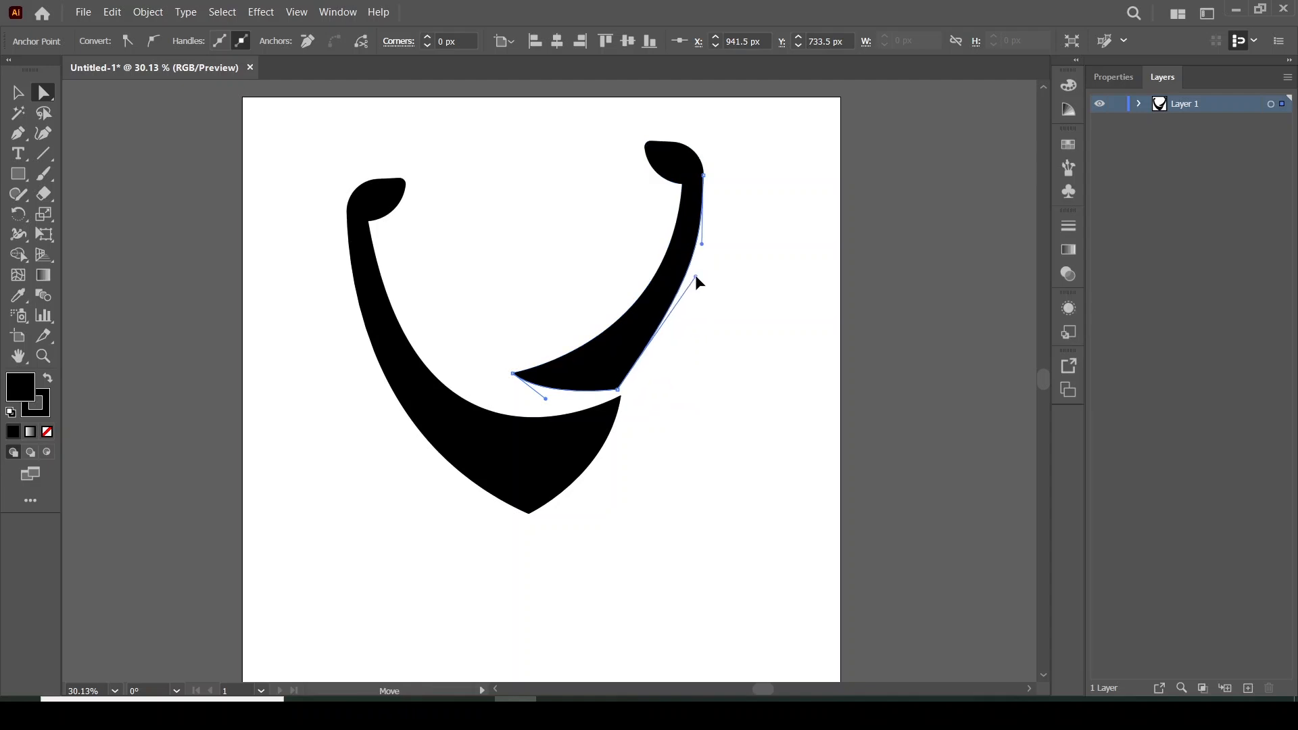
{"action": "mouse_move", "coordinate": [515, 377]}
{"action": "left_mouse_down"}
{"action": "mouse_move", "coordinate": [510, 396]}
{"action": "mouse_move", "coordinate": [508, 382]}
{"action": "left_mouse_up"}
{"action": "left_click_drag", "start_coordinate": [617, 390], "coordinate": [627, 377]}
{"action": "left_click_drag", "start_coordinate": [707, 262], "coordinate": [713, 261]}
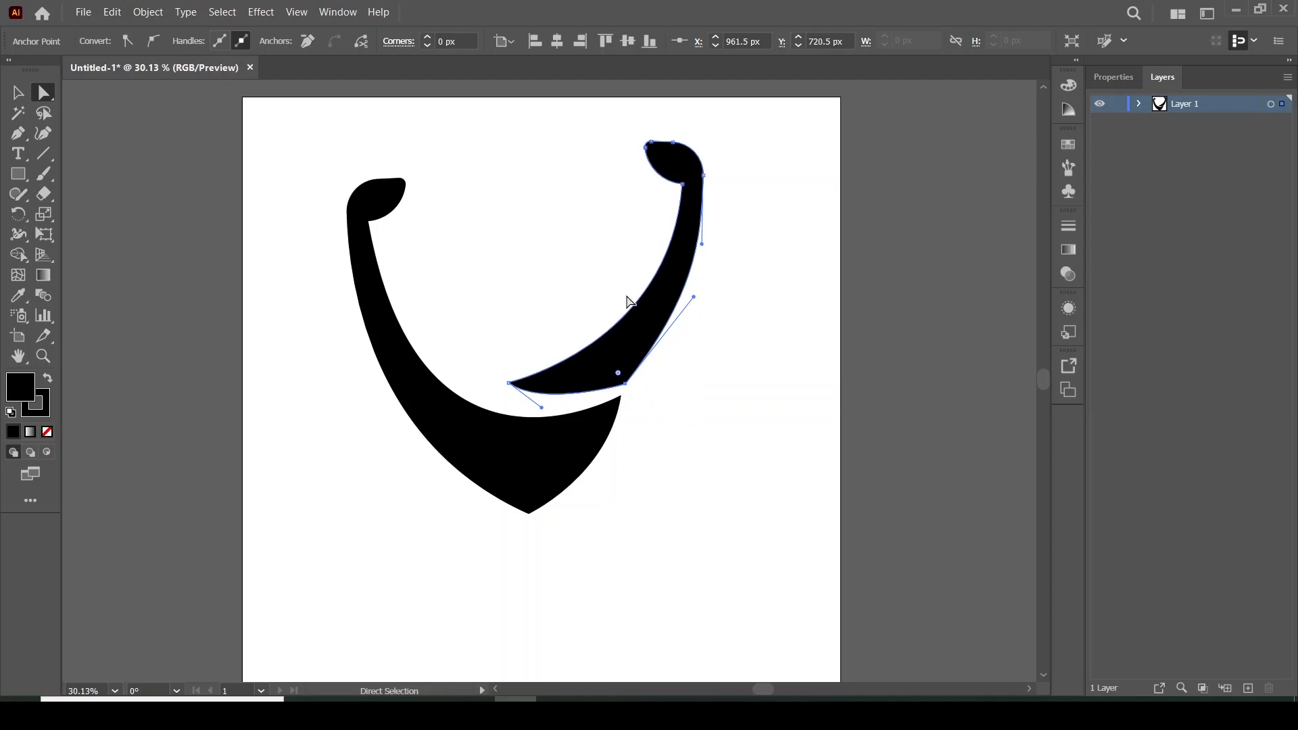
Bring the mirrored arm's tip closer to the original arm's edge and smooth the inner curve up to the hand.
{"action": "left_click", "coordinate": [630, 302]}
{"action": "left_click_drag", "start_coordinate": [509, 382], "coordinate": [508, 392]}
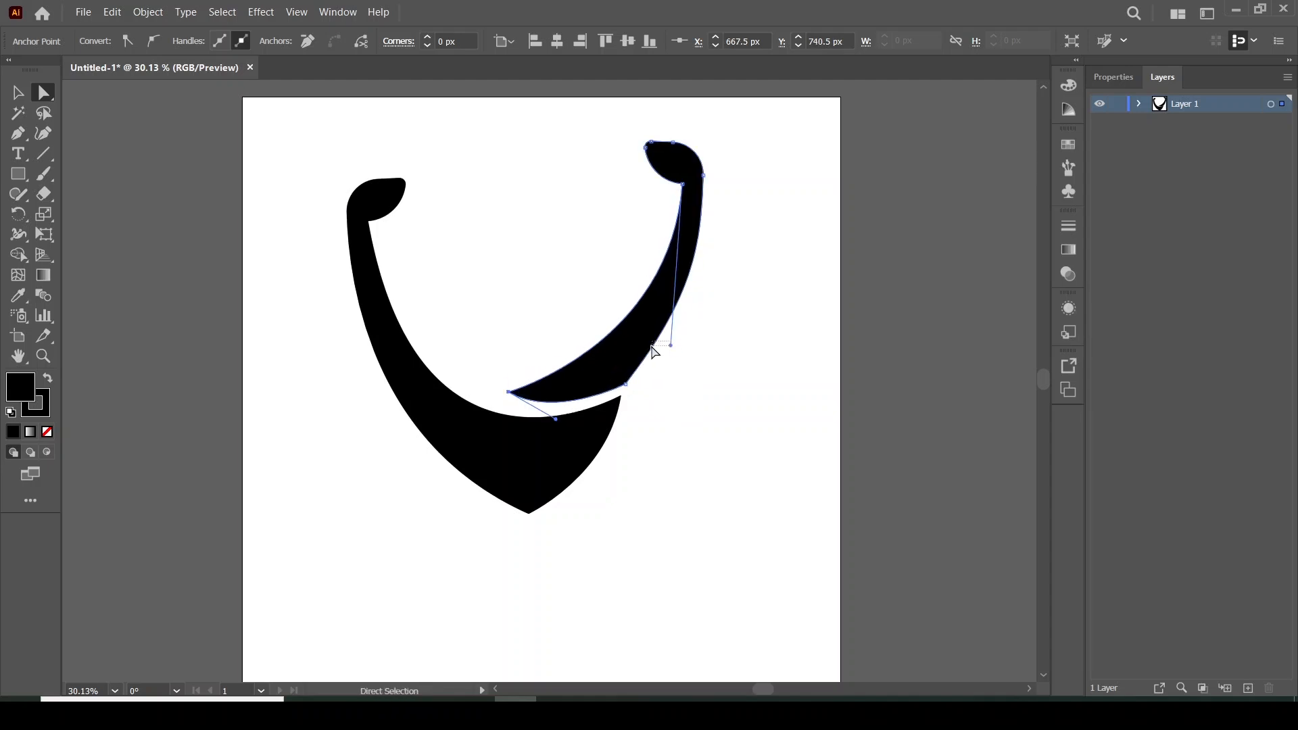
{"action": "left_click", "coordinate": [653, 348]}
{"action": "left_click", "coordinate": [509, 392]}
{"action": "left_click_drag", "start_coordinate": [670, 345], "coordinate": [635, 358]}
{"action": "left_click", "coordinate": [629, 351]}
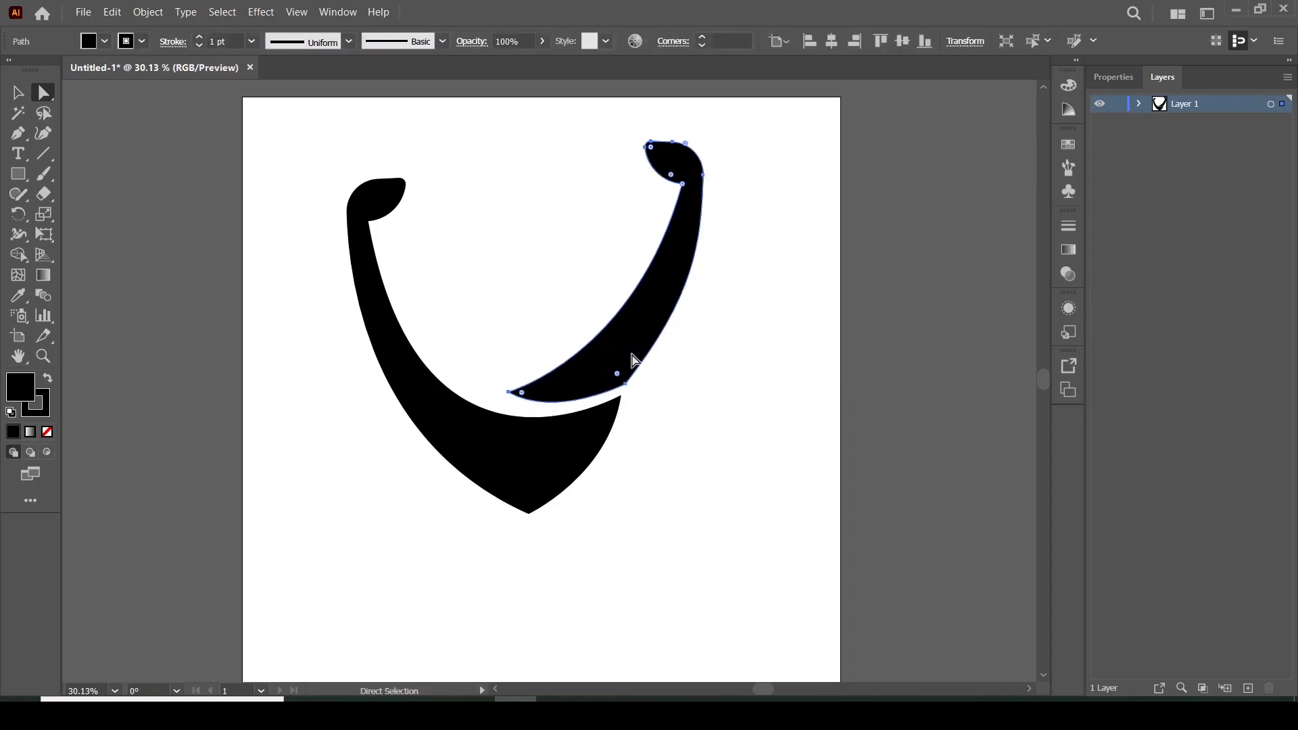
Adjust the mirrored arm's lower corner and outer curve, and move its hand slightly down and inward.
{"action": "left_click", "coordinate": [626, 384]}
{"action": "left_click_drag", "start_coordinate": [694, 295], "coordinate": [682, 299]}
{"action": "left_click", "coordinate": [690, 249]}
{"action": "left_click_drag", "start_coordinate": [626, 383], "coordinate": [625, 379]}
{"action": "left_click_drag", "start_coordinate": [619, 118], "coordinate": [694, 200]}
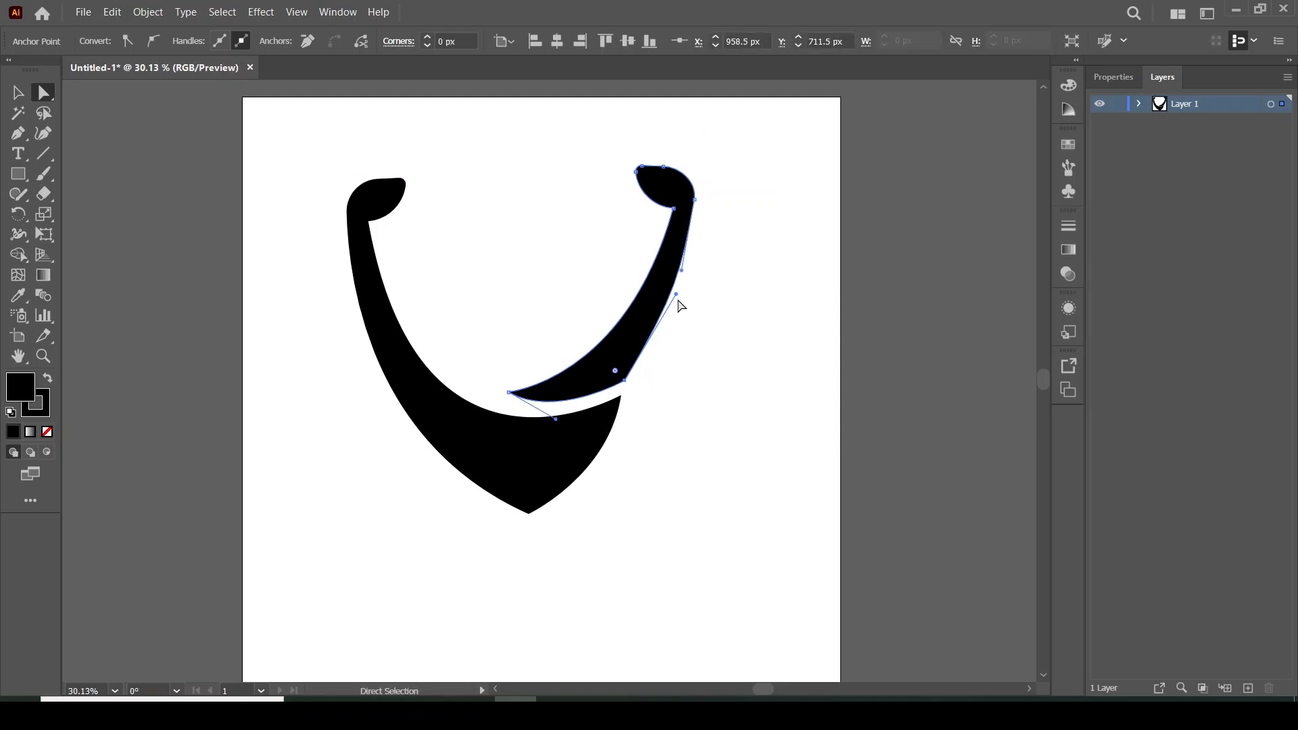
Shift the mirrored arm's lower corner slightly outward, even out its outer edge with the corner's handle, and deselect it.
{"action": "left_click", "coordinate": [625, 382]}
{"action": "left_click_drag", "start_coordinate": [674, 295], "coordinate": [685, 289]}
{"action": "left_click_drag", "start_coordinate": [616, 382], "coordinate": [626, 381]}
{"action": "left_click_drag", "start_coordinate": [694, 291], "coordinate": [680, 289]}
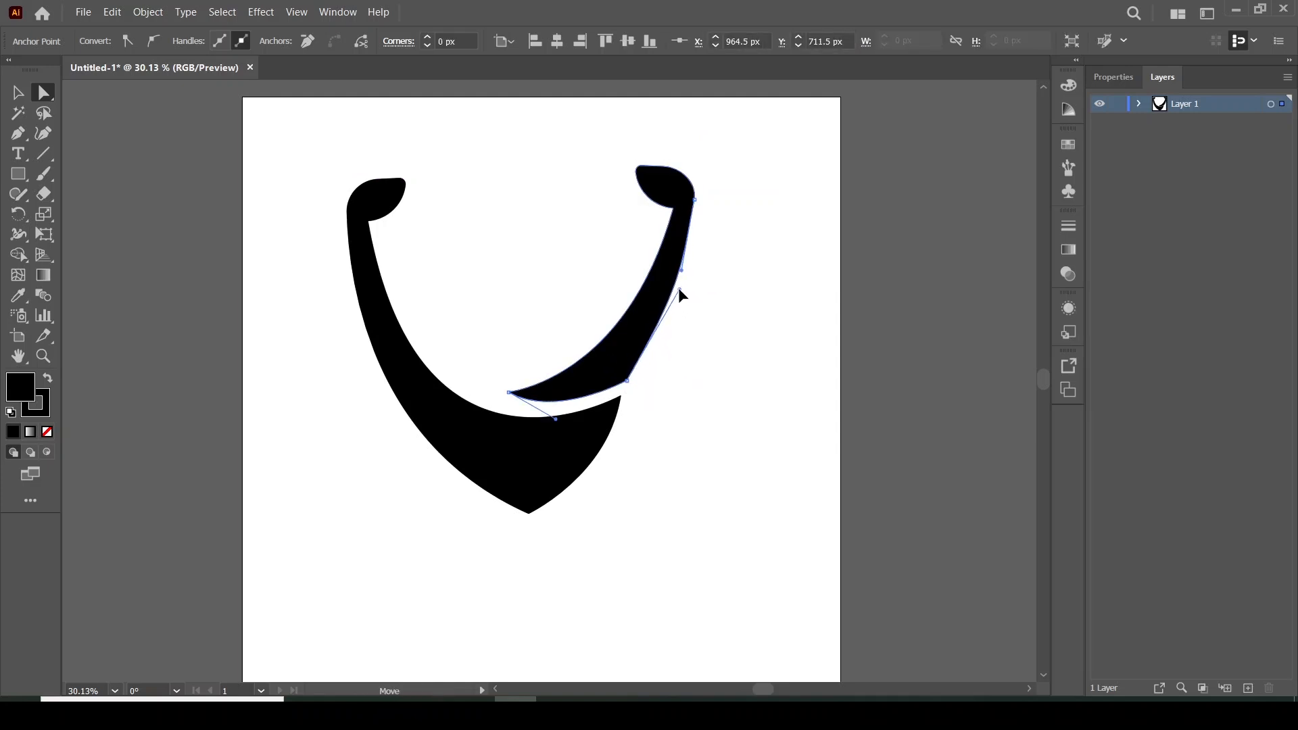
{"action": "left_click", "coordinate": [21, 94]}
{"action": "left_click", "coordinate": [784, 464]}
Draw a small downward-pointing black triangle between the two arms with the Pen tool.
{"action": "left_click", "coordinate": [18, 133]}
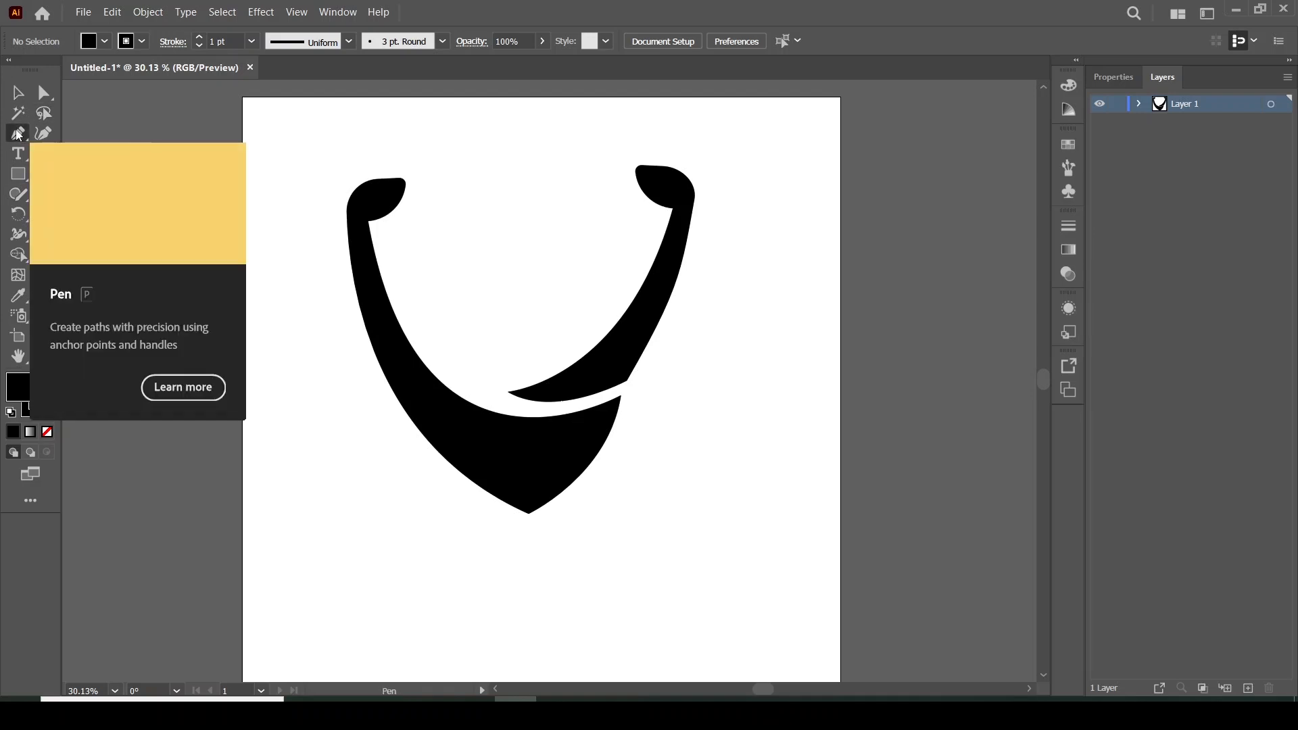
{"action": "left_click", "coordinate": [541, 241]}
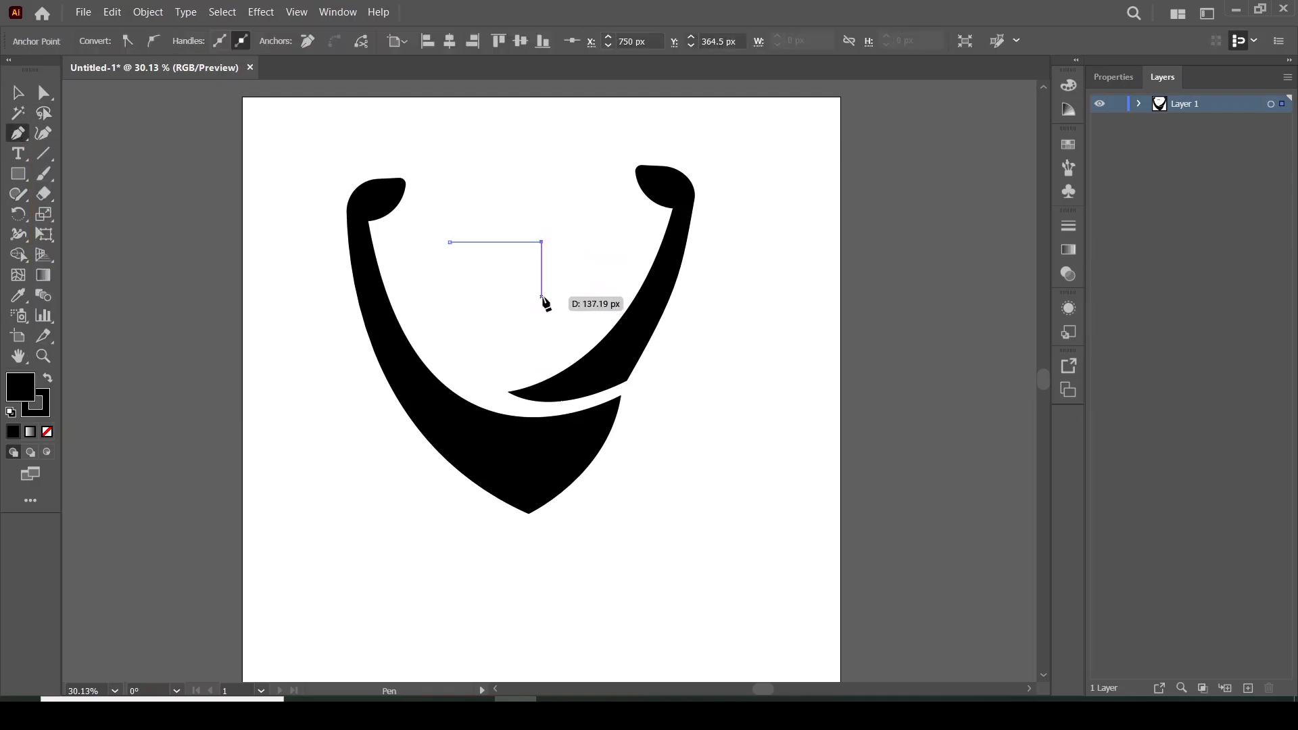
{"action": "left_click", "coordinate": [486, 301]}
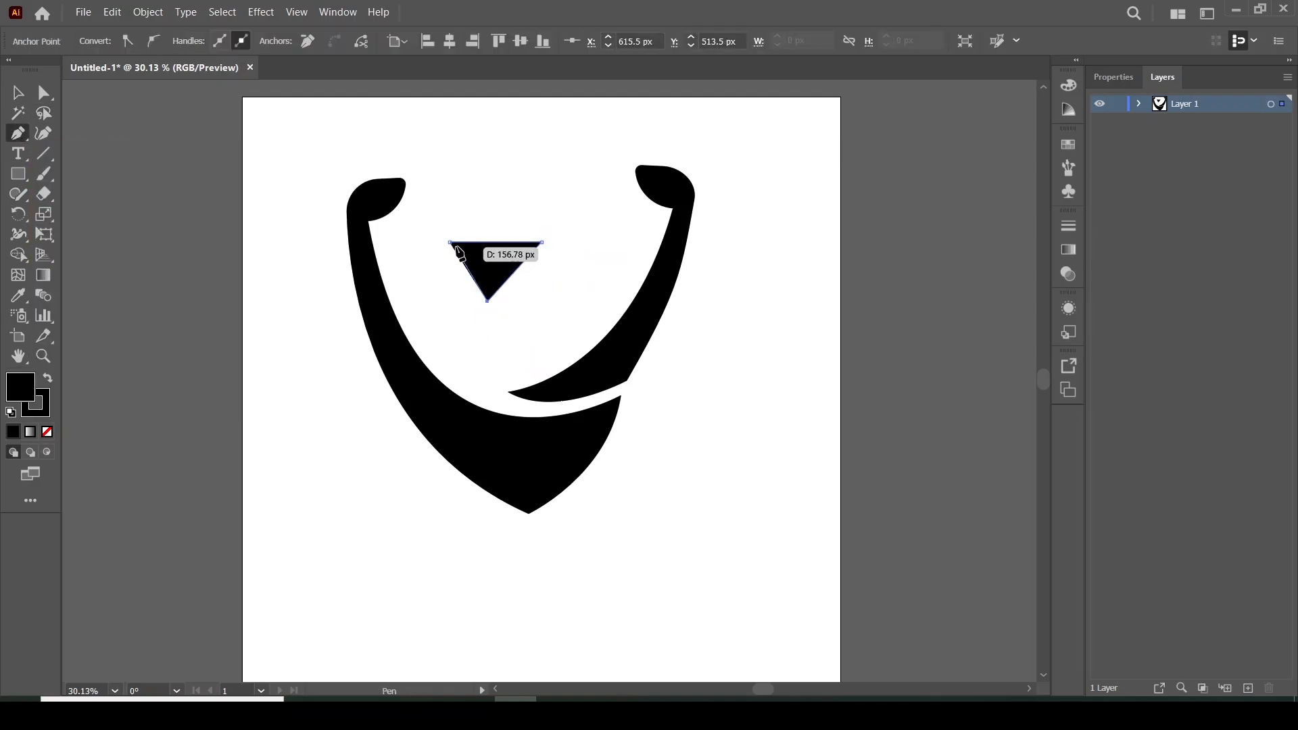
Round all the triangle's corners into a head about 221 by 205 px and center it between the arms.
{"action": "left_click", "coordinate": [44, 92]}
{"action": "left_click_drag", "start_coordinate": [461, 249], "coordinate": [555, 324]}
{"action": "left_click", "coordinate": [541, 242]}
{"action": "key", "text": "ctrl+z"}
{"action": "left_click", "coordinate": [488, 301]}
{"action": "left_click", "coordinate": [18, 92]}
{"action": "left_click_drag", "start_coordinate": [528, 291], "coordinate": [537, 287]}
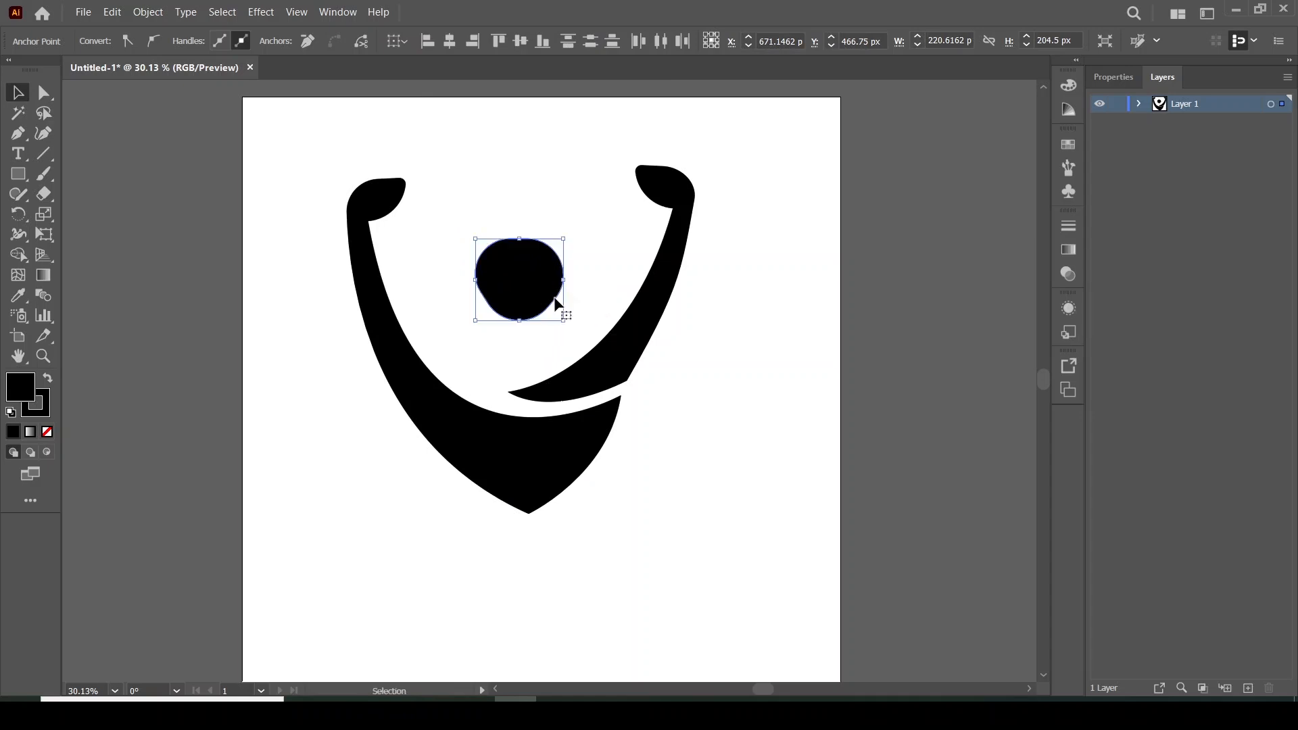
Fine-tune the outer curve handle at the mirrored arm's lower corner and deselect the arm.
{"action": "left_click", "coordinate": [600, 360]}
{"action": "left_click", "coordinate": [44, 93]}
{"action": "left_click", "coordinate": [627, 380]}
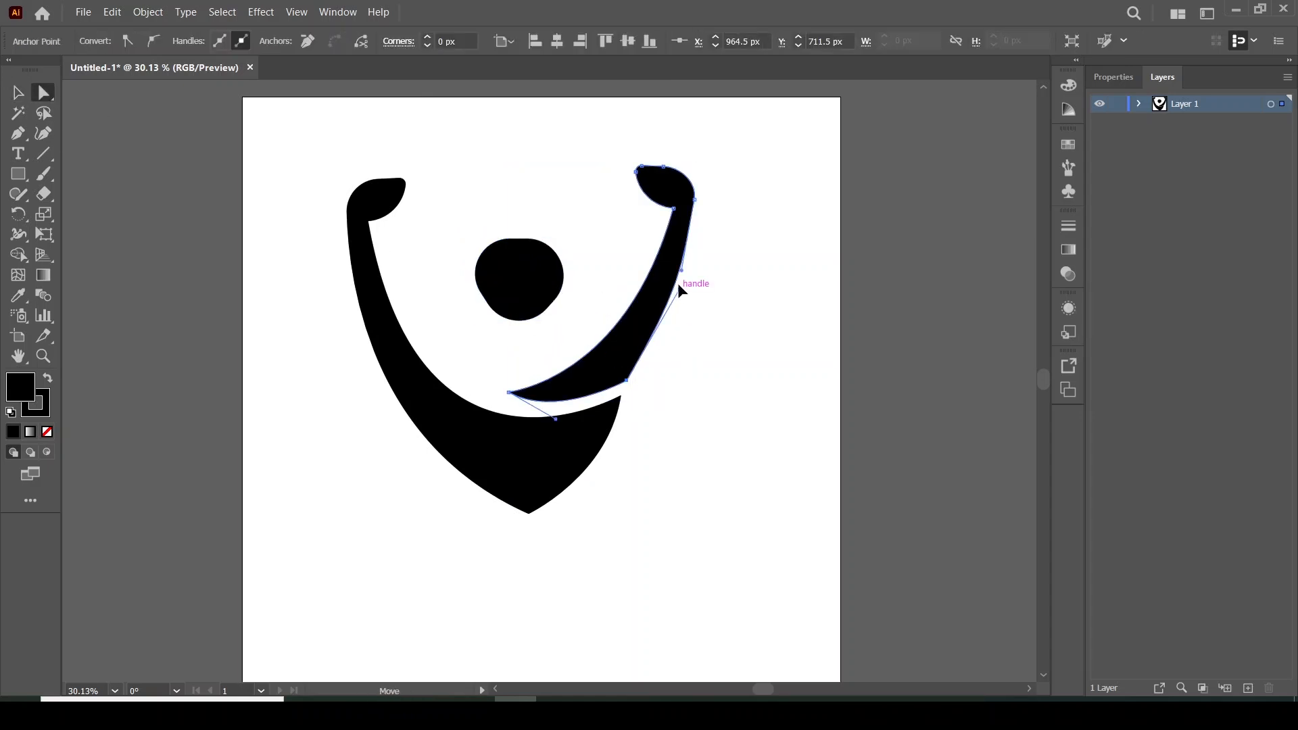
{"action": "left_click", "coordinate": [734, 316]}
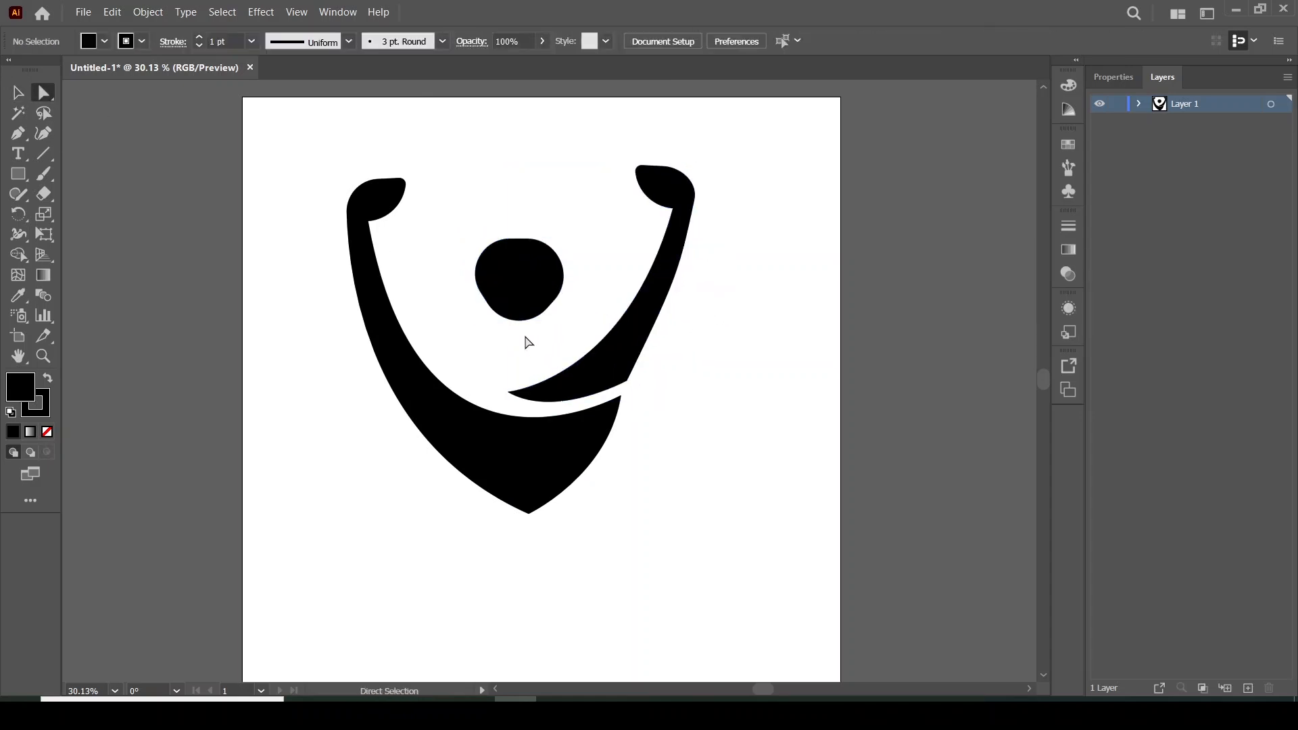
Scale the mirrored arm down slightly and nudge it outward so it balances the original arm.
{"action": "scroll", "coordinate": [529, 342], "scroll_direction": "down", "scroll_amount": 3, "text": "alt"}
{"action": "left_click", "coordinate": [626, 272]}
{"action": "key", "text": "v"}
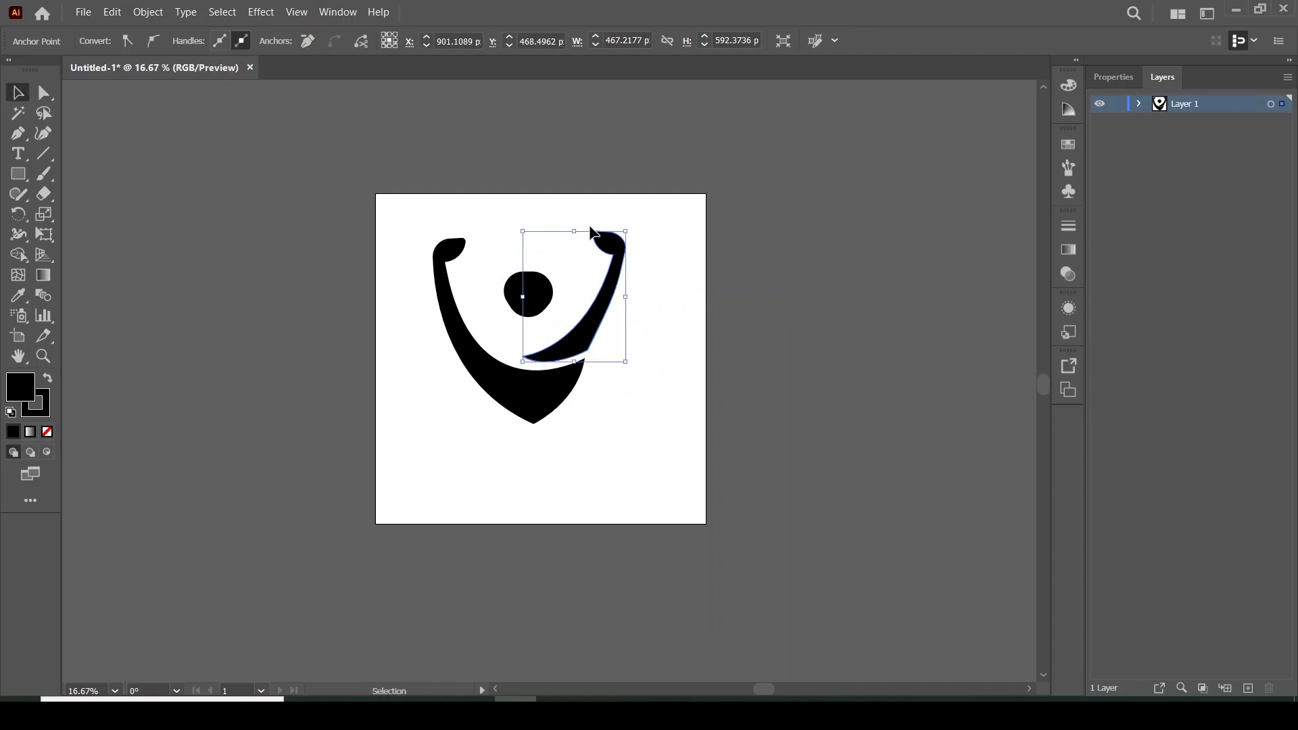
{"action": "left_click_drag", "start_coordinate": [628, 232], "coordinate": [617, 244]}
{"action": "left_click_drag", "start_coordinate": [595, 323], "coordinate": [601, 323]}
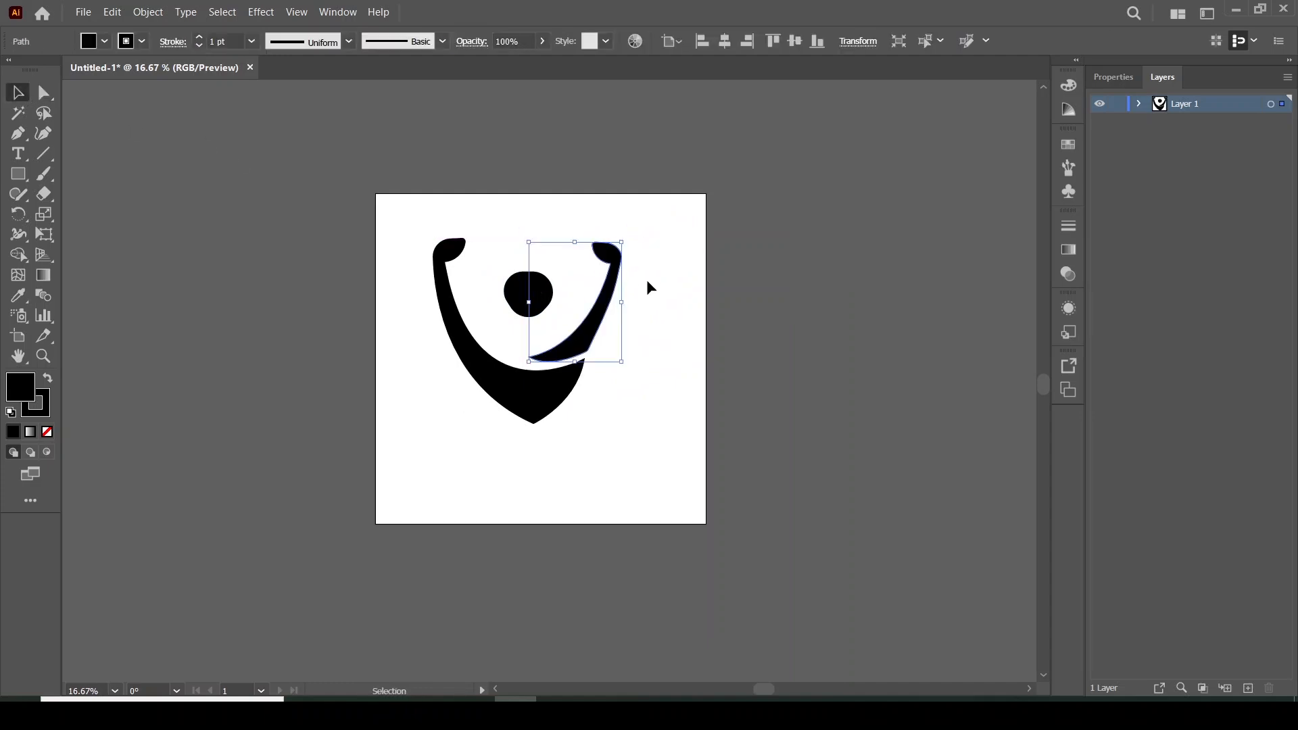
Move the whole figure down and slightly to the right so it sits centered on the artboard.
{"action": "left_click", "coordinate": [684, 261]}
{"action": "scroll", "coordinate": [614, 340], "scroll_direction": "up", "scroll_amount": 1, "text": "alt"}
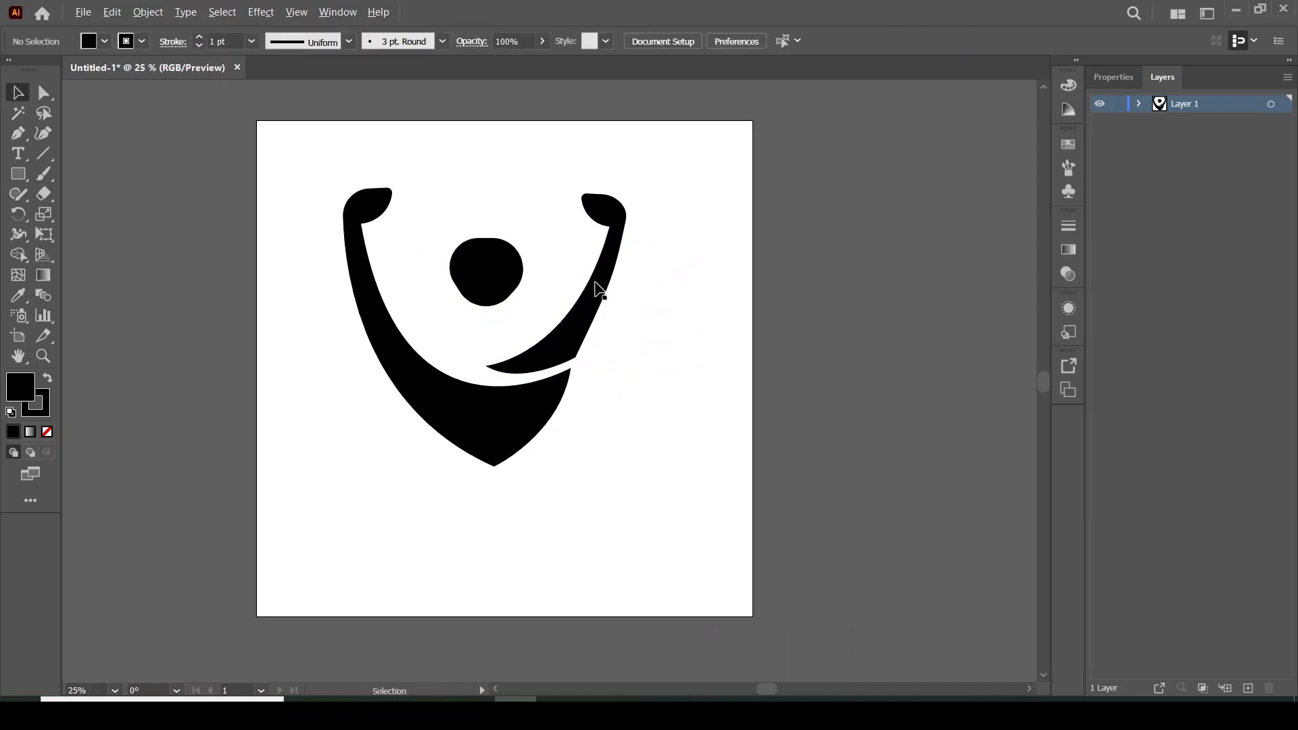
{"action": "left_click_drag", "start_coordinate": [315, 155], "coordinate": [666, 461]}
{"action": "left_click_drag", "start_coordinate": [504, 421], "coordinate": [516, 462]}
{"action": "left_click", "coordinate": [465, 387]}
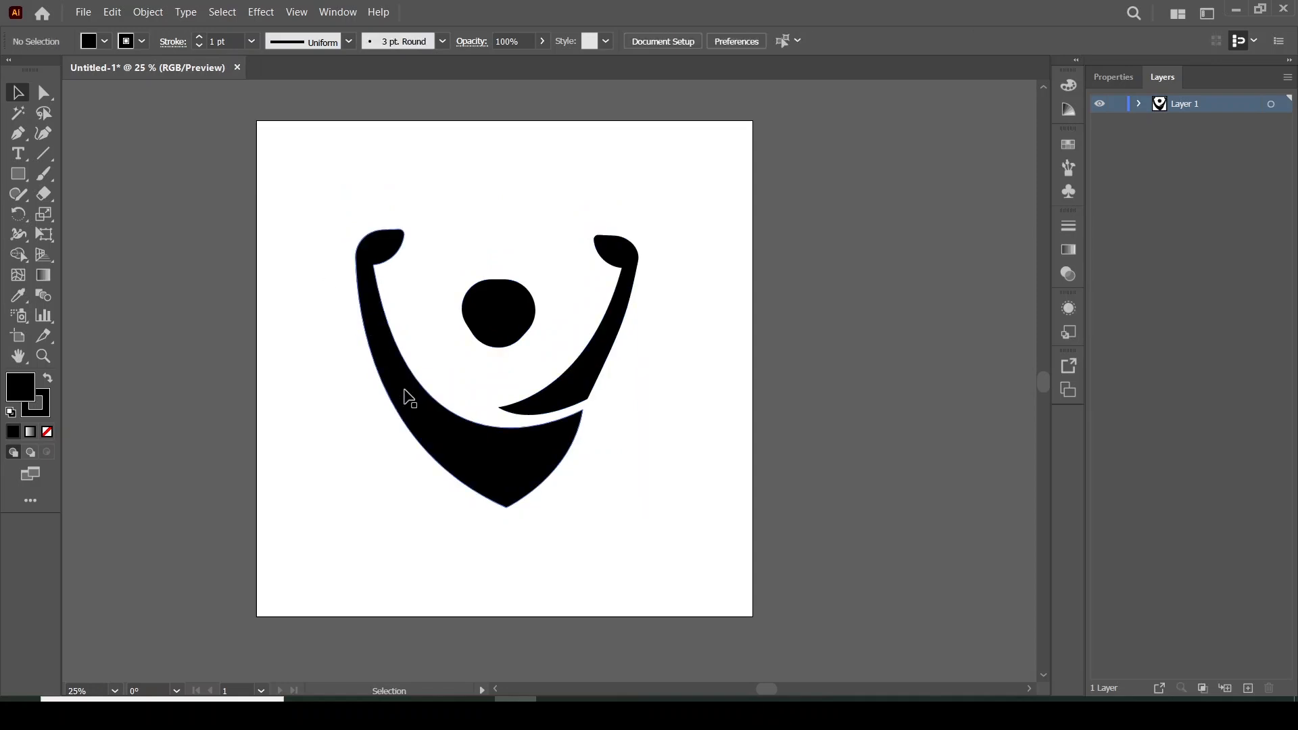
Fill the large left arm-and-body shape with the dark red swatch.
{"action": "left_click", "coordinate": [406, 394]}
{"action": "left_click", "coordinate": [1140, 106]}
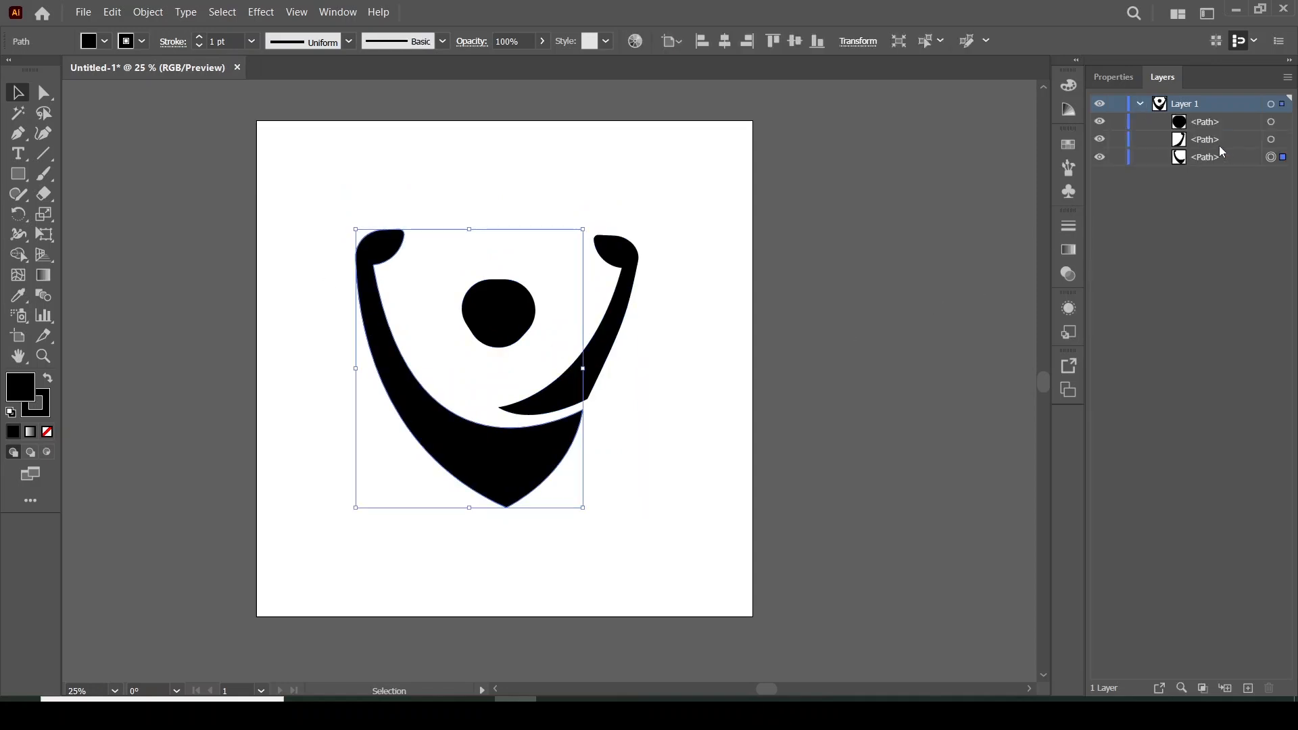
{"action": "left_click", "coordinate": [104, 42]}
{"action": "left_click", "coordinate": [131, 71]}
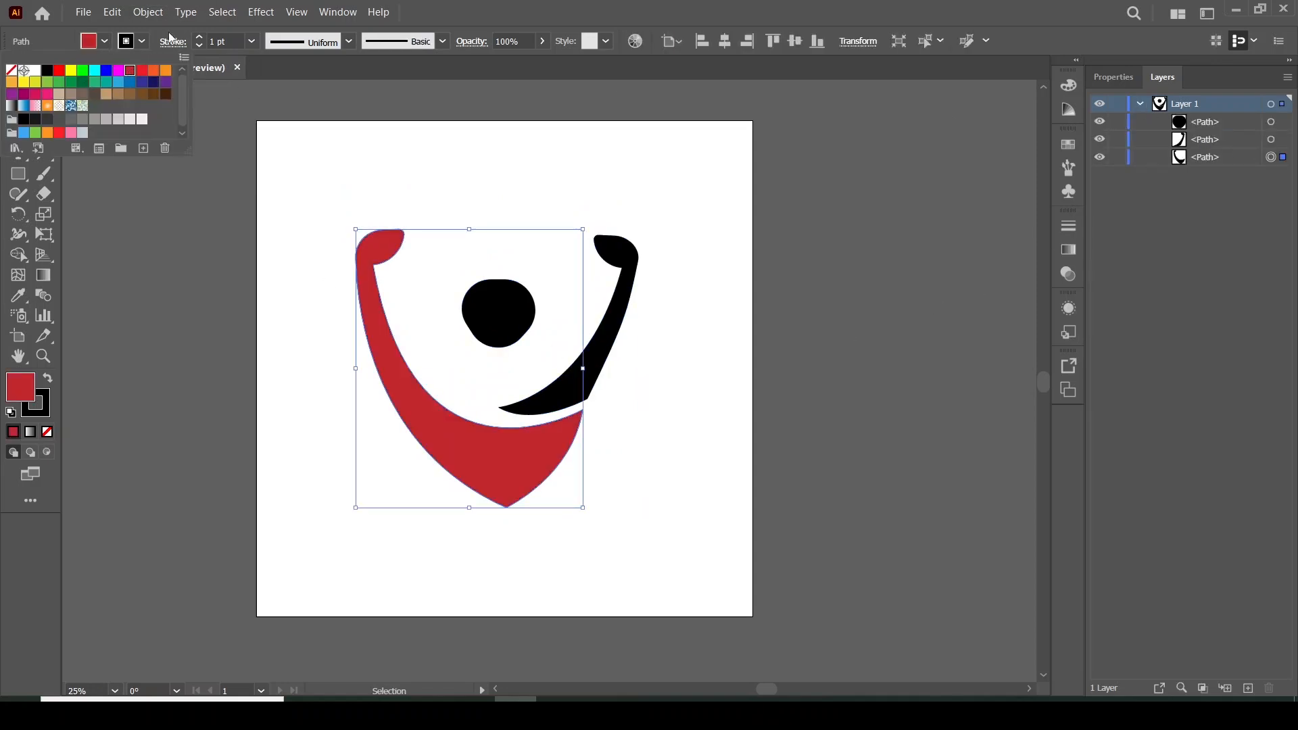
Fill the smaller right arm with the orange swatch R=241 G=90 B=36.
{"action": "left_click", "coordinate": [617, 291]}
{"action": "left_click", "coordinate": [105, 42]}
{"action": "left_click", "coordinate": [154, 71]}
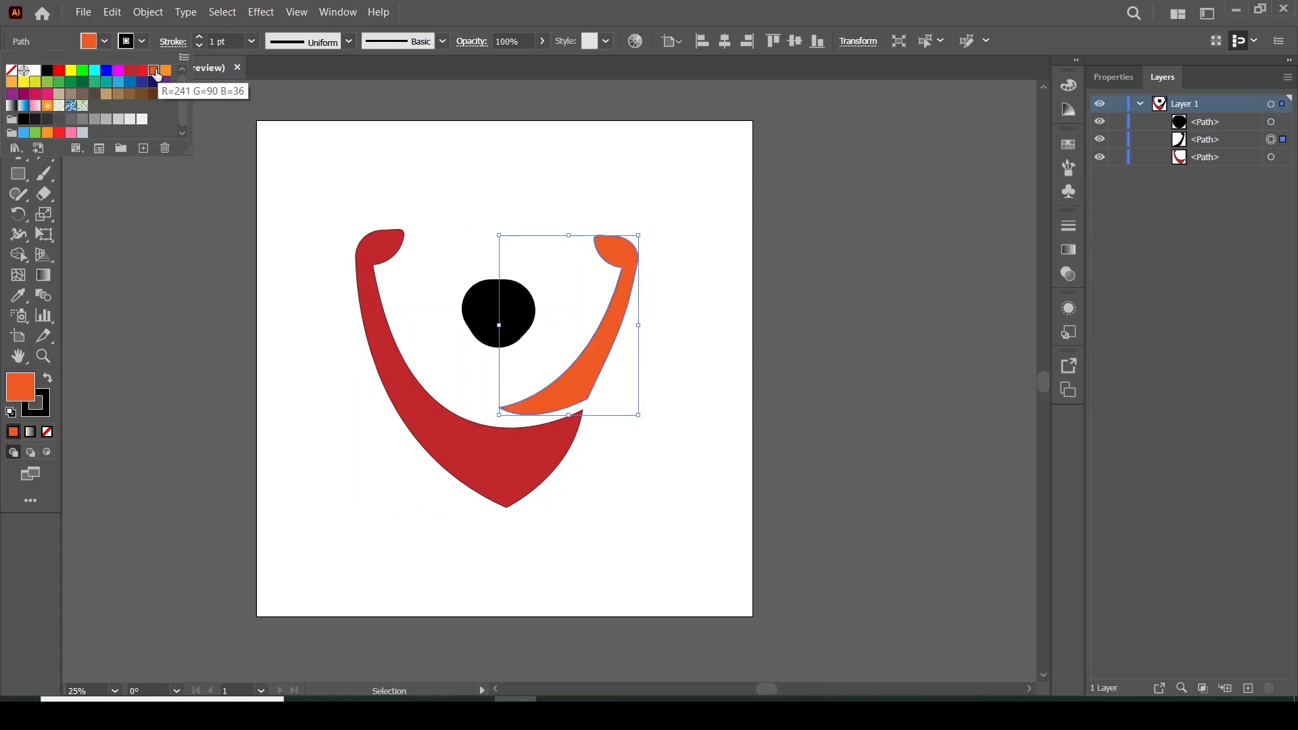
{"action": "left_click", "coordinate": [166, 71]}
{"action": "left_click", "coordinate": [154, 71]}
{"action": "left_click", "coordinate": [296, 314]}
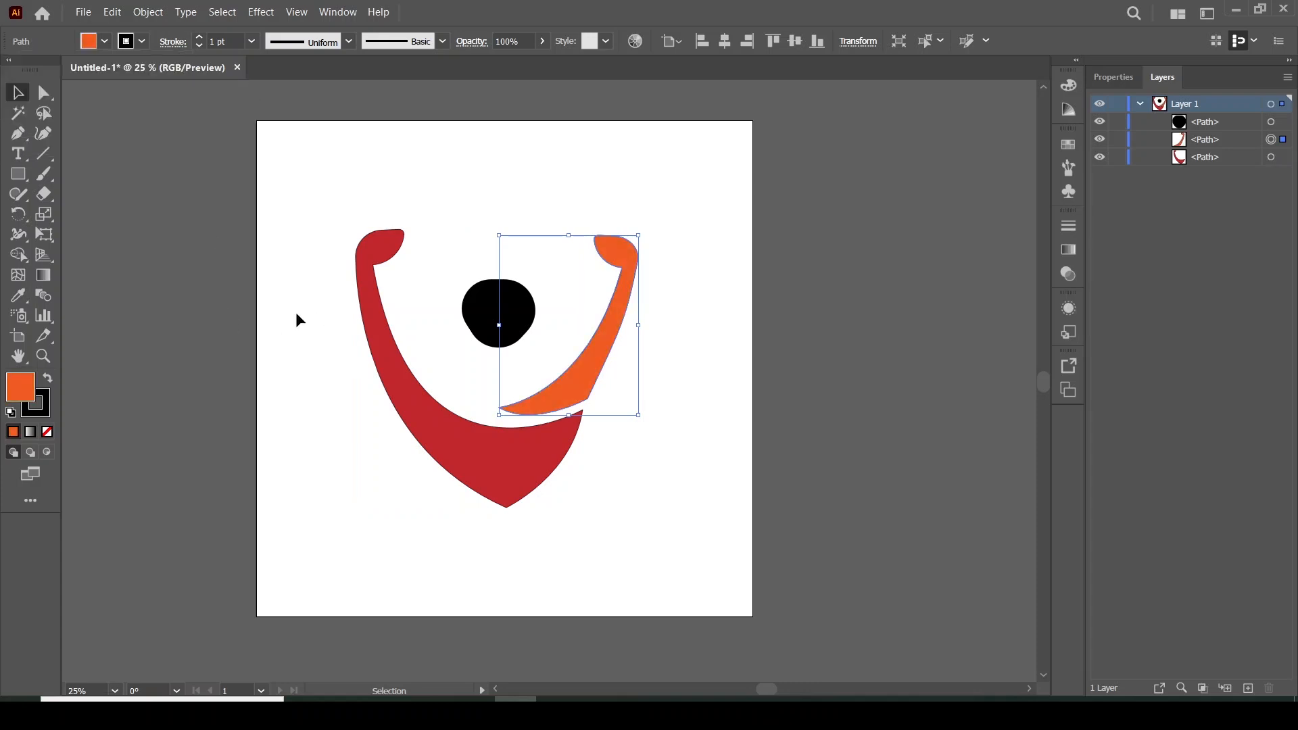
Remove the black stroke from both the red and the orange arm.
{"action": "left_click", "coordinate": [422, 394]}
{"action": "left_click", "coordinate": [42, 410]}
{"action": "left_click", "coordinate": [46, 432]}
{"action": "left_click", "coordinate": [304, 368]}
{"action": "left_click", "coordinate": [611, 313]}
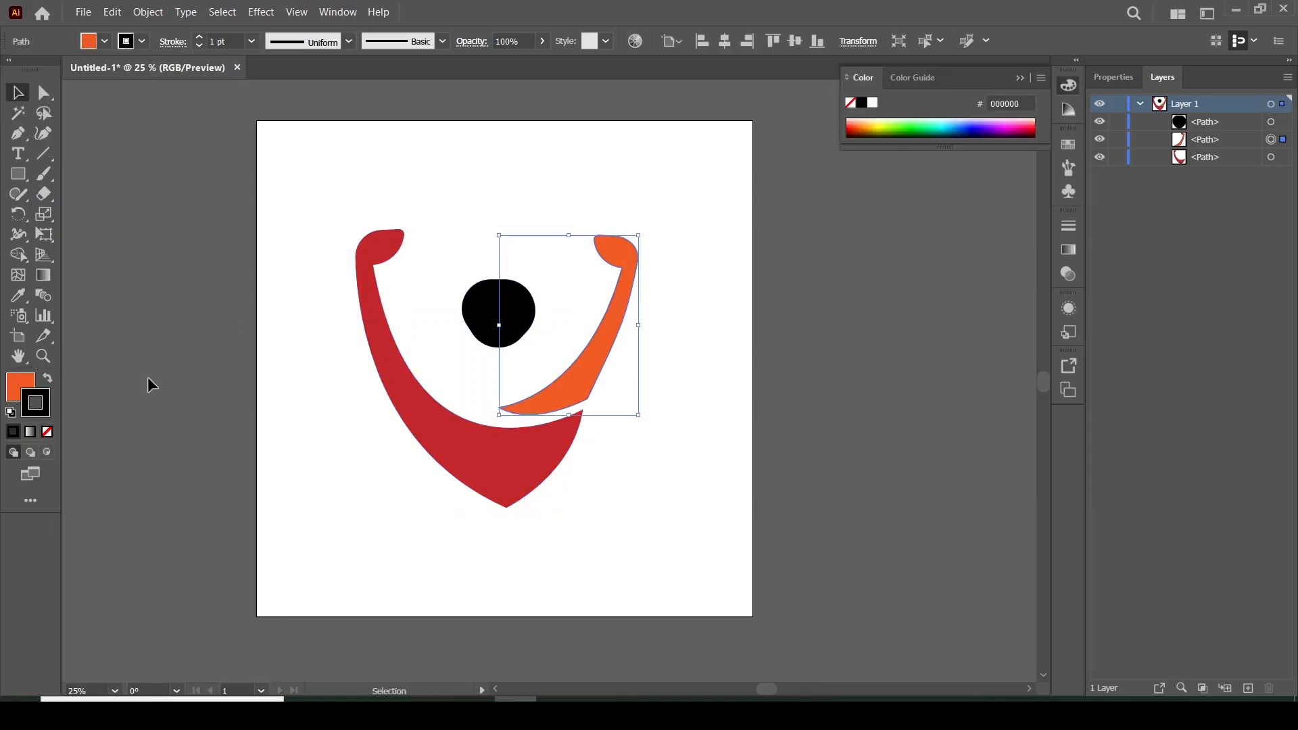
Fill the head with the same orange as the right arm and remove its stroke.
{"action": "left_click", "coordinate": [496, 311]}
{"action": "left_click", "coordinate": [105, 41]}
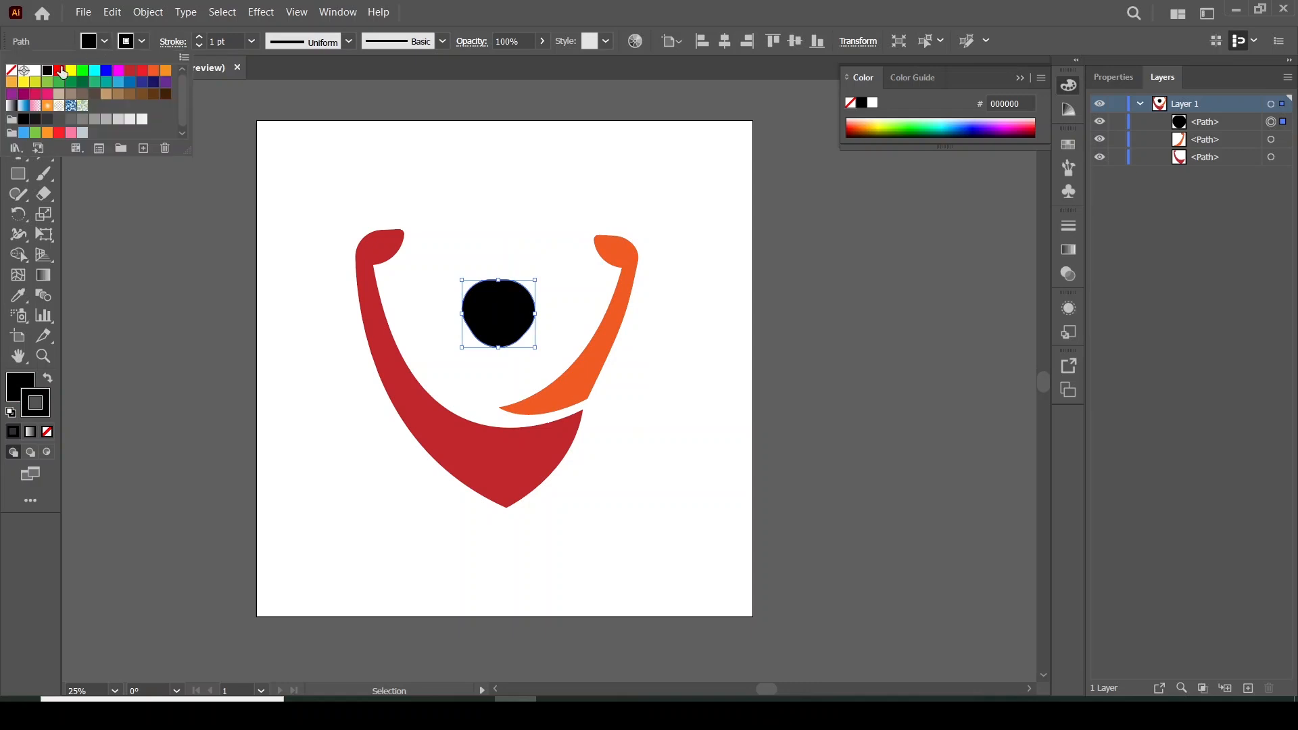
{"action": "left_click", "coordinate": [131, 71]}
{"action": "left_click", "coordinate": [151, 74]}
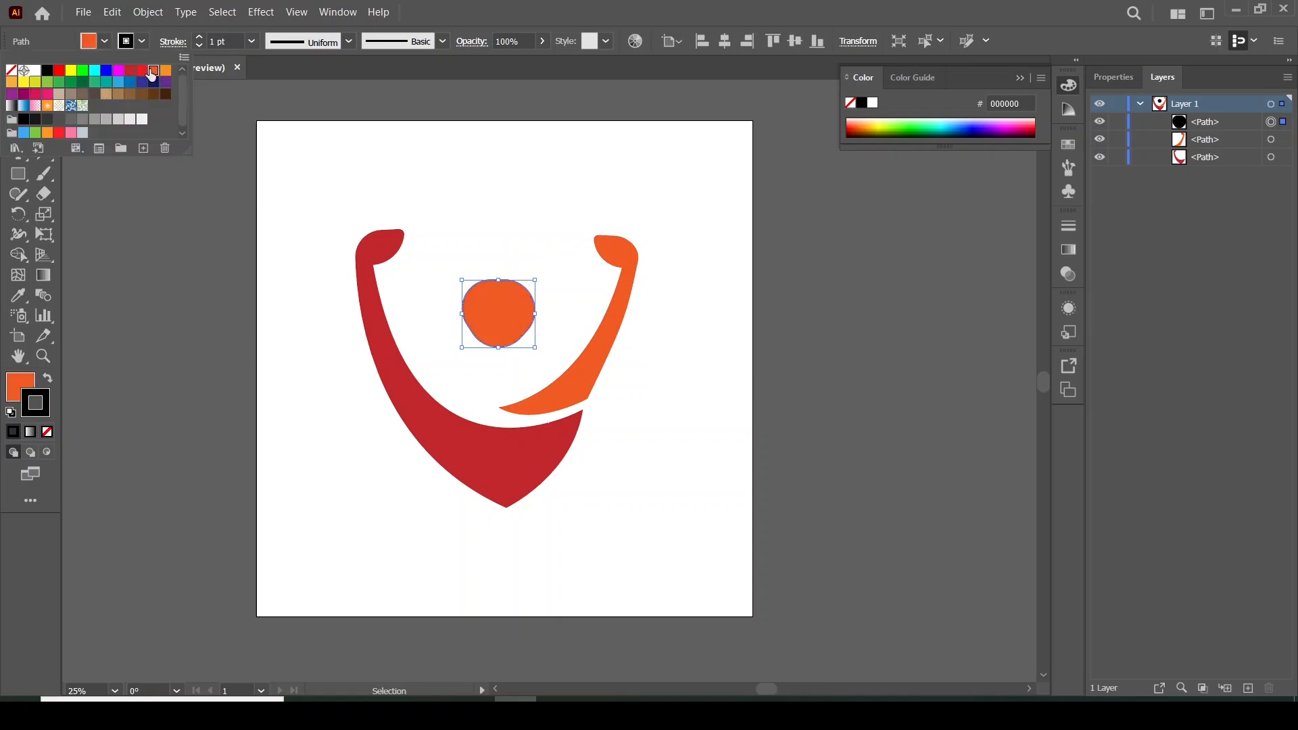
{"action": "left_click", "coordinate": [144, 76]}
{"action": "left_click", "coordinate": [155, 74]}
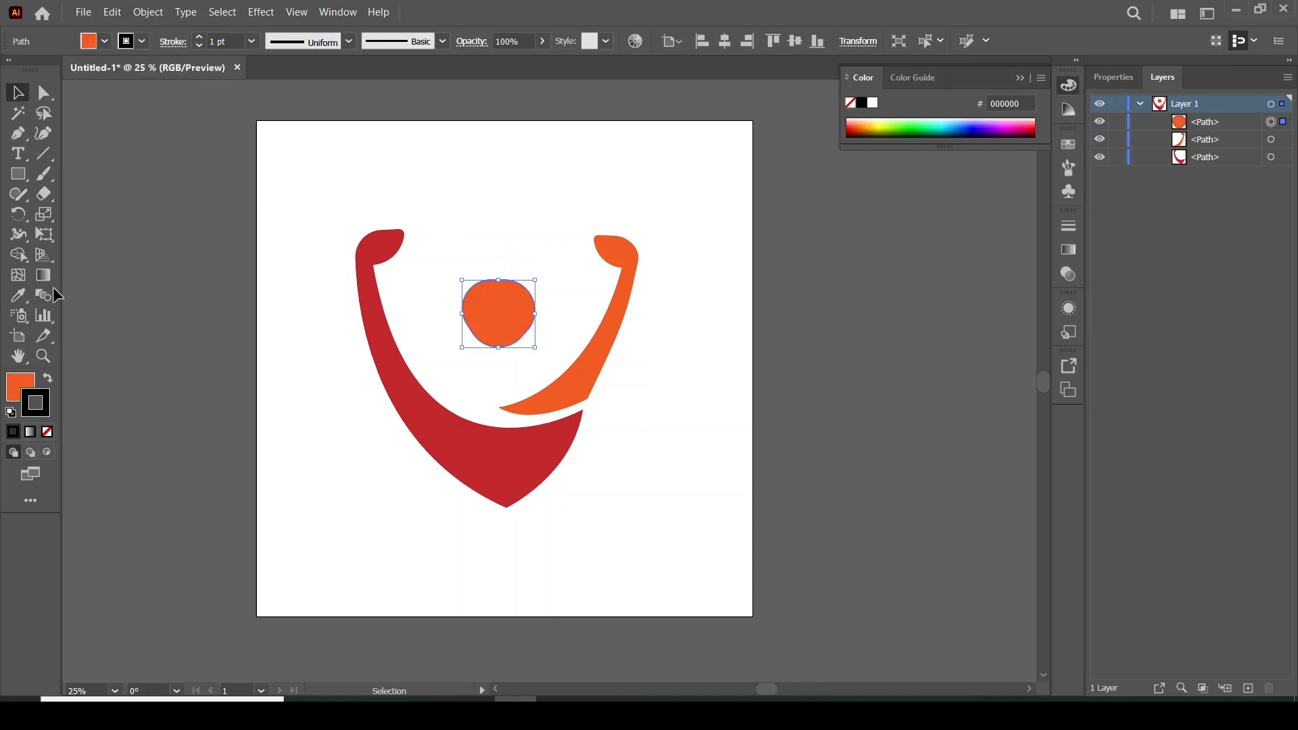
{"action": "left_click", "coordinate": [307, 200]}
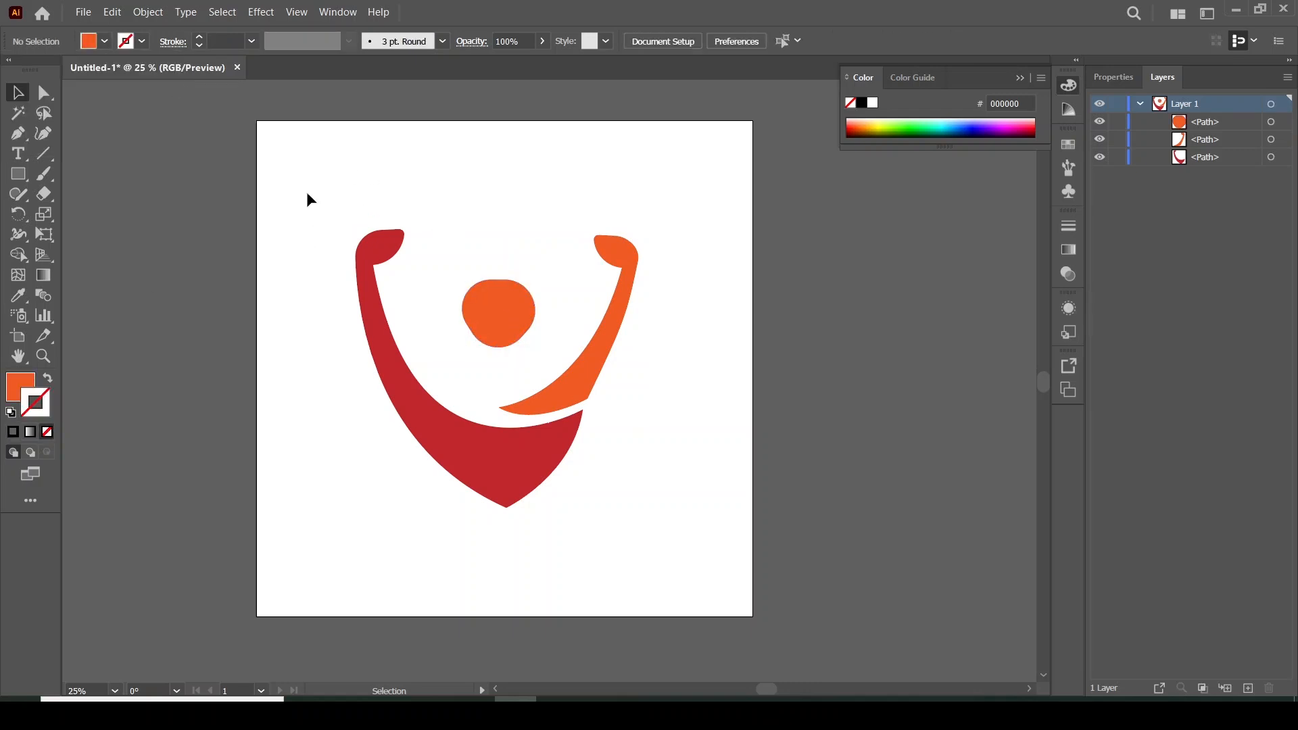
Export the logo as a PNG file named Logo Png 12 into the PNG folder.
{"action": "left_click", "coordinate": [83, 12]}
{"action": "mouse_move", "coordinate": [86, 327]}
{"action": "left_click", "coordinate": [376, 347]}
{"action": "double_click", "coordinate": [303, 250]}
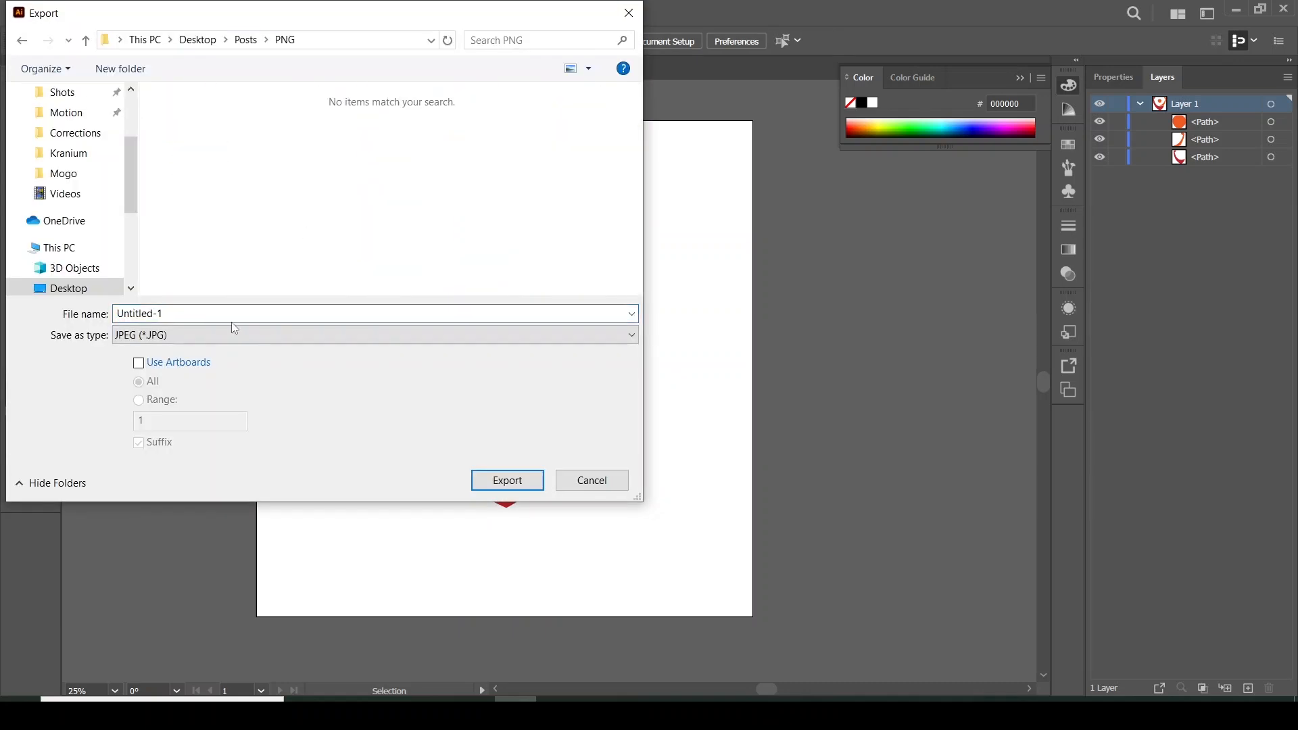
{"action": "left_click", "coordinate": [233, 335]}
{"action": "left_click", "coordinate": [233, 429]}
{"action": "scroll", "coordinate": [447, 222], "scroll_direction": "down", "scroll_amount": 1}
{"action": "left_click", "coordinate": [385, 238]}
{"action": "left_click", "coordinate": [194, 313]}
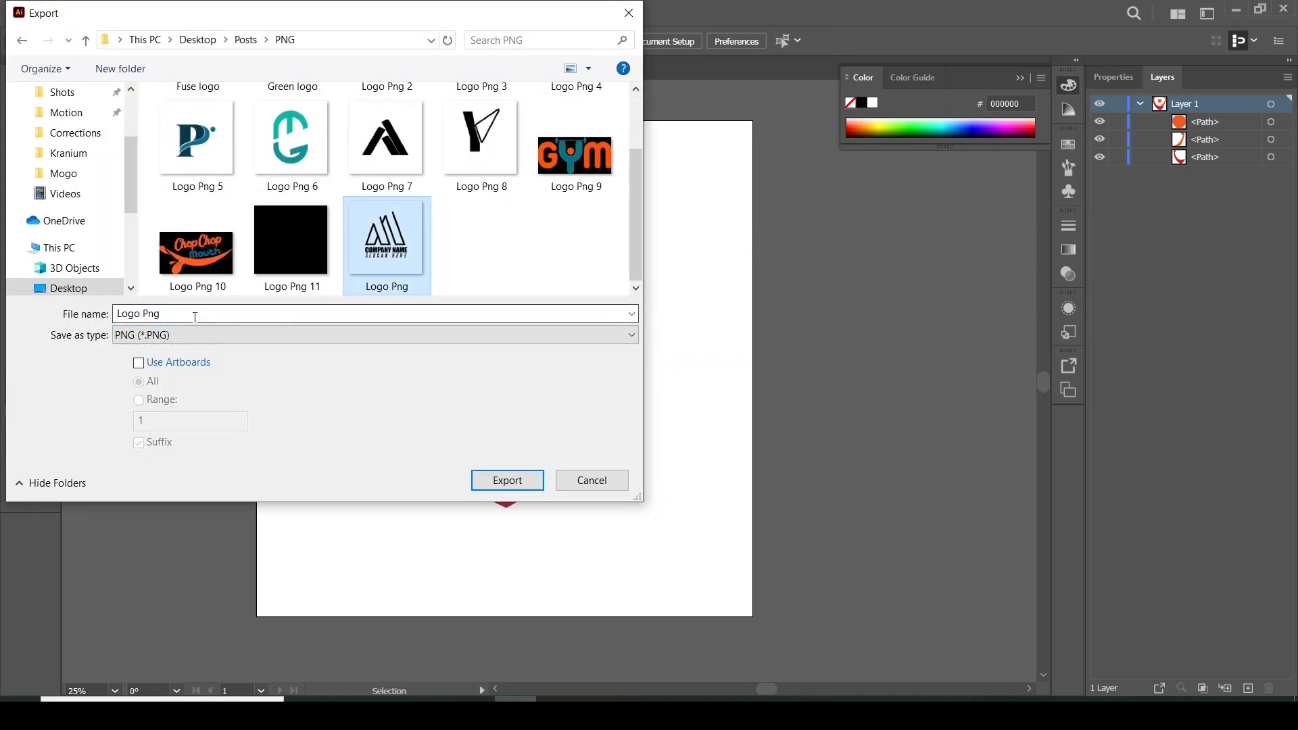
{"action": "type", "text": "12"}
{"action": "left_click", "coordinate": [513, 480]}
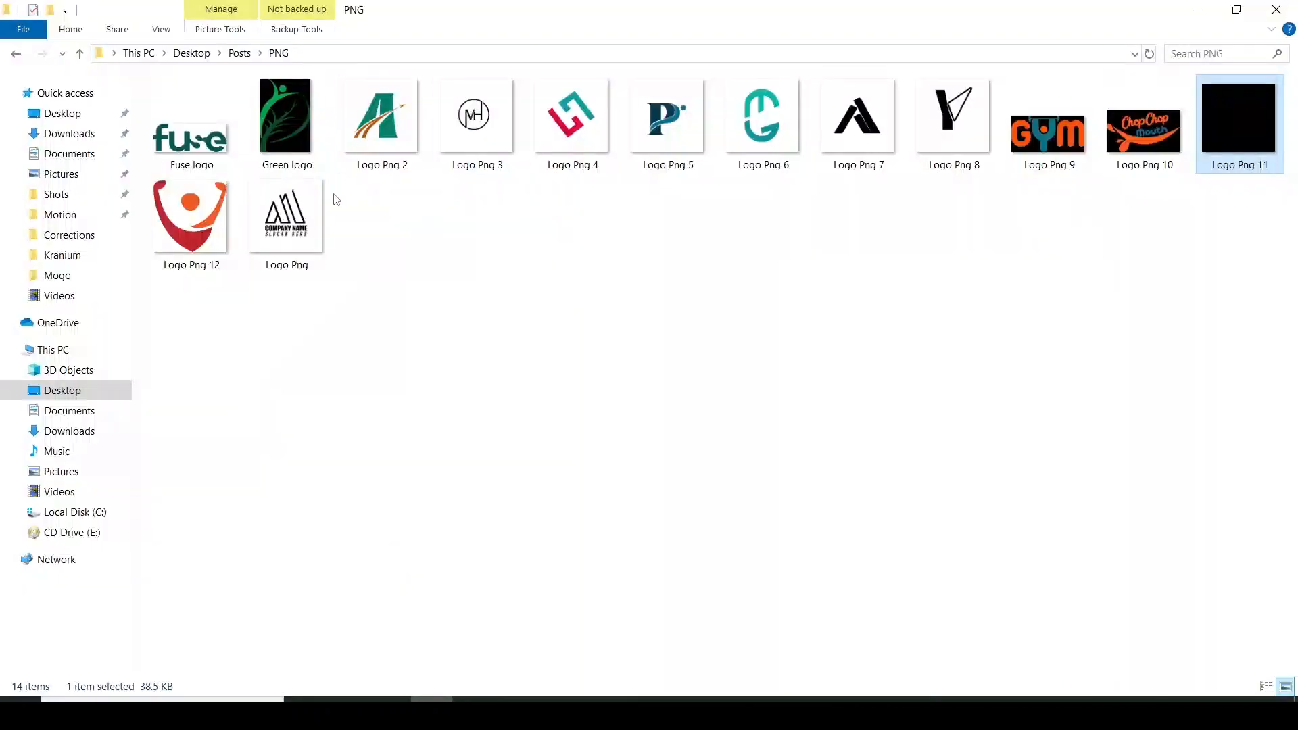
Switch to Photoshop, place Logo Png 12 into download (11).jpg and scale it to about half size near the center.
{"action": "left_click_drag", "start_coordinate": [192, 216], "coordinate": [515, 430]}
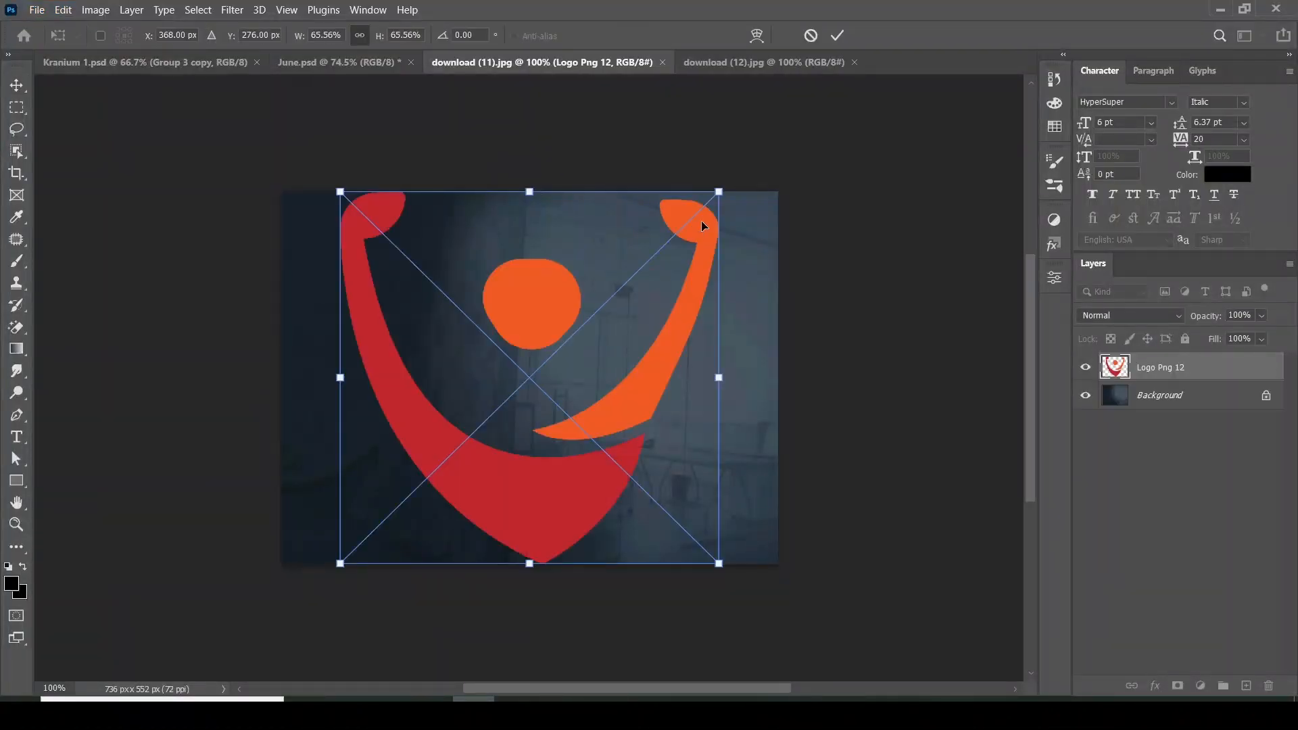
{"action": "left_click_drag", "start_coordinate": [718, 192], "coordinate": [615, 295]}
{"action": "left_click_drag", "start_coordinate": [589, 377], "coordinate": [660, 291]}
{"action": "left_click_drag", "start_coordinate": [684, 208], "coordinate": [655, 238]}
{"action": "left_click_drag", "start_coordinate": [636, 343], "coordinate": [657, 363]}
{"action": "left_click_drag", "start_coordinate": [675, 257], "coordinate": [631, 300]}
{"action": "left_click_drag", "start_coordinate": [610, 399], "coordinate": [628, 378]}
{"action": "left_click", "coordinate": [836, 35]}
Convert the Logo Png 12 layer to a smart object and slant it in perspective, raising its right side and lowering the upper-left corner.
{"action": "right_click", "coordinate": [1218, 369]}
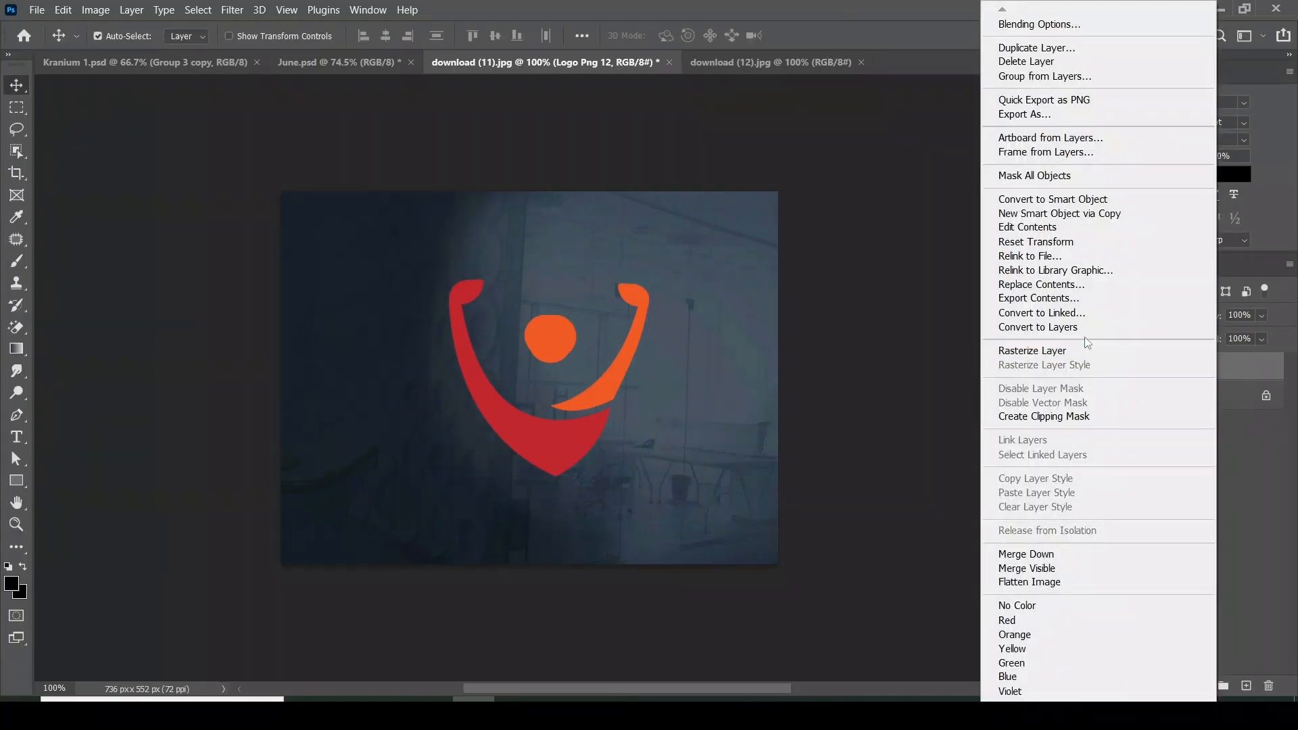
{"action": "left_click", "coordinate": [1074, 197]}
{"action": "key", "text": "ctrl+t"}
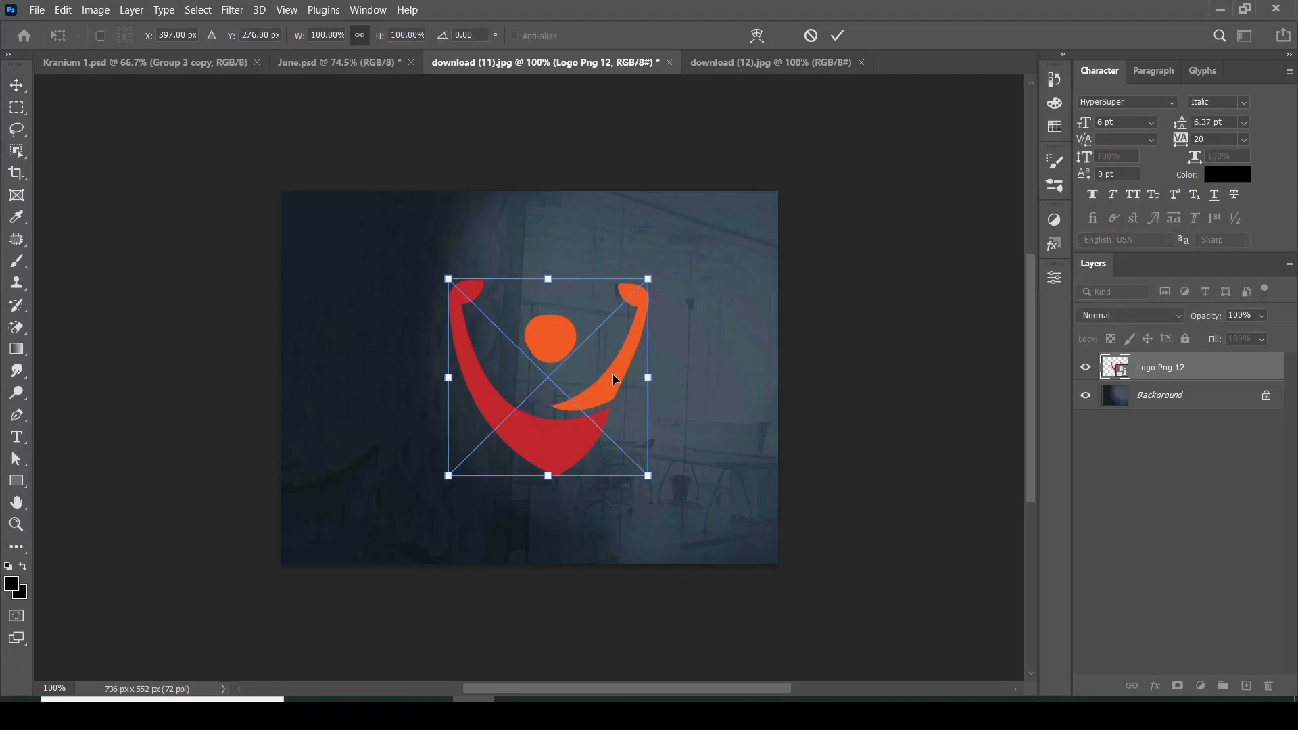
{"action": "right_click", "coordinate": [616, 379]}
{"action": "left_click", "coordinate": [642, 151]}
{"action": "left_click_drag", "start_coordinate": [647, 279], "coordinate": [653, 261]}
{"action": "key", "text": "ctrl+z"}
{"action": "left_click_drag", "start_coordinate": [650, 377], "coordinate": [652, 362]}
{"action": "left_click_drag", "start_coordinate": [454, 381], "coordinate": [448, 378]}
{"action": "left_click_drag", "start_coordinate": [448, 283], "coordinate": [450, 292]}
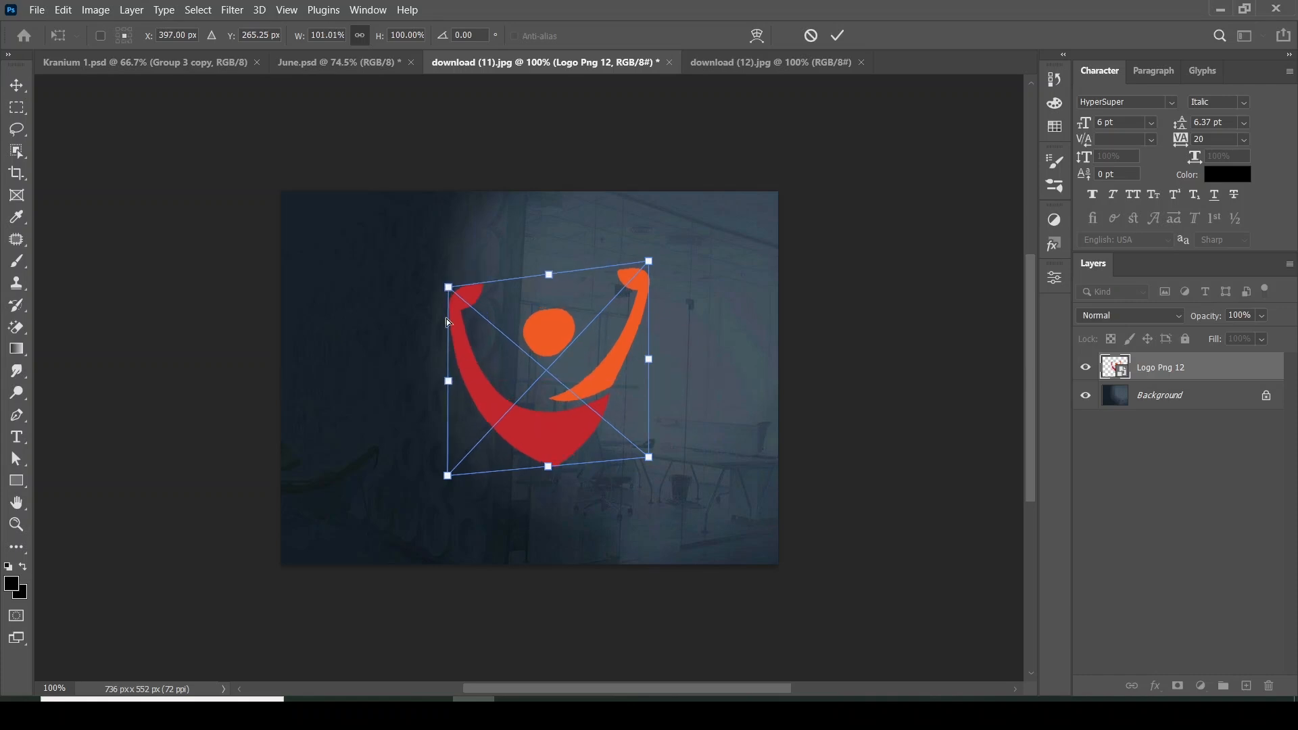
Raise the logo's lower-left corner, pull both right corners slightly outward, and apply the transform.
{"action": "left_click_drag", "start_coordinate": [449, 480], "coordinate": [451, 469]}
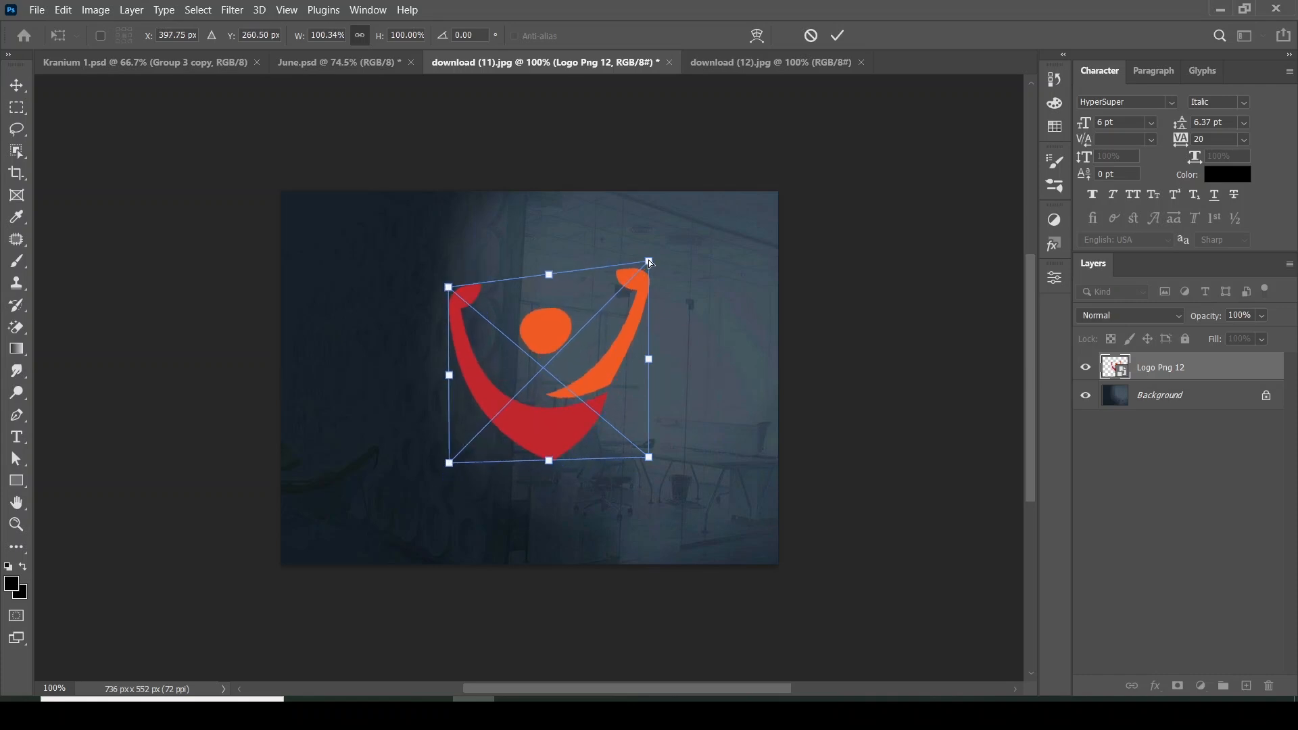
{"action": "left_click_drag", "start_coordinate": [650, 263], "coordinate": [653, 268]}
{"action": "left_click_drag", "start_coordinate": [649, 458], "coordinate": [658, 456]}
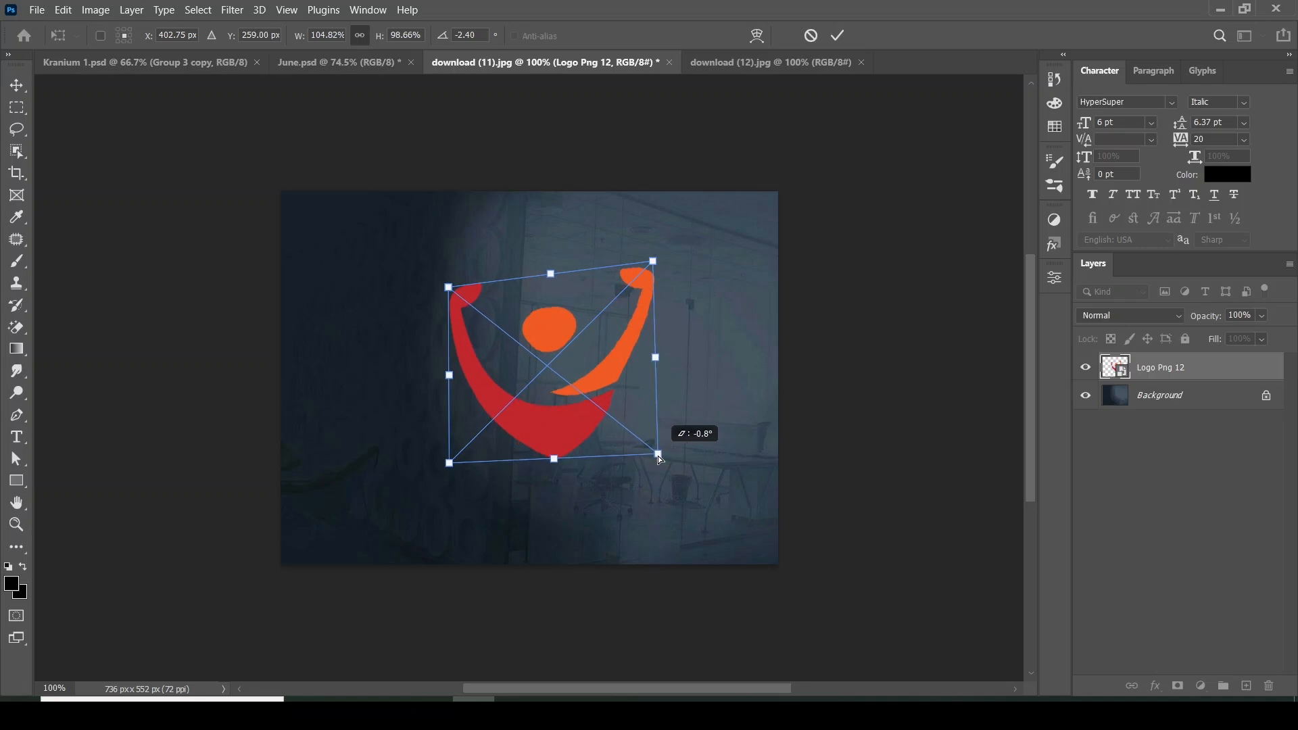
{"action": "left_click", "coordinate": [838, 35]}
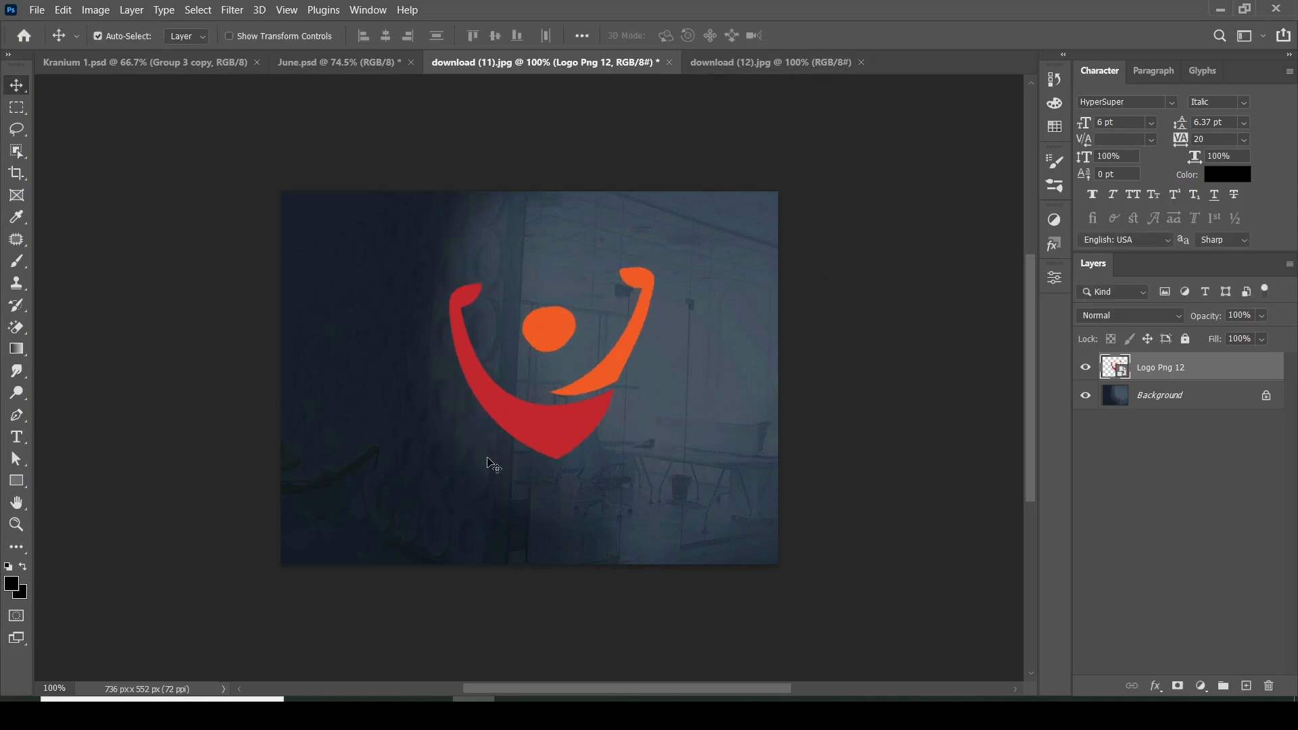
Add a black (000000) Color Overlay to the Logo Png 12 layer and collapse its effects.
{"action": "left_click", "coordinate": [1156, 688]}
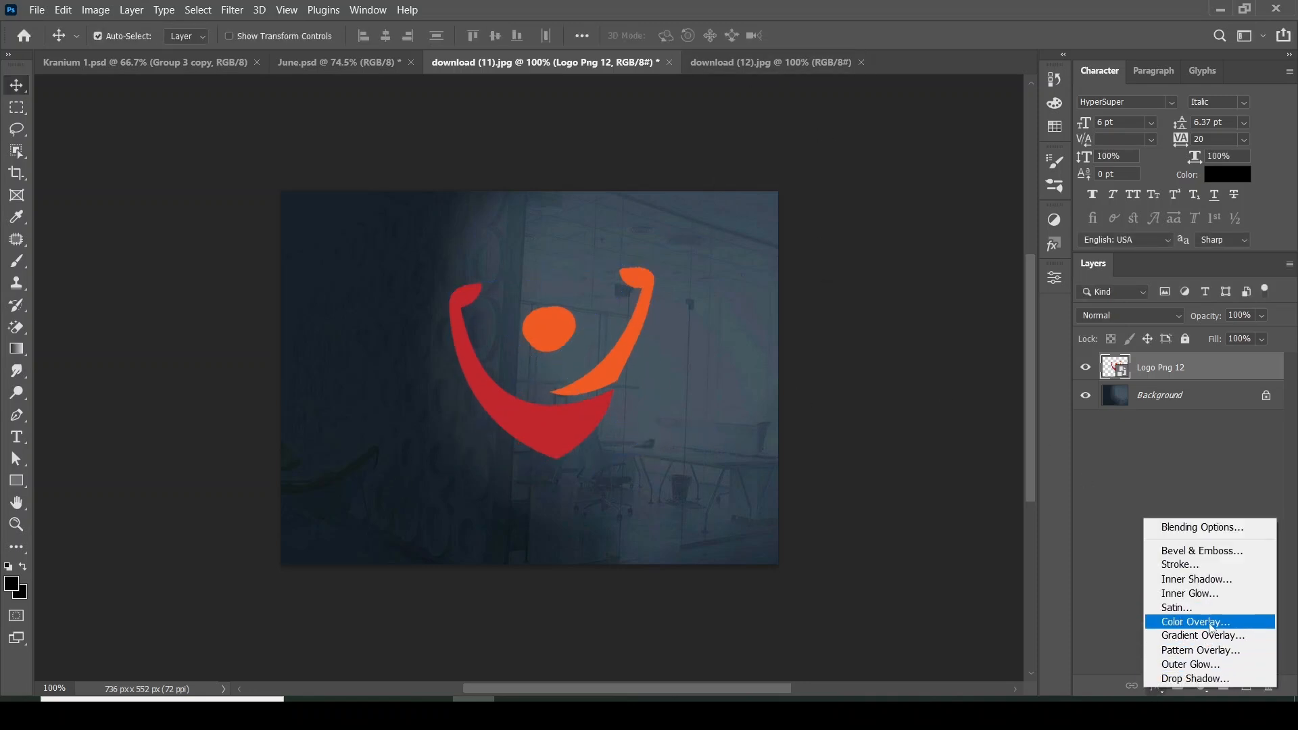
{"action": "left_click", "coordinate": [1209, 626]}
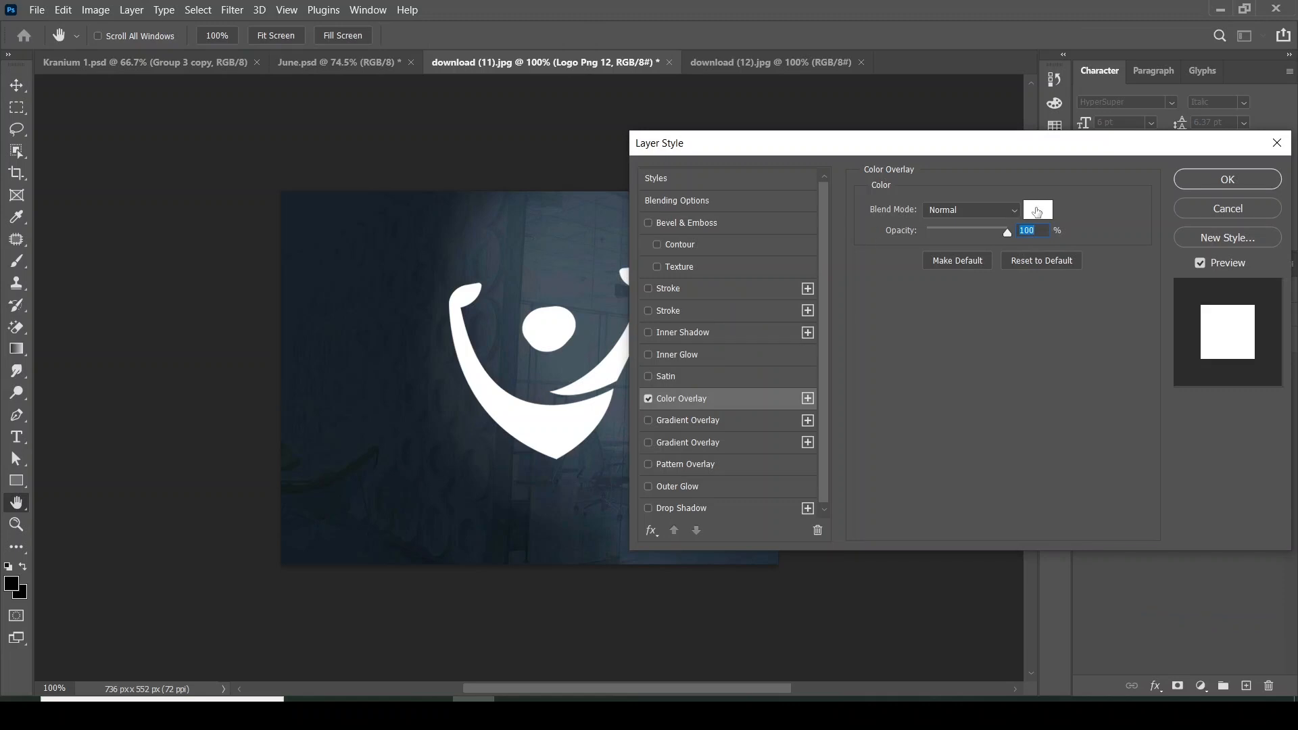
{"action": "left_click", "coordinate": [1038, 210]}
{"action": "type", "text": "000000"}
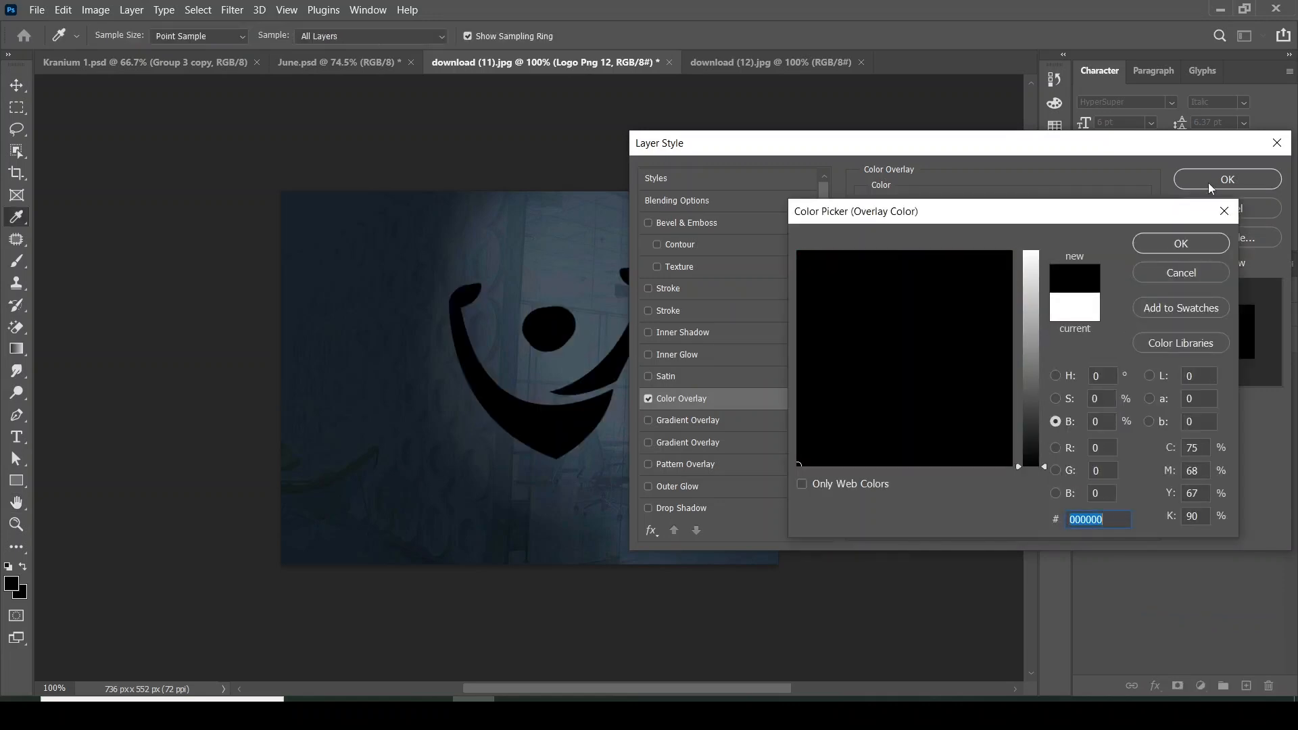
{"action": "left_click", "coordinate": [1183, 244]}
{"action": "left_click", "coordinate": [1225, 179]}
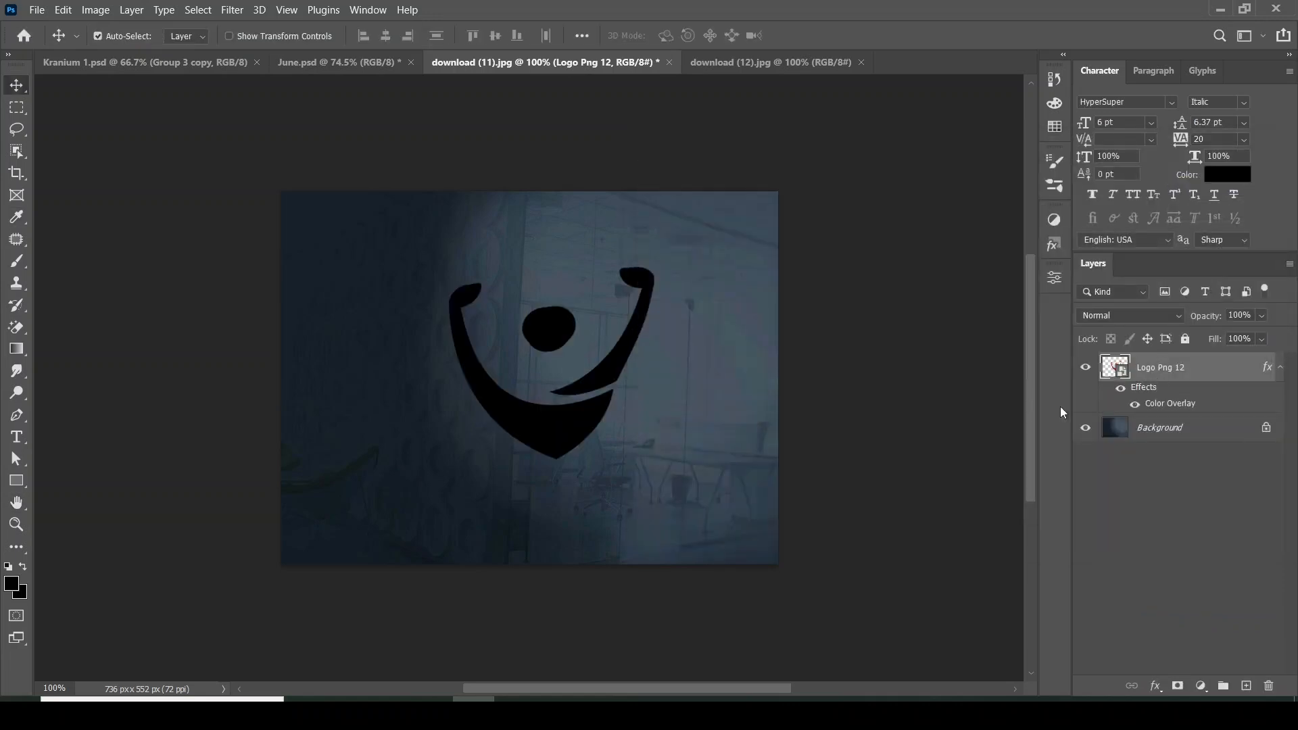
{"action": "left_click", "coordinate": [1281, 369]}
Apply a Gaussian Blur with a 5-pixel radius to the Logo Png 12 layer.
{"action": "left_click", "coordinate": [231, 10]}
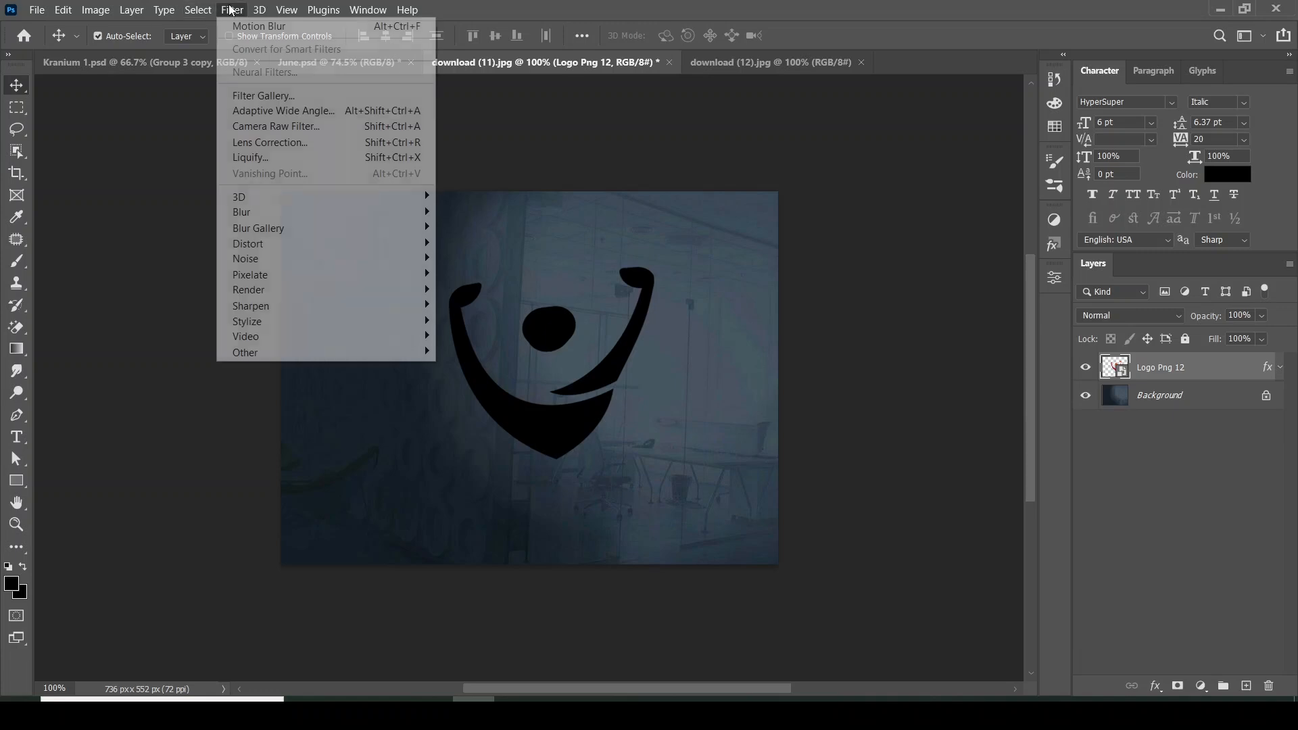
{"action": "mouse_move", "coordinate": [310, 212]}
{"action": "left_click", "coordinate": [477, 274]}
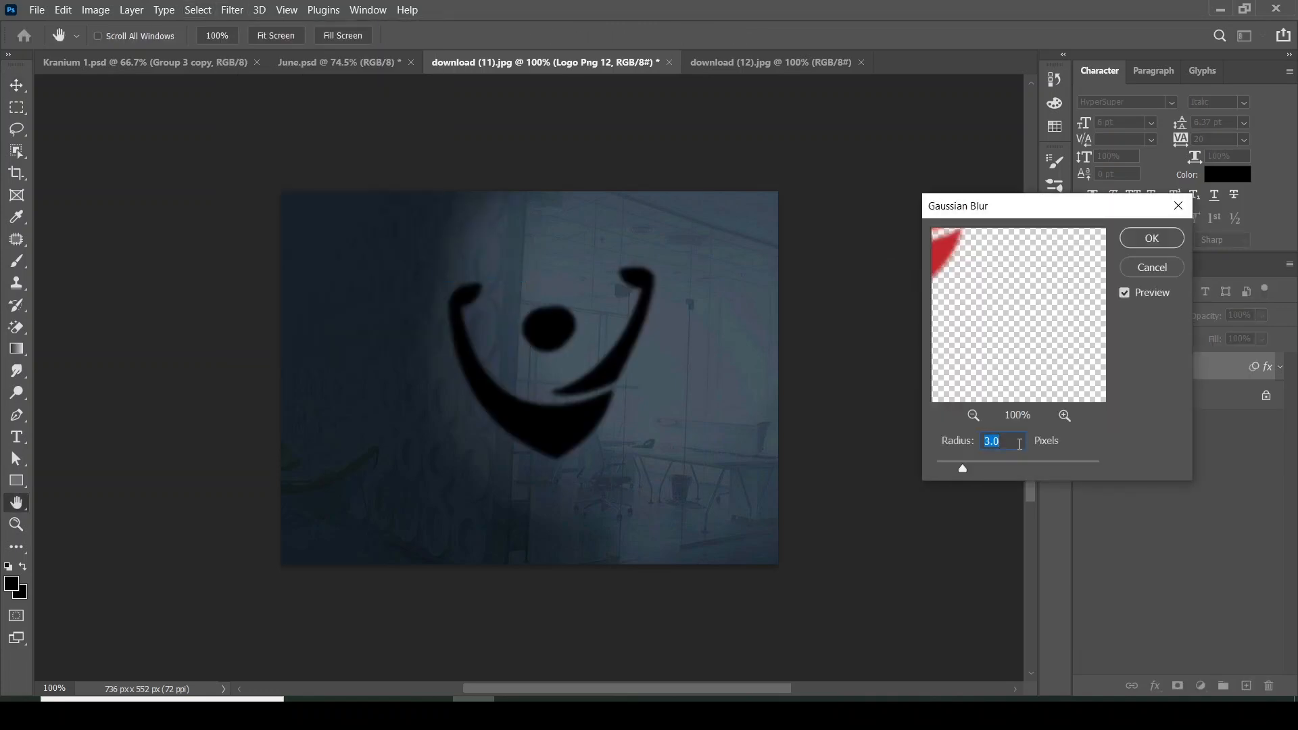
{"action": "type", "text": "5"}
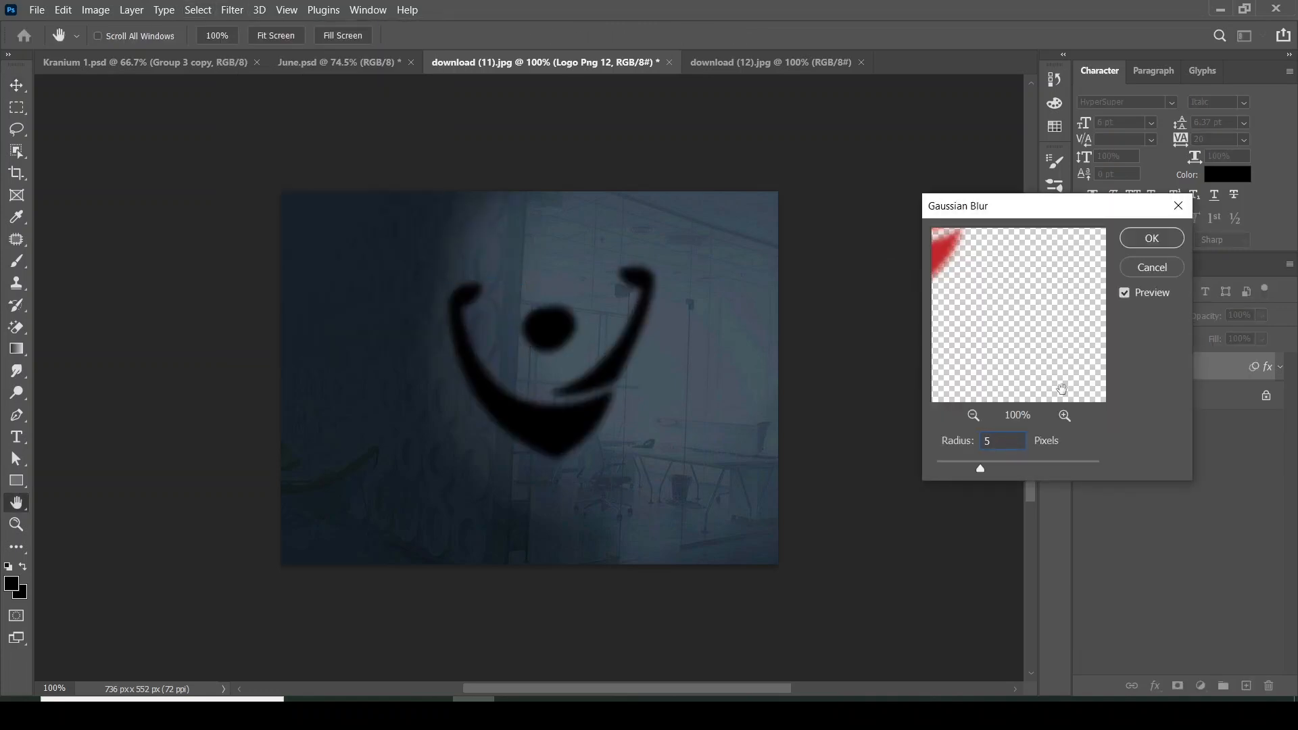
{"action": "left_click", "coordinate": [1153, 241]}
{"action": "left_click", "coordinate": [233, 11]}
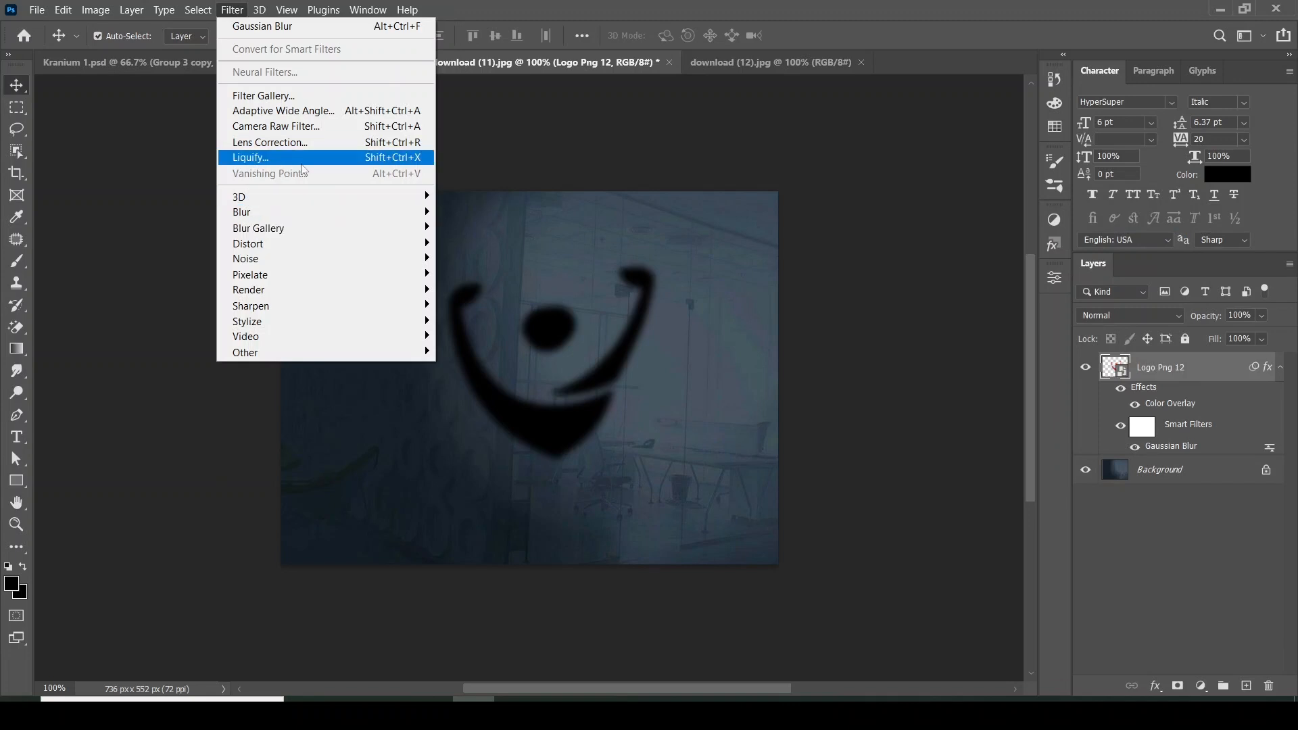
{"action": "left_click", "coordinate": [679, 365]}
Duplicate the Logo Png 12 layer and set the copy's Gaussian Blur radius to 4 pixels.
{"action": "left_click", "coordinate": [1280, 370]}
{"action": "left_click_drag", "start_coordinate": [1179, 367], "coordinate": [1246, 686]}
{"action": "left_click", "coordinate": [1281, 369]}
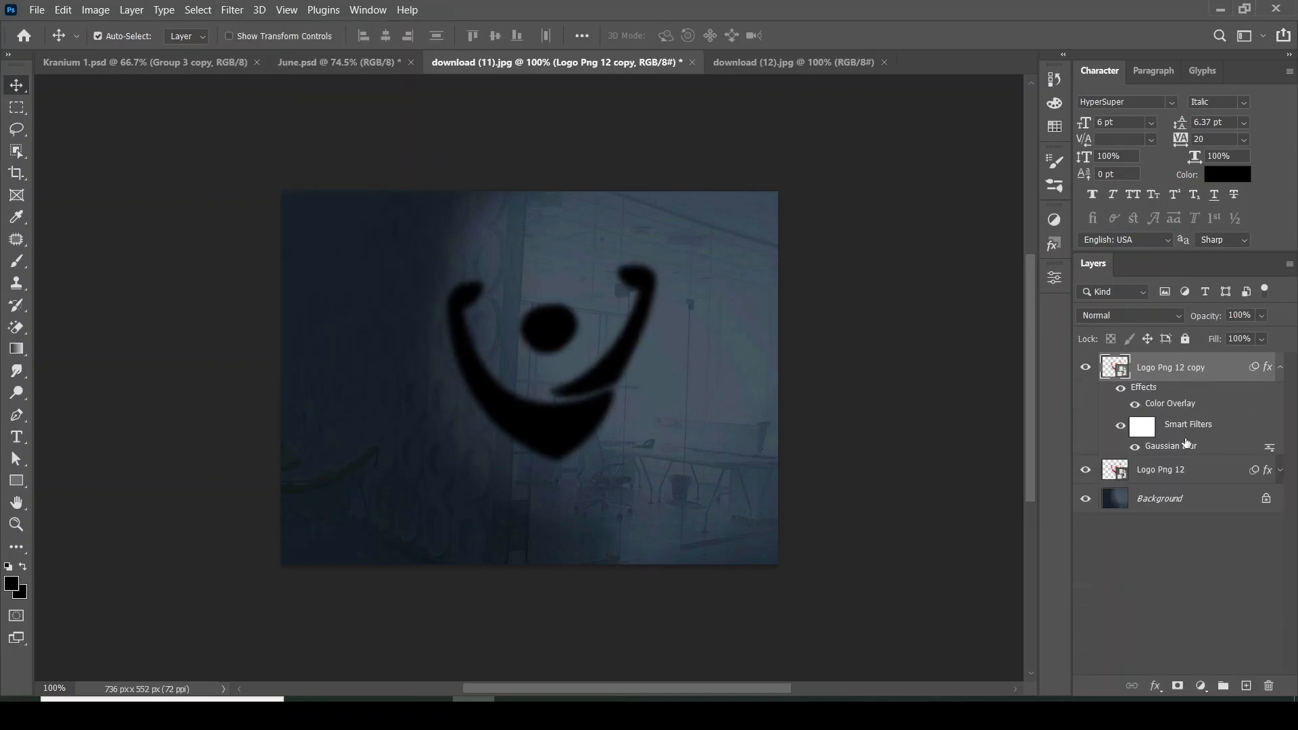
{"action": "double_click", "coordinate": [1186, 446]}
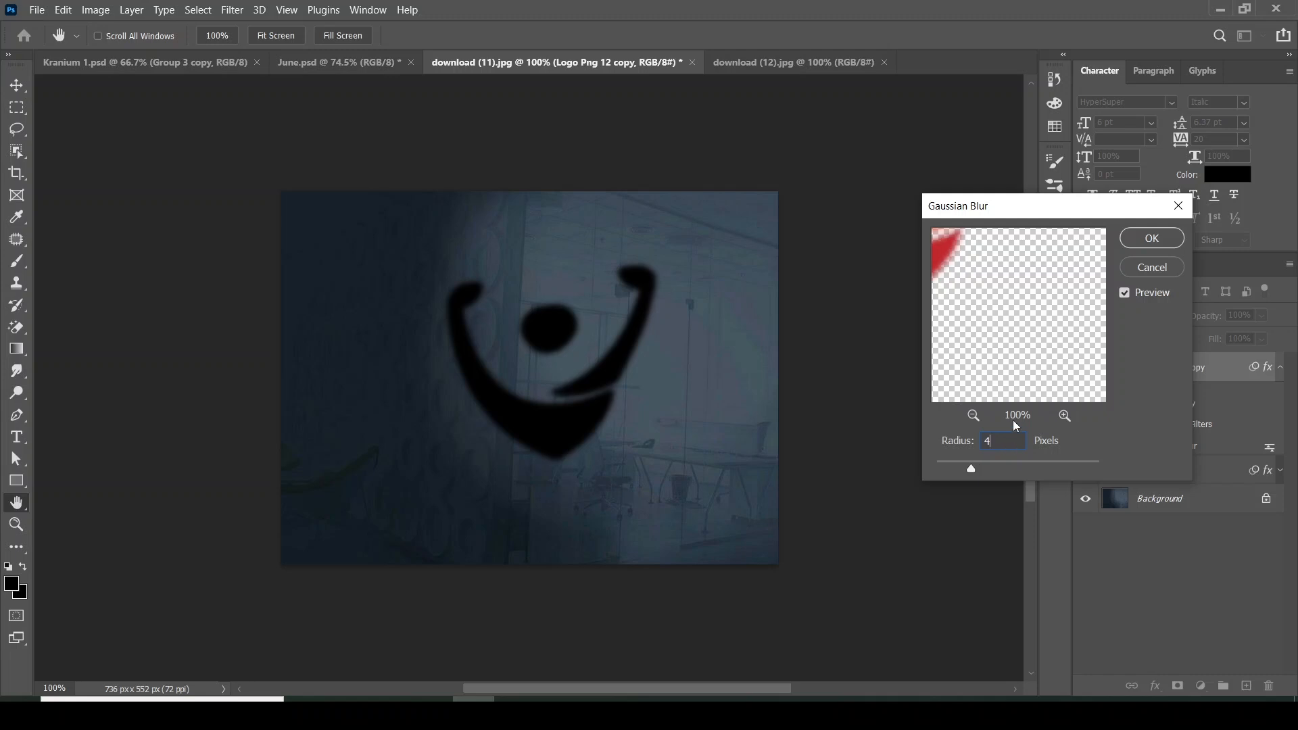
{"action": "left_click", "coordinate": [1153, 242]}
{"action": "left_click", "coordinate": [1281, 369]}
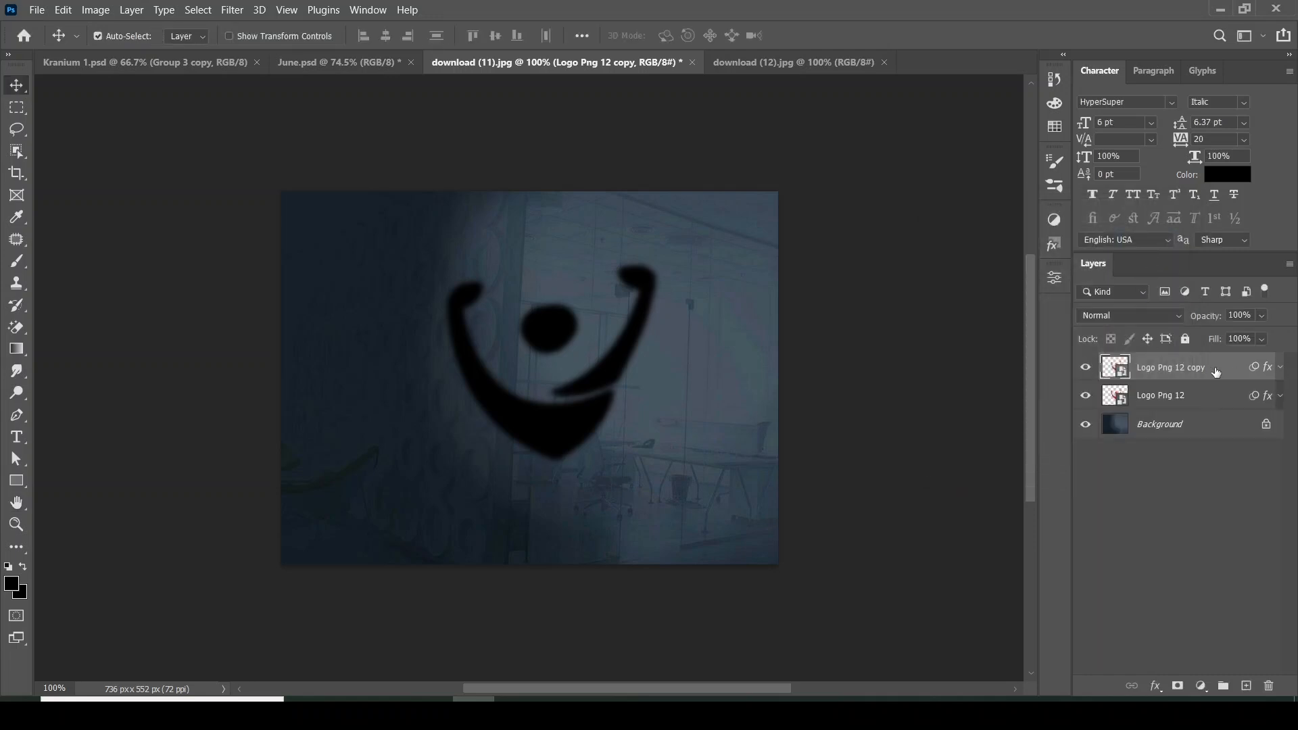
Duplicate the Logo Png 12 copy layer and set the new copy's Gaussian Blur radius to 3 pixels.
{"action": "left_click_drag", "start_coordinate": [1210, 372], "coordinate": [1246, 686]}
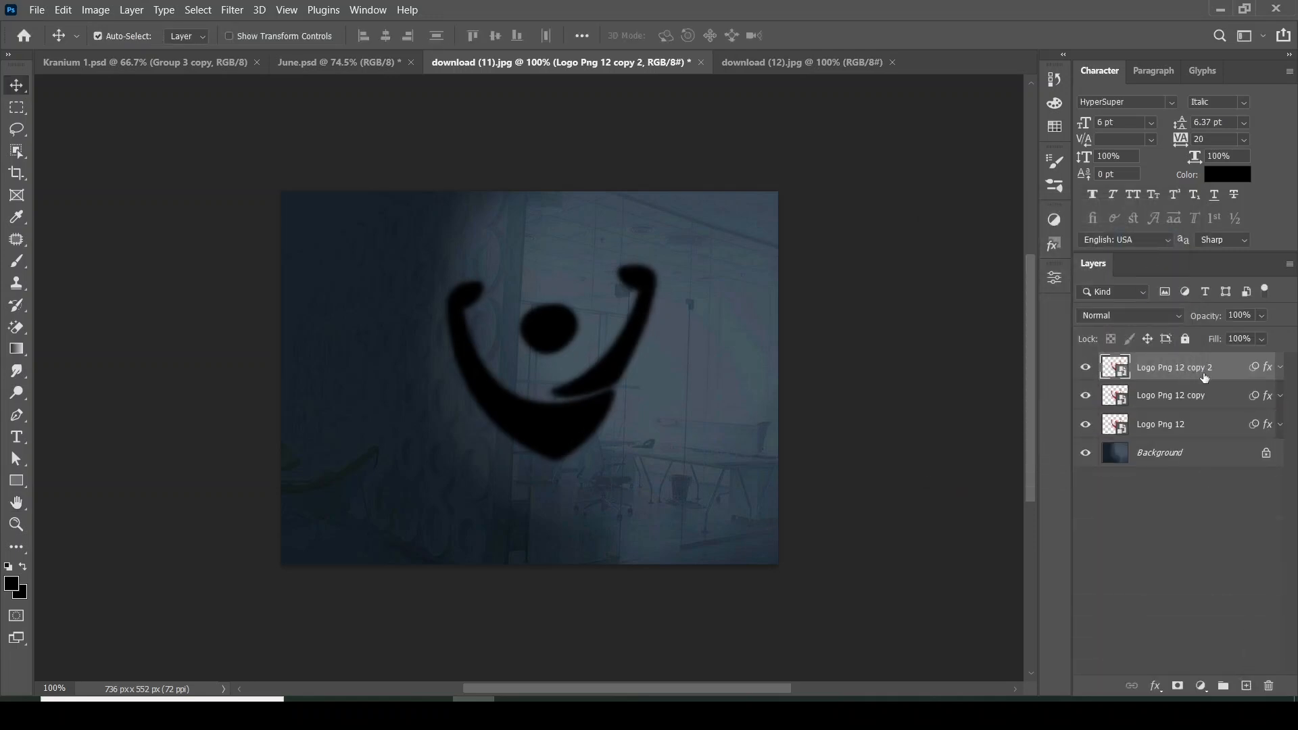
{"action": "left_click", "coordinate": [1280, 368]}
{"action": "double_click", "coordinate": [1172, 448]}
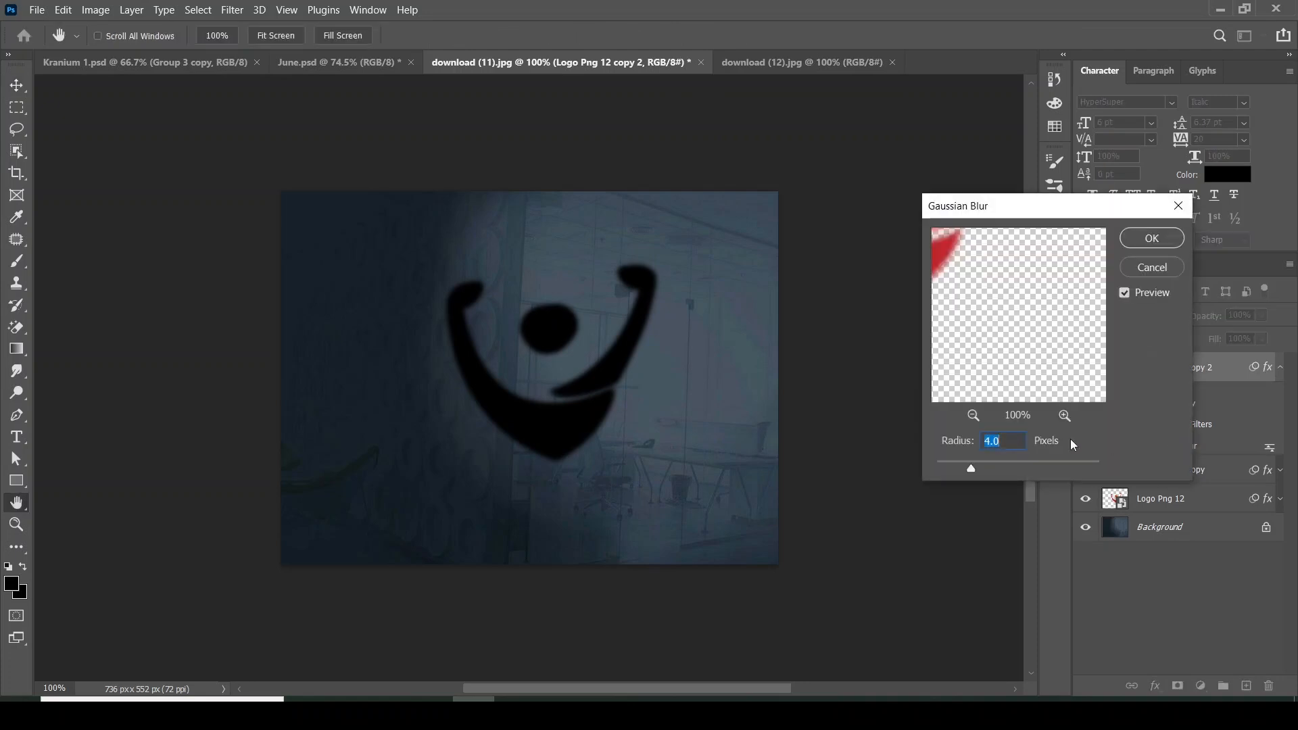
{"action": "type", "text": "3"}
{"action": "left_click", "coordinate": [1153, 245]}
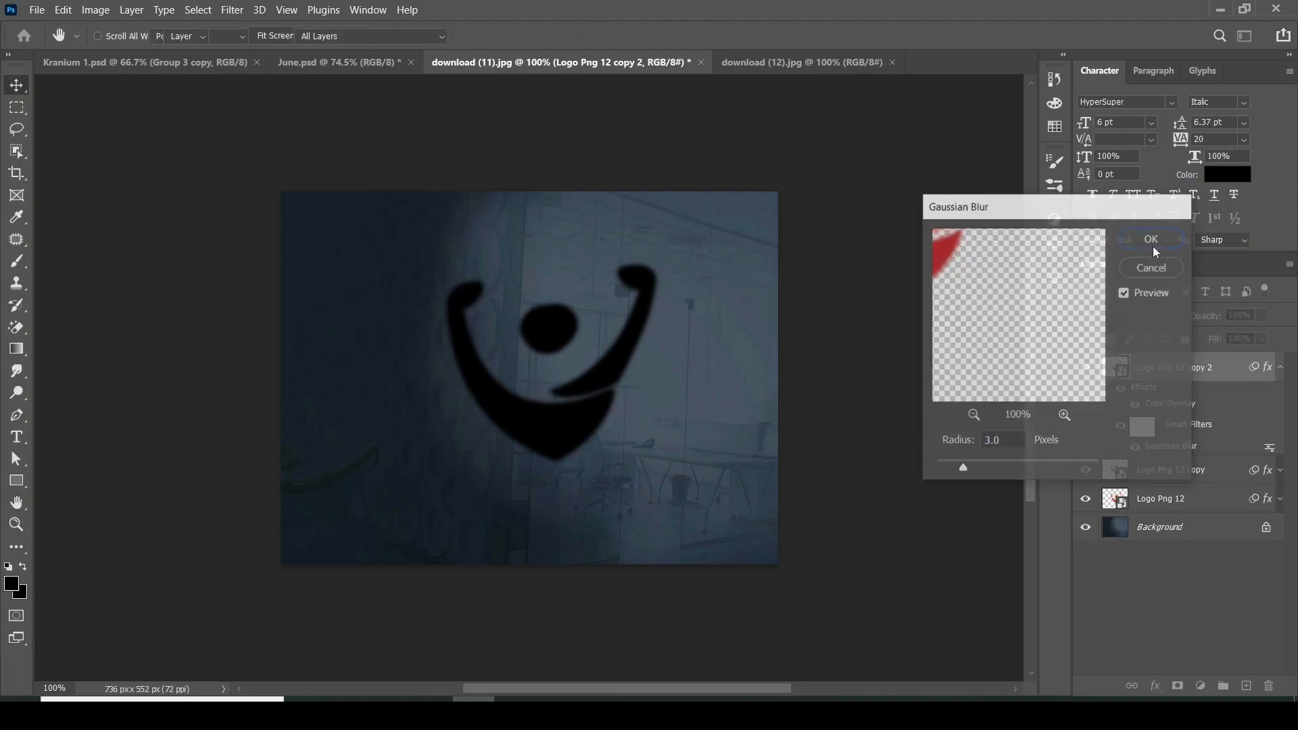
Duplicate the Logo Png 12 copy 2 layer and group the three blurred logo layers beneath the new copy.
{"action": "left_click", "coordinate": [1281, 368]}
{"action": "left_click_drag", "start_coordinate": [1237, 368], "coordinate": [1246, 685]}
{"action": "left_click", "coordinate": [1216, 396]}
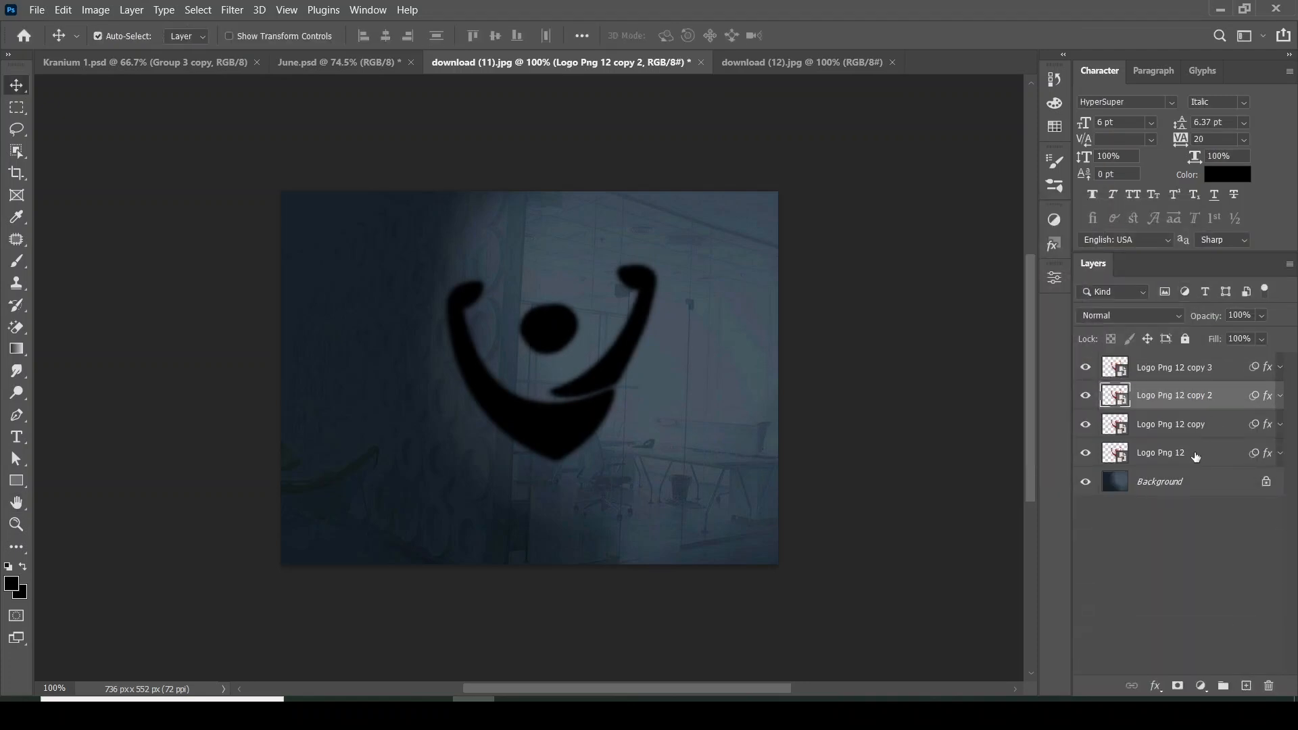
{"action": "left_click", "coordinate": [1213, 465], "text": "shift"}
{"action": "left_click", "coordinate": [1223, 685]}
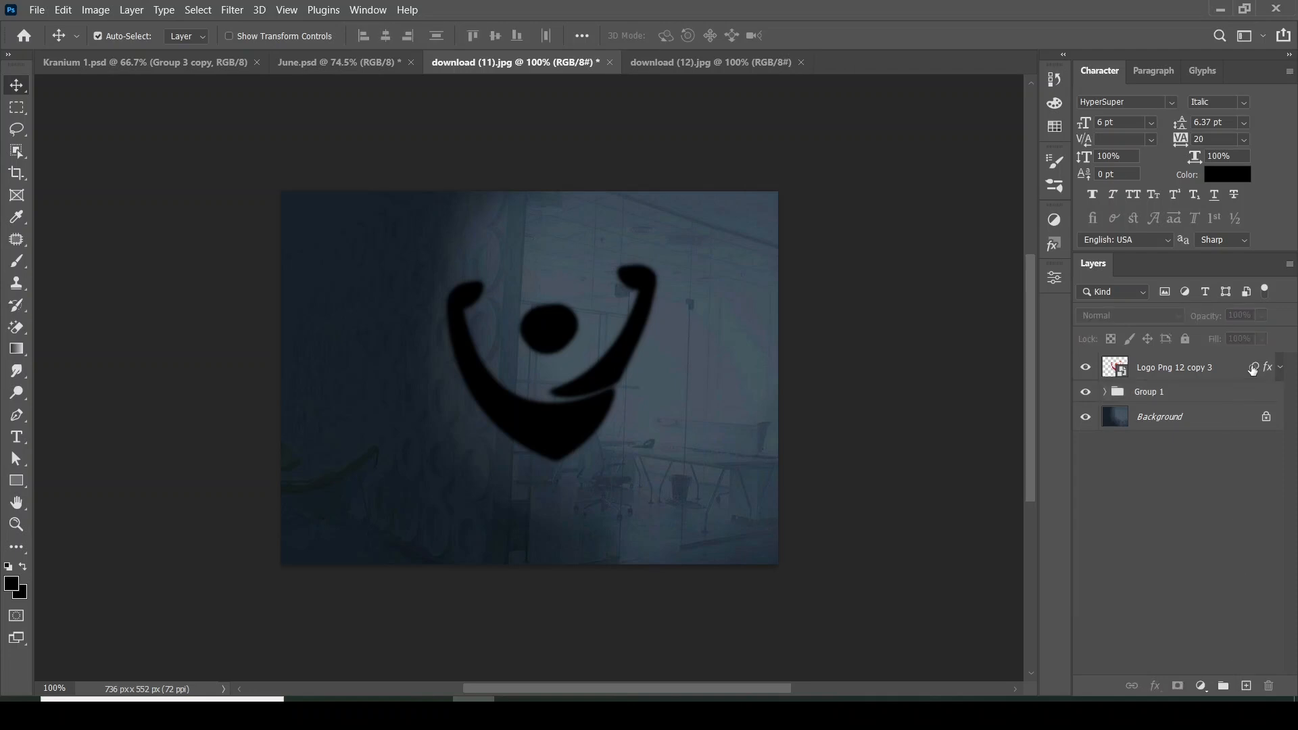
Remove the smart filter from the Logo Png 12 copy 3 layer and add a Drop Shadow to it.
{"action": "left_click_drag", "start_coordinate": [1253, 369], "coordinate": [1267, 685]}
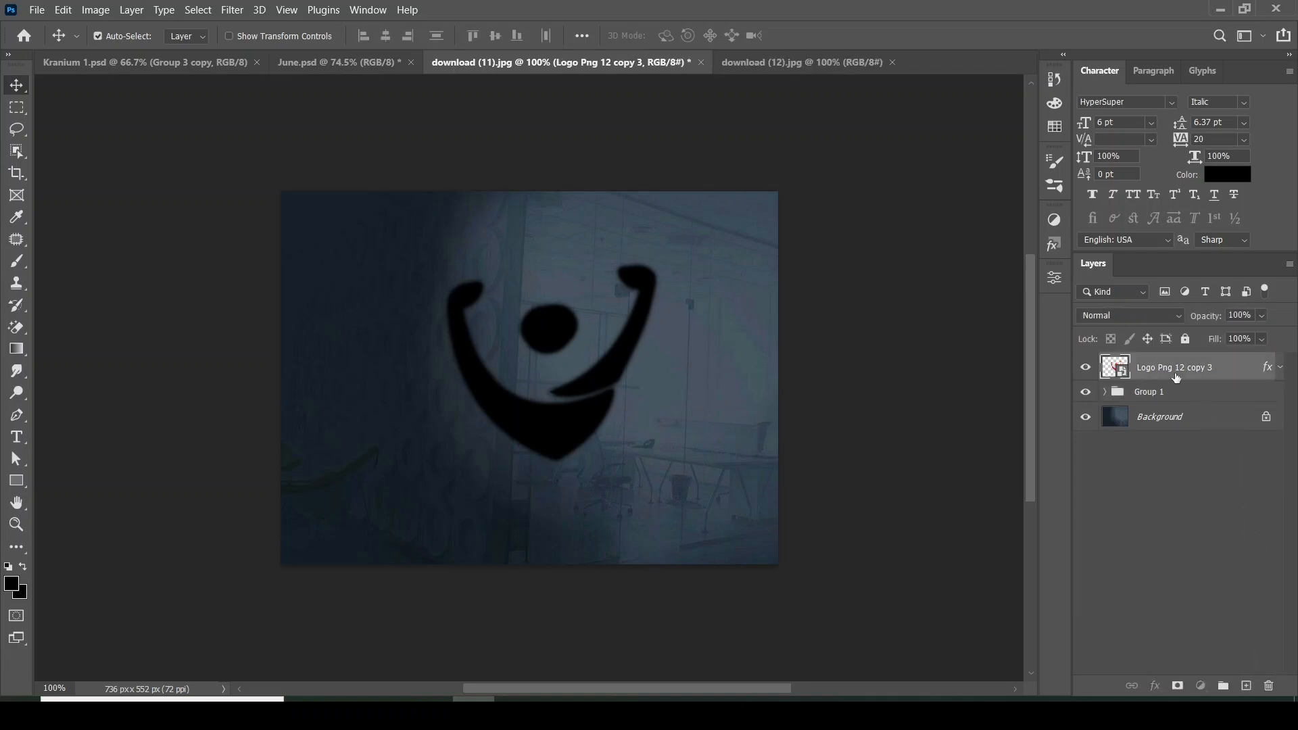
{"action": "left_click", "coordinate": [1155, 685]}
{"action": "left_click", "coordinate": [1202, 526]}
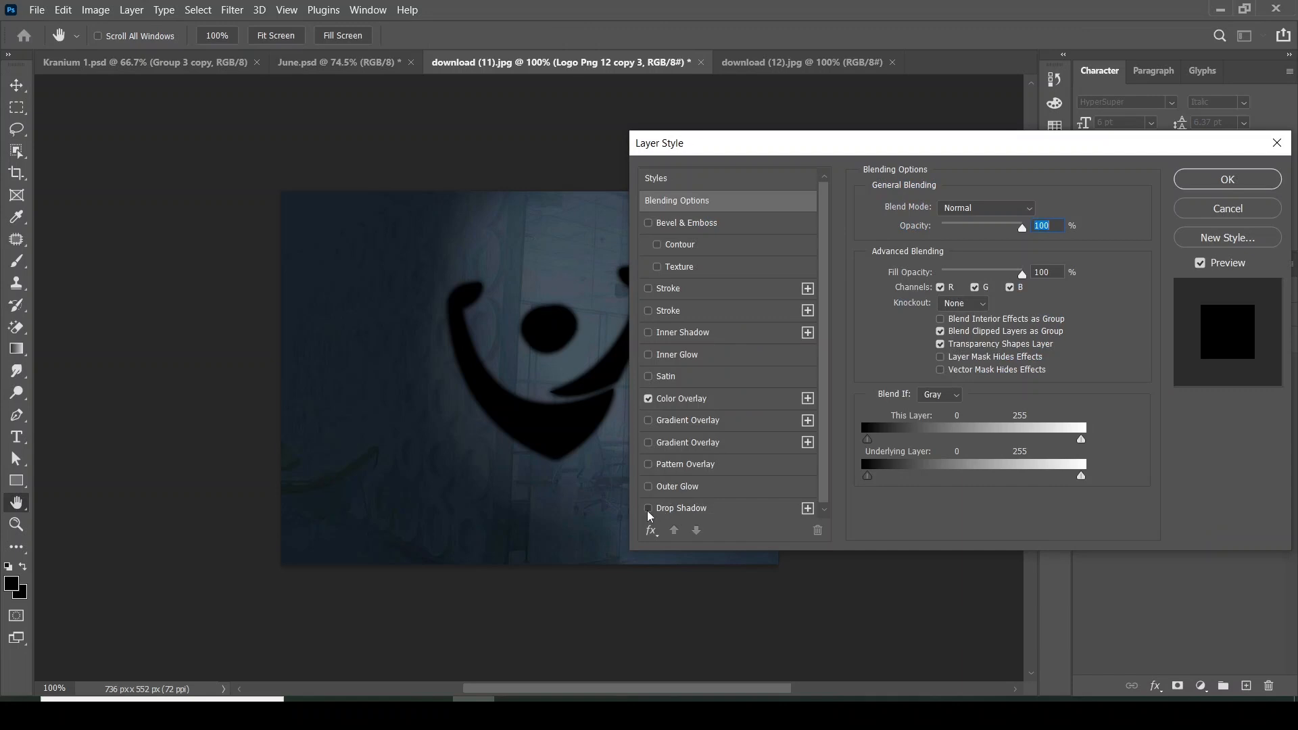
{"action": "left_click", "coordinate": [648, 509]}
{"action": "left_click_drag", "start_coordinate": [756, 138], "coordinate": [852, 104]}
{"action": "left_click", "coordinate": [800, 477]}
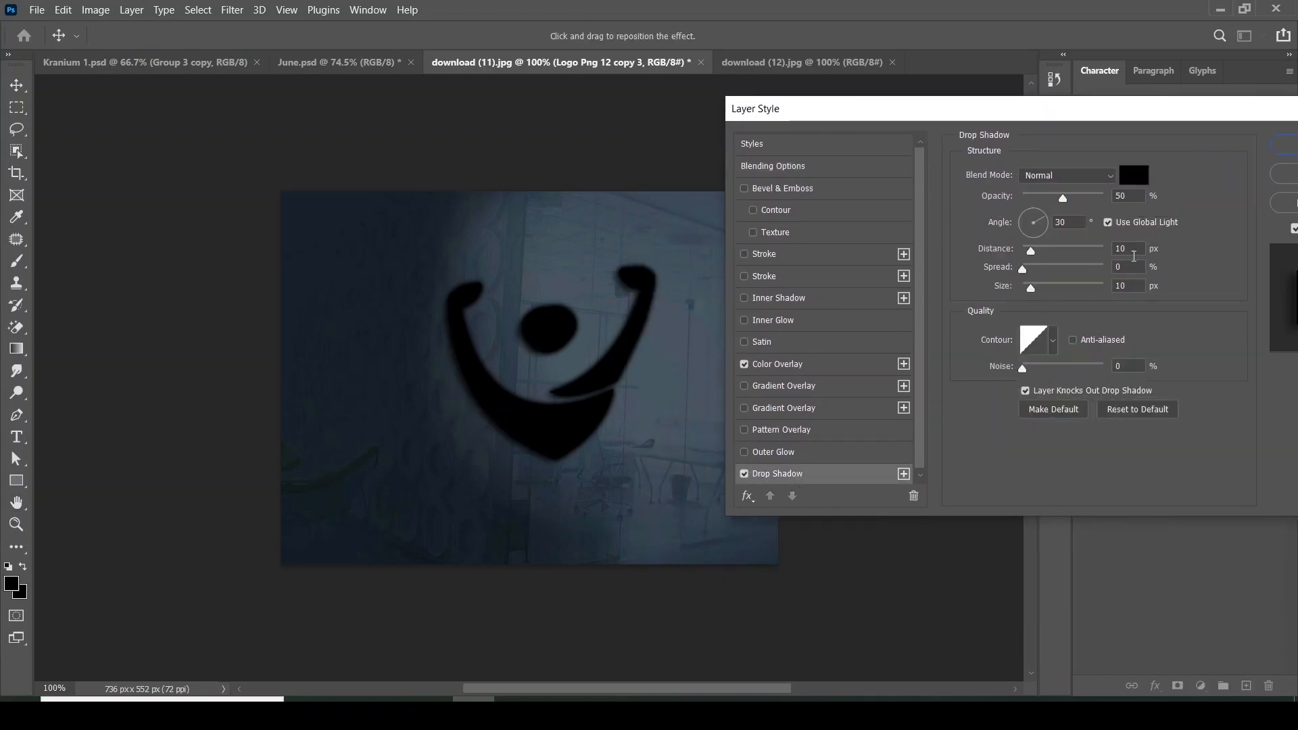
{"action": "left_click", "coordinate": [1287, 161]}
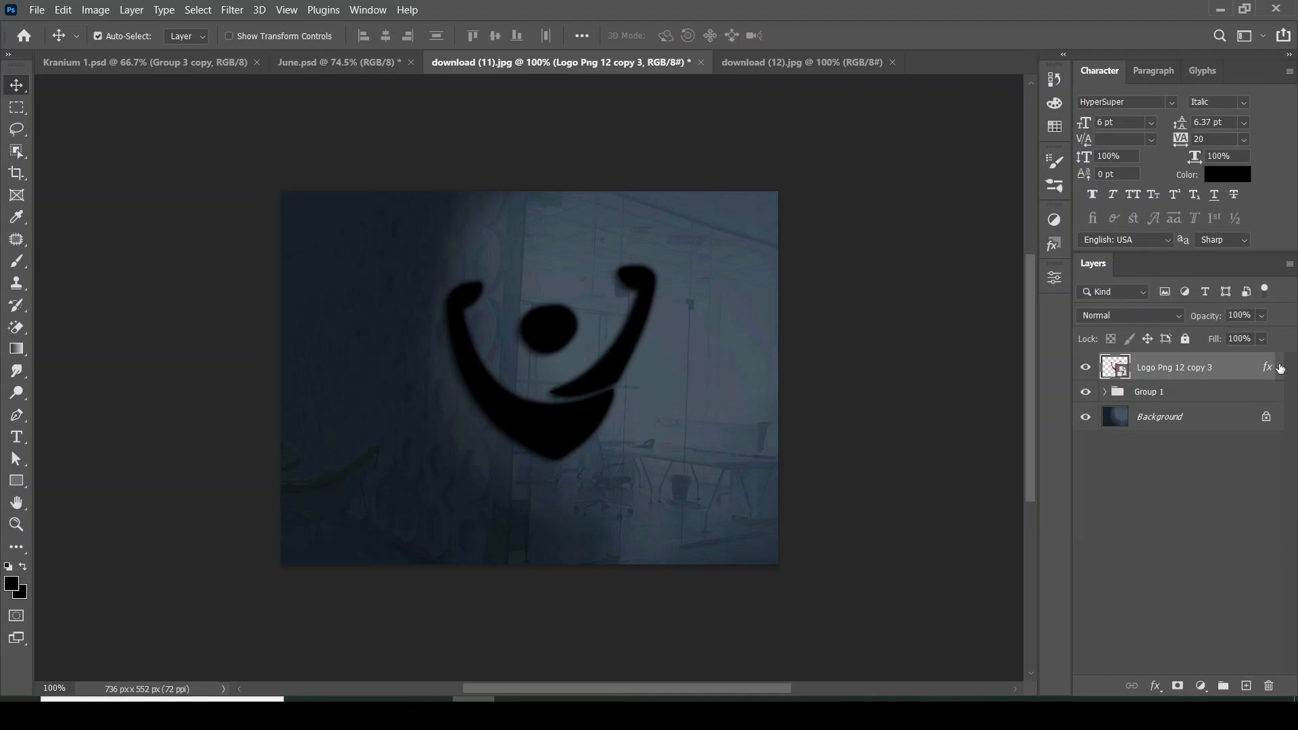
Duplicate the shadowed logo layer three times and group Logo Png 12 copy 3 through copy 5.
{"action": "left_click_drag", "start_coordinate": [1235, 370], "coordinate": [1246, 685]}
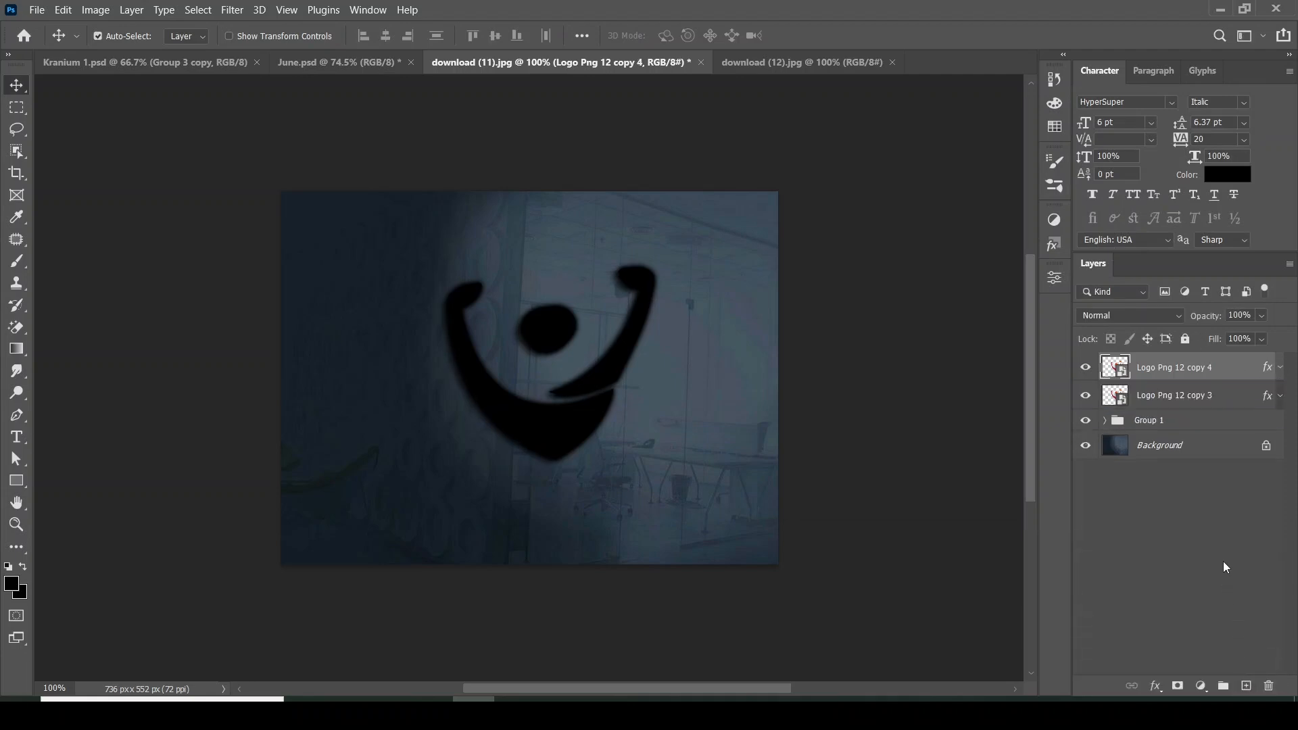
{"action": "left_click_drag", "start_coordinate": [1219, 370], "coordinate": [1245, 686]}
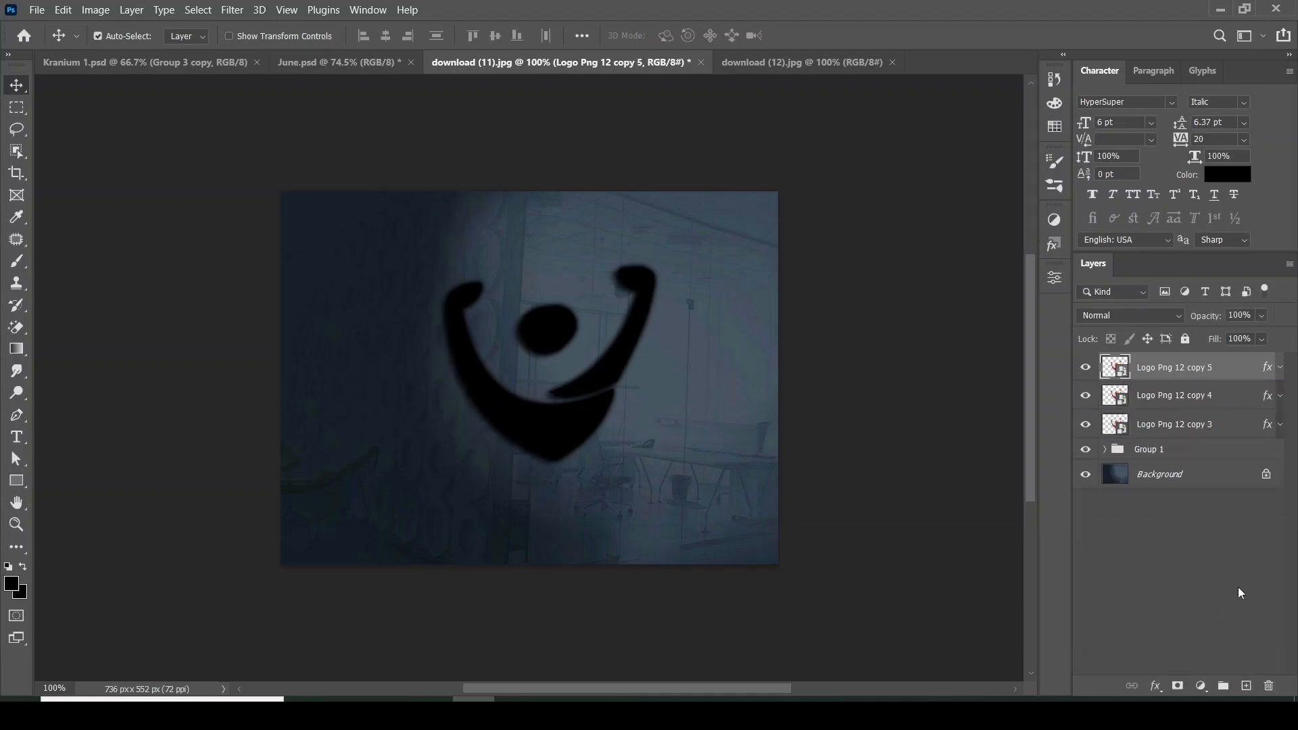
{"action": "left_click_drag", "start_coordinate": [1206, 375], "coordinate": [1247, 684]}
{"action": "left_click", "coordinate": [1206, 399]}
{"action": "left_click", "coordinate": [1212, 449], "text": "shift"}
{"action": "left_click", "coordinate": [1222, 684]}
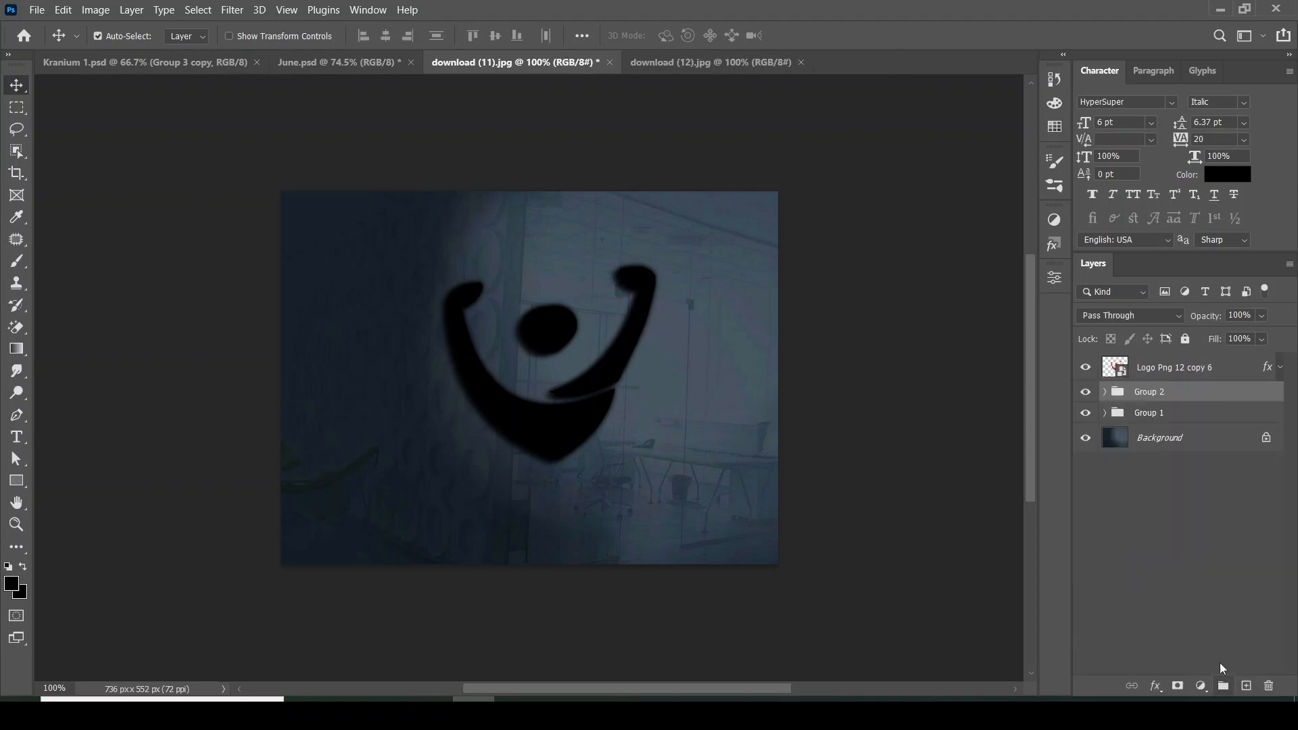
Delete the Drop Shadow from the Logo Png 12 copy 6 layer and collapse its effects.
{"action": "left_click", "coordinate": [1281, 368]}
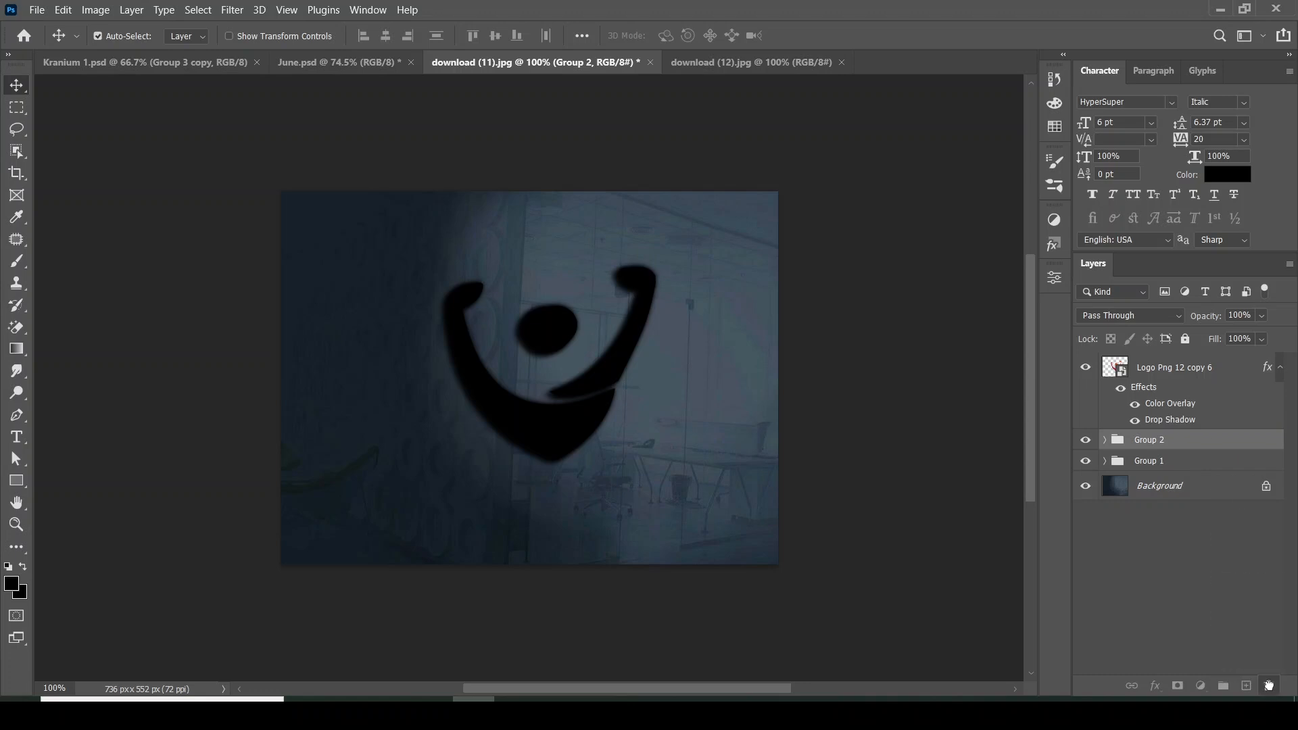
{"action": "left_click", "coordinate": [1175, 374]}
{"action": "left_click", "coordinate": [1155, 685]}
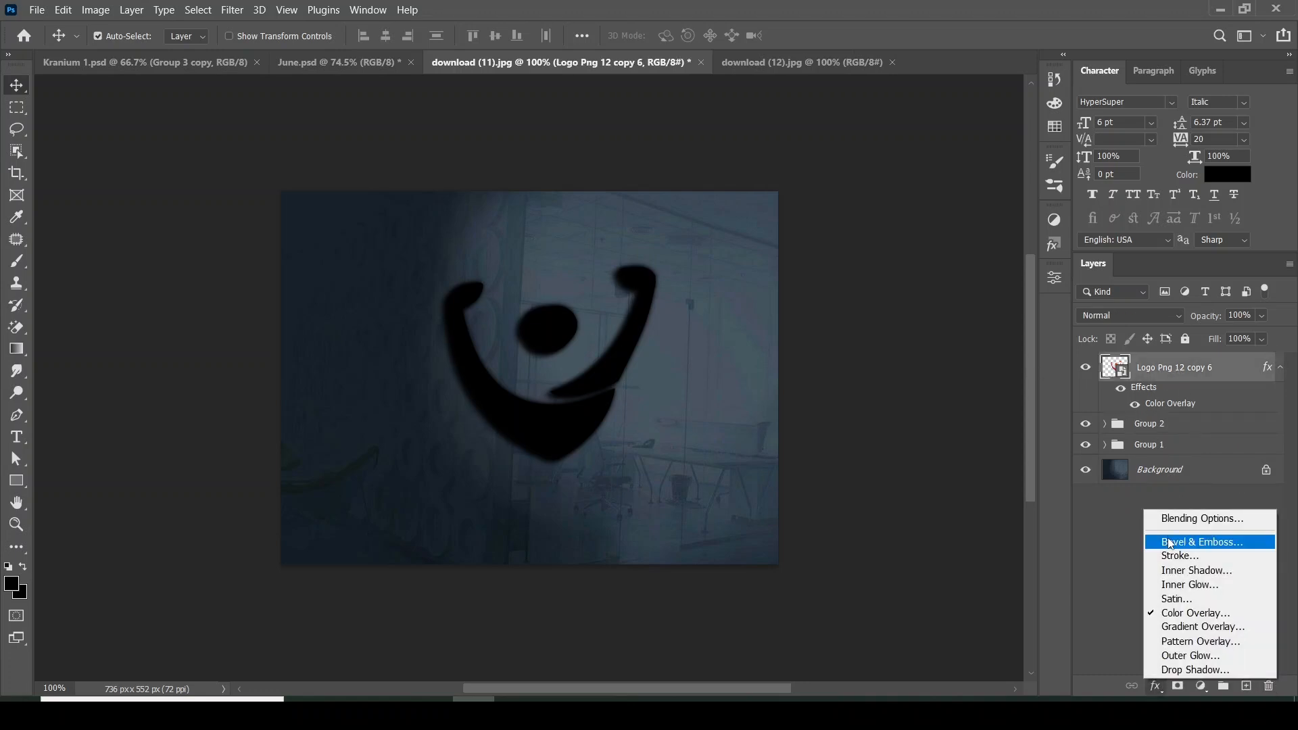
{"action": "left_click", "coordinate": [1106, 549]}
{"action": "left_click", "coordinate": [1281, 368]}
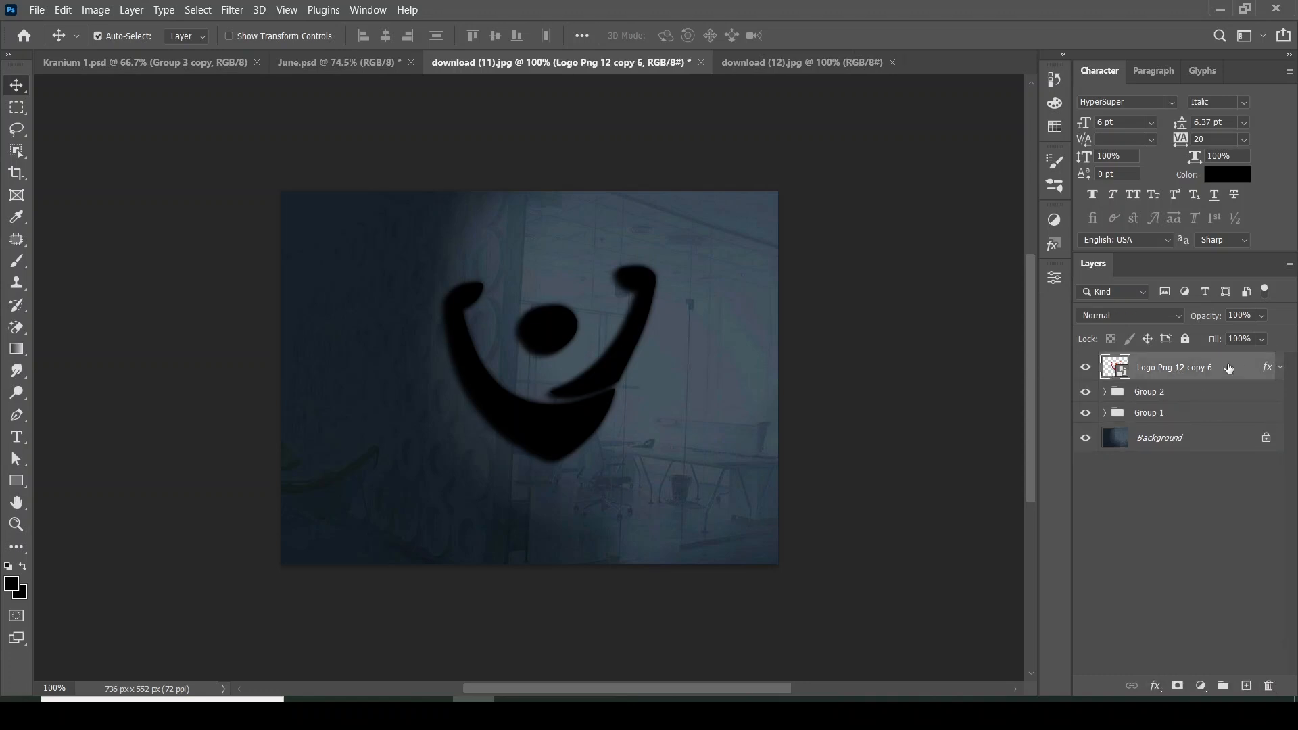
Duplicate the Logo Png 12 copy 6 layer six times with slight rightward offsets, and group copy 6 through copy 11.
{"action": "left_click_drag", "start_coordinate": [1209, 365], "coordinate": [1246, 685]}
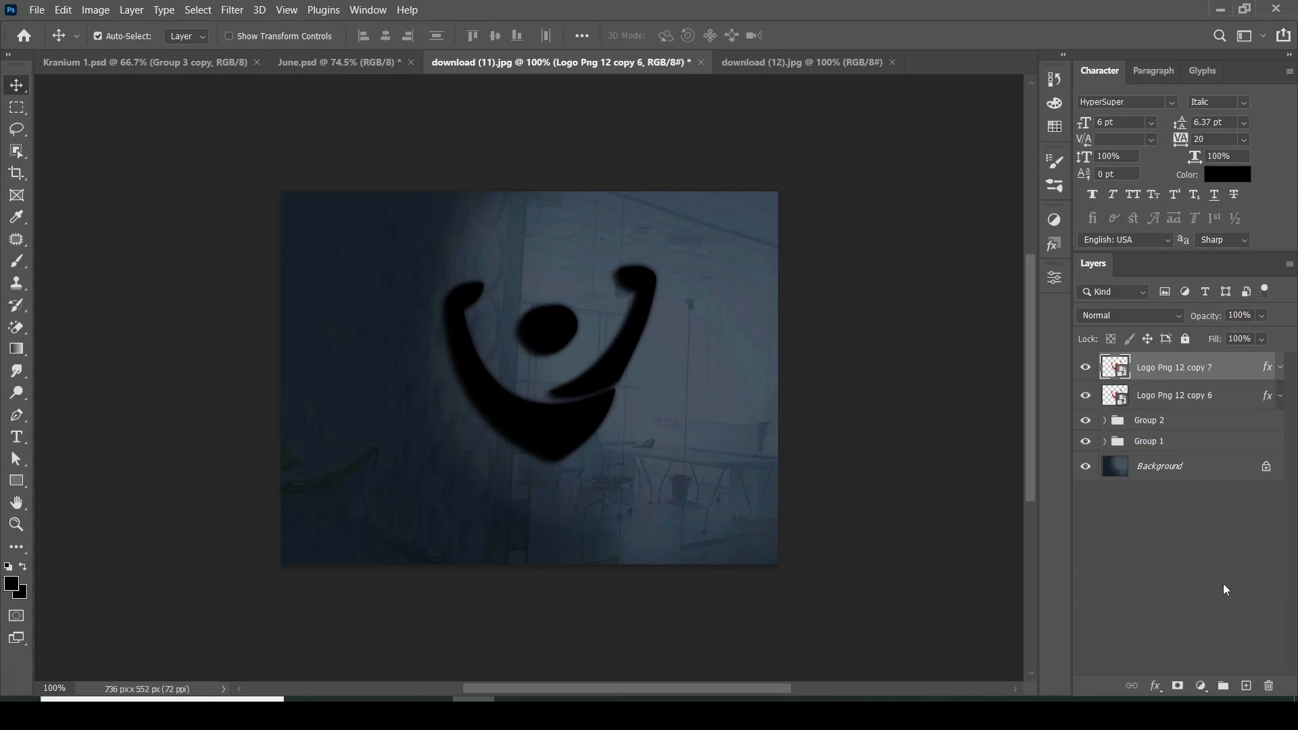
{"action": "left_click_drag", "start_coordinate": [1227, 367], "coordinate": [1245, 685]}
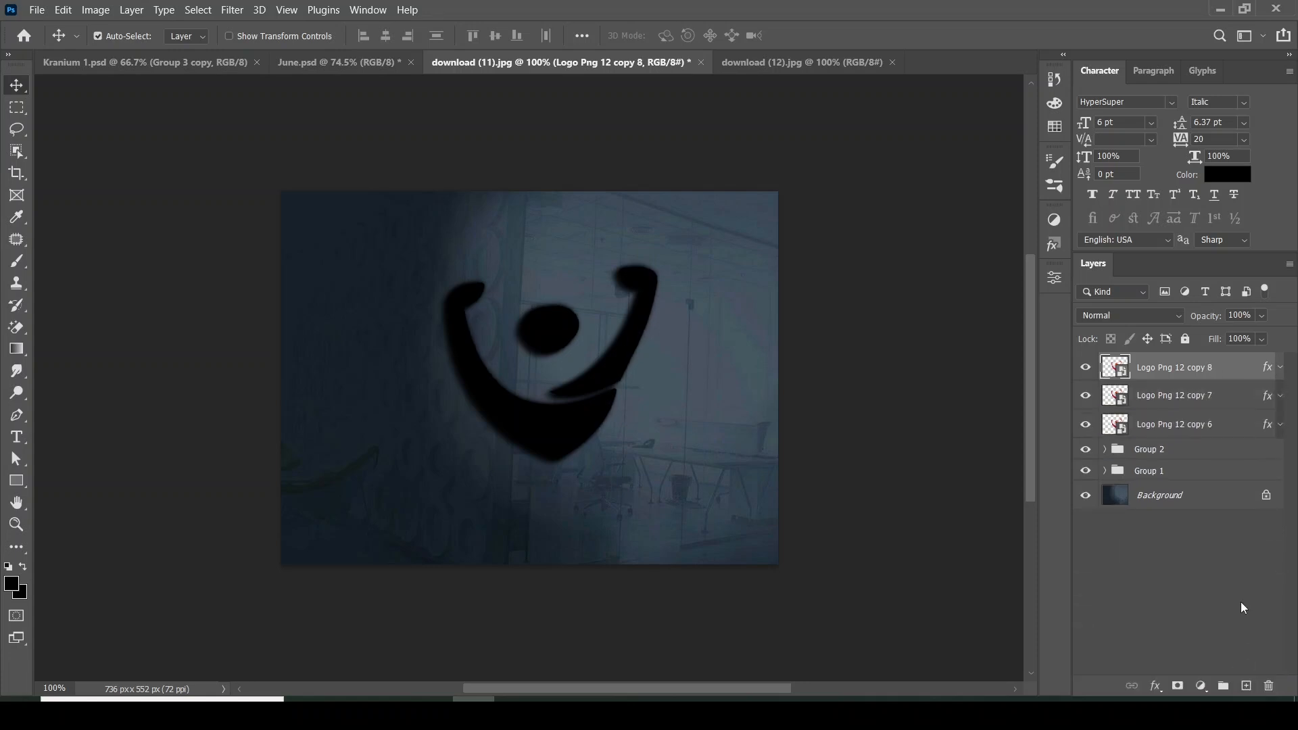
{"action": "left_click_drag", "start_coordinate": [1217, 368], "coordinate": [1246, 685]}
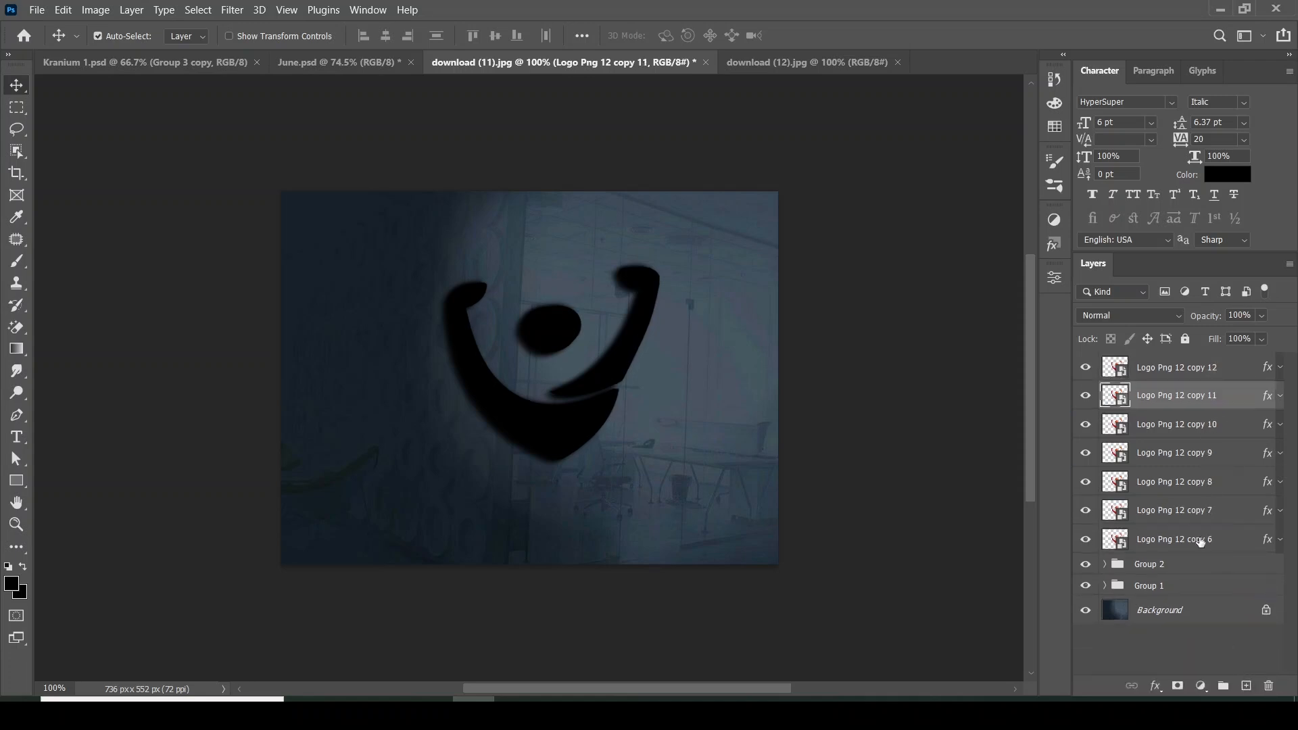
{"action": "left_click", "coordinate": [1203, 539], "text": "shift"}
{"action": "left_click", "coordinate": [1223, 686]}
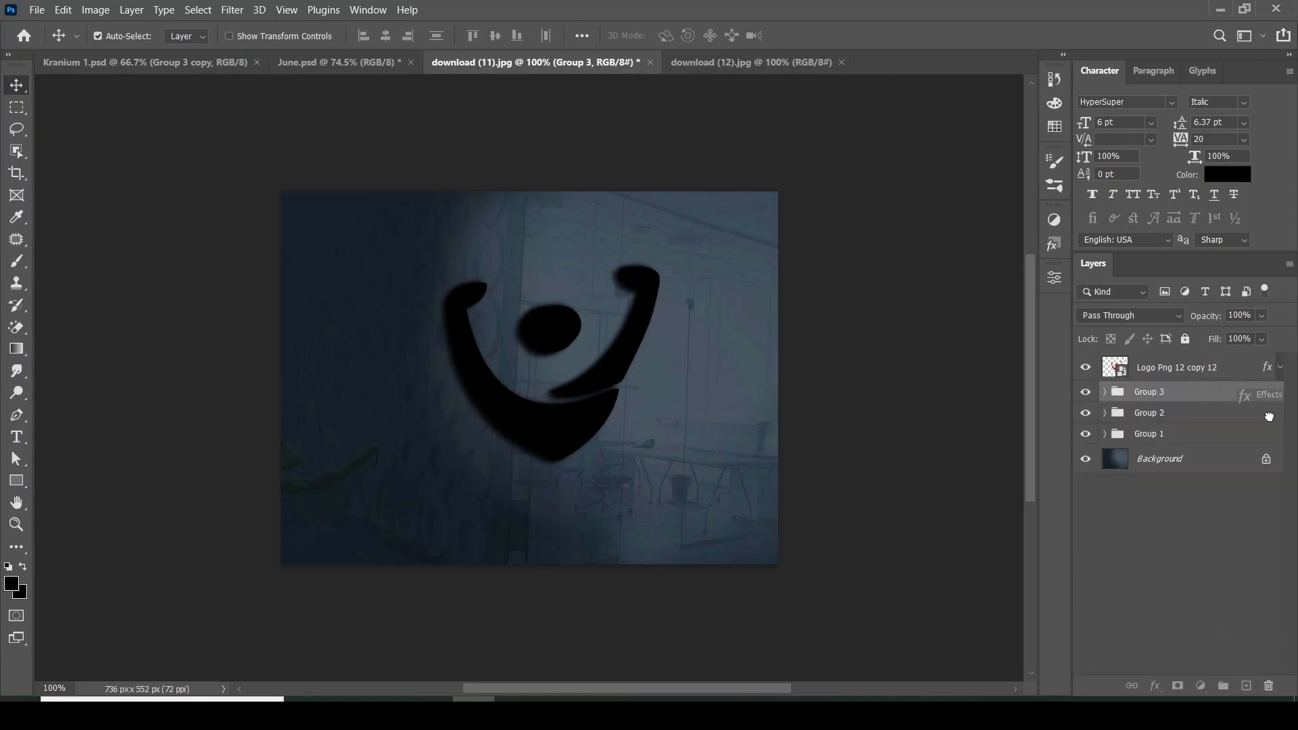
Remove all effects from the Logo Png 12 copy 12 layer and enable Bevel & Emboss on it.
{"action": "left_click_drag", "start_coordinate": [1268, 686], "coordinate": [1269, 686]}
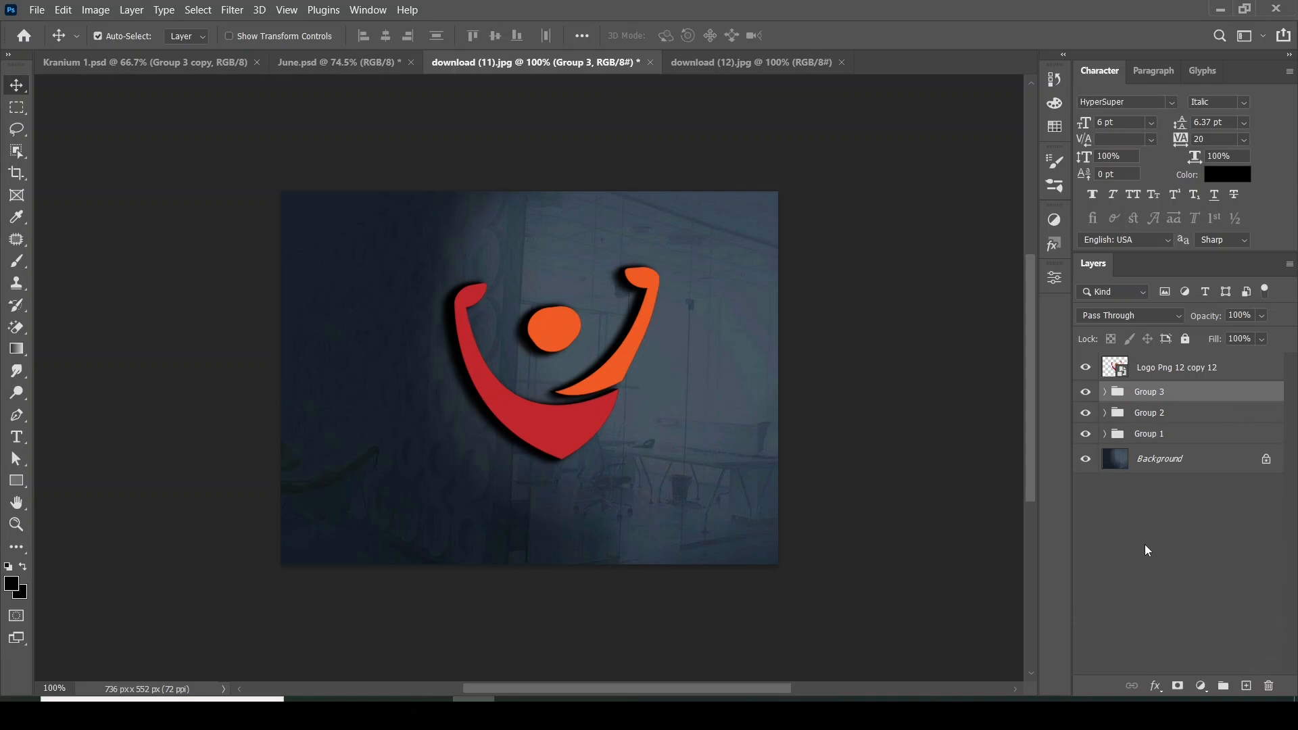
{"action": "left_click", "coordinate": [1174, 372]}
{"action": "left_click", "coordinate": [1156, 686]}
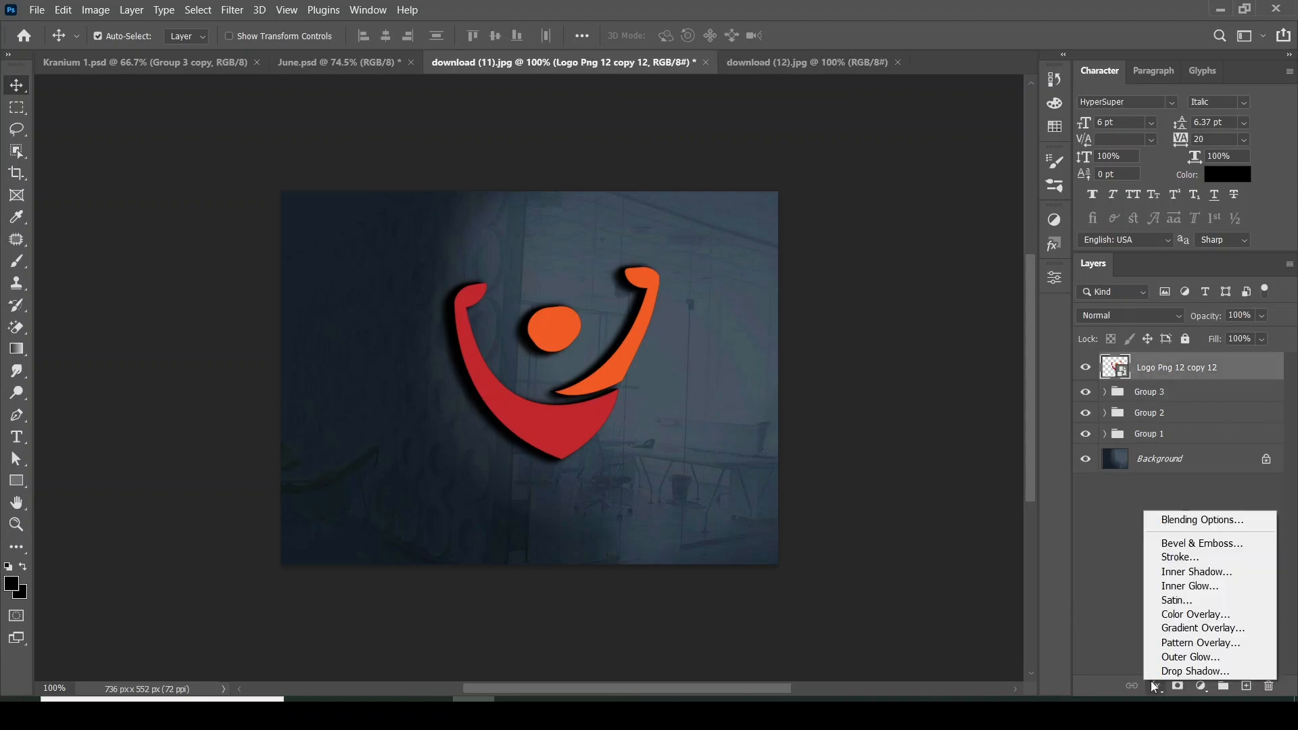
{"action": "left_click", "coordinate": [1206, 519]}
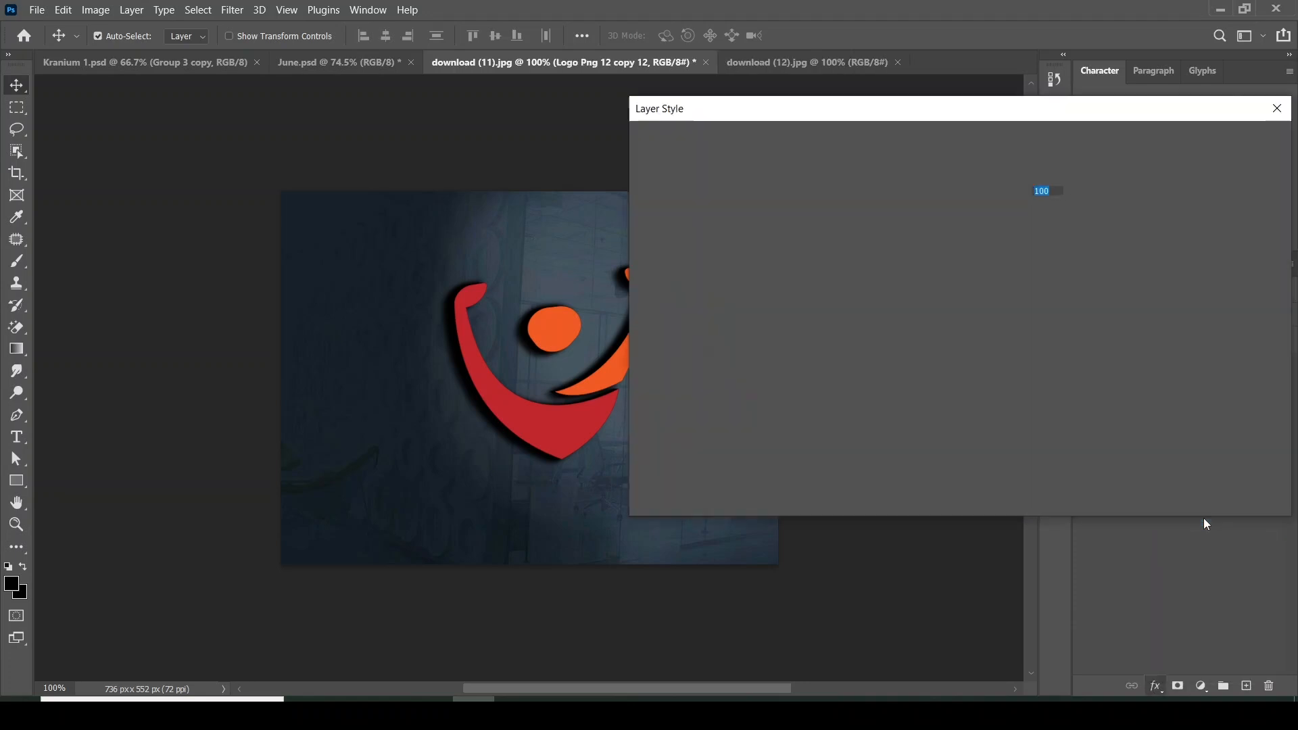
{"action": "left_click_drag", "start_coordinate": [820, 112], "coordinate": [942, 170]}
{"action": "left_click", "coordinate": [771, 250]}
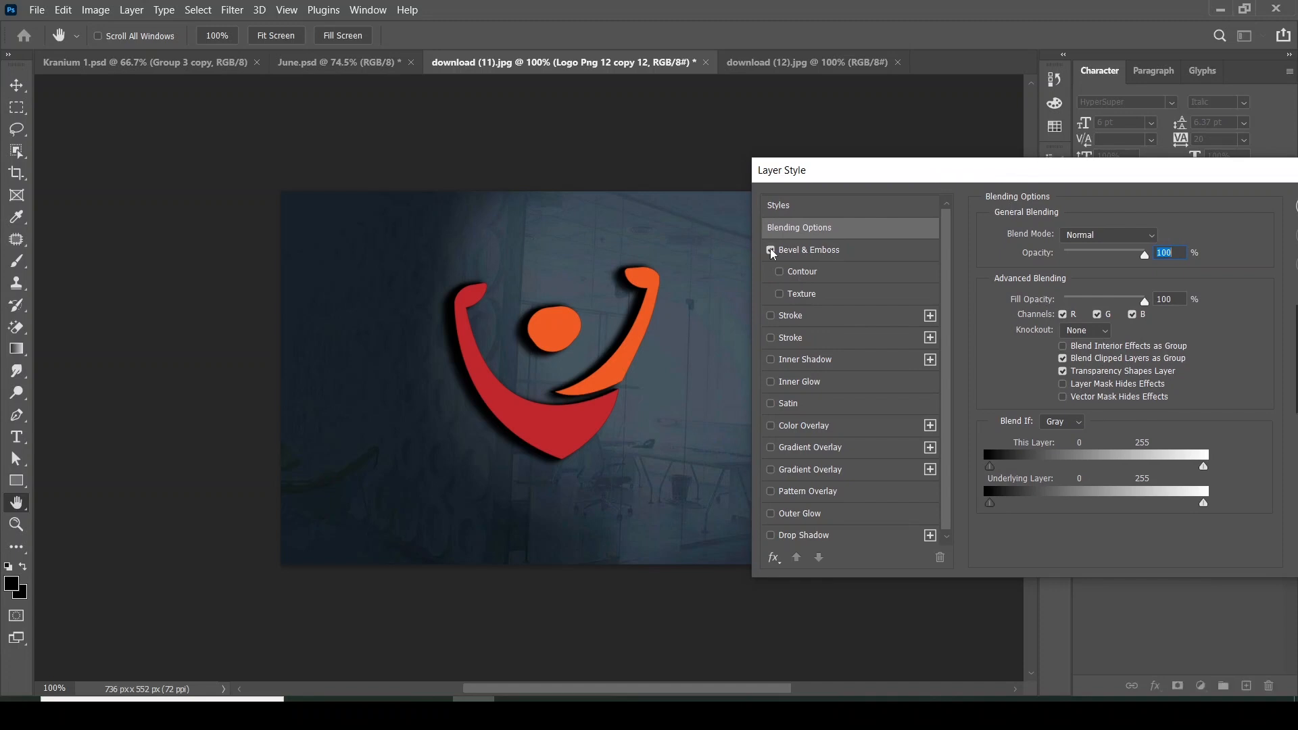
{"action": "left_click", "coordinate": [874, 257]}
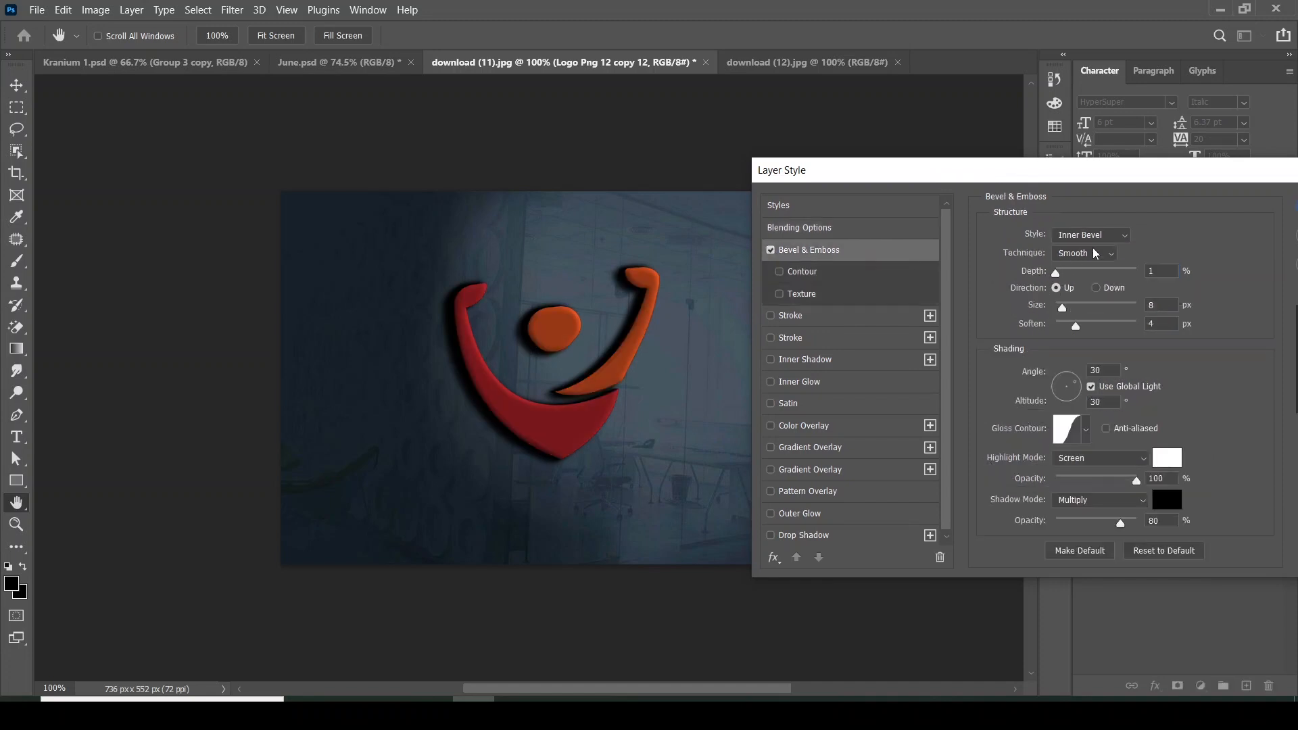
Compare bevel styles, and set the effect to Inner Bevel with a 3 px size and 0 px soften.
{"action": "left_click", "coordinate": [1122, 237]}
{"action": "left_click", "coordinate": [1109, 254]}
{"action": "left_click", "coordinate": [1106, 238]}
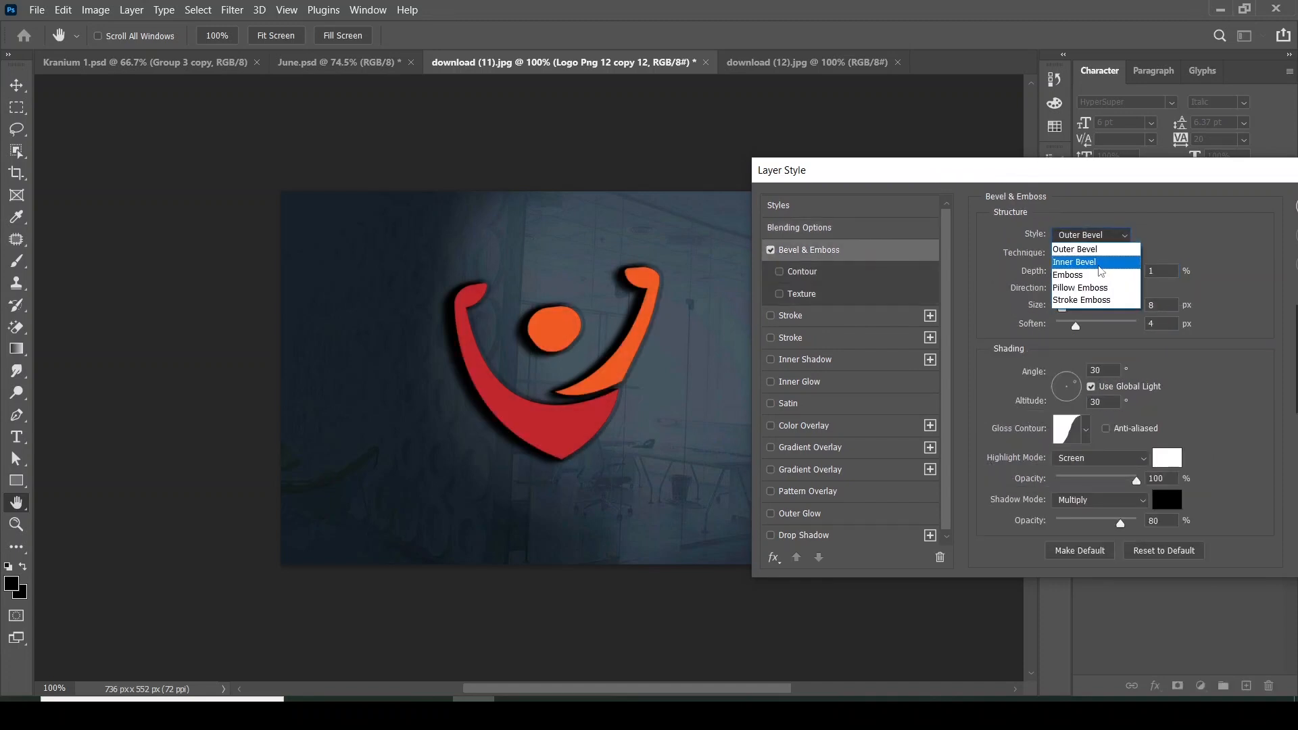
{"action": "left_click", "coordinate": [1096, 277]}
{"action": "left_click", "coordinate": [1096, 243]}
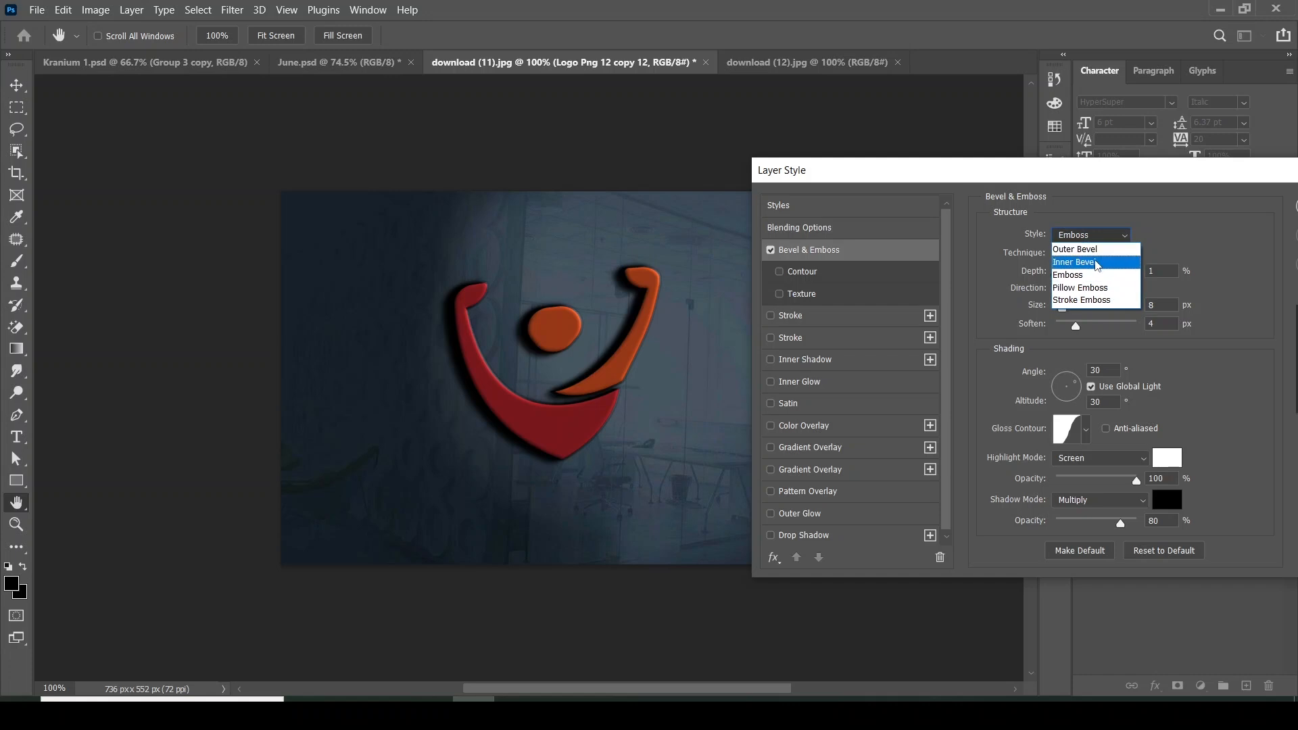
{"action": "left_click", "coordinate": [1098, 263]}
{"action": "left_click", "coordinate": [1065, 276]}
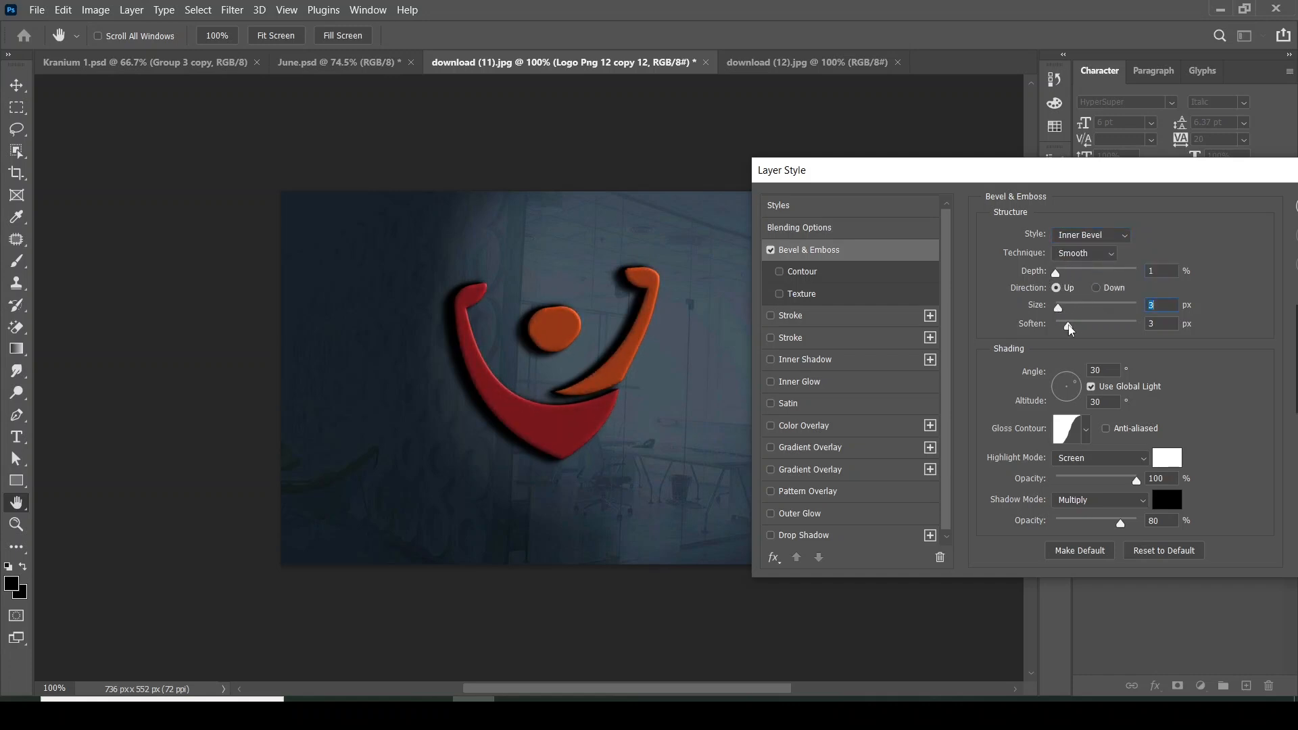
{"action": "left_click_drag", "start_coordinate": [1074, 326], "coordinate": [1057, 327]}
Try the gloss contour presets on the bevel and choose the stepped one.
{"action": "left_click", "coordinate": [1085, 430]}
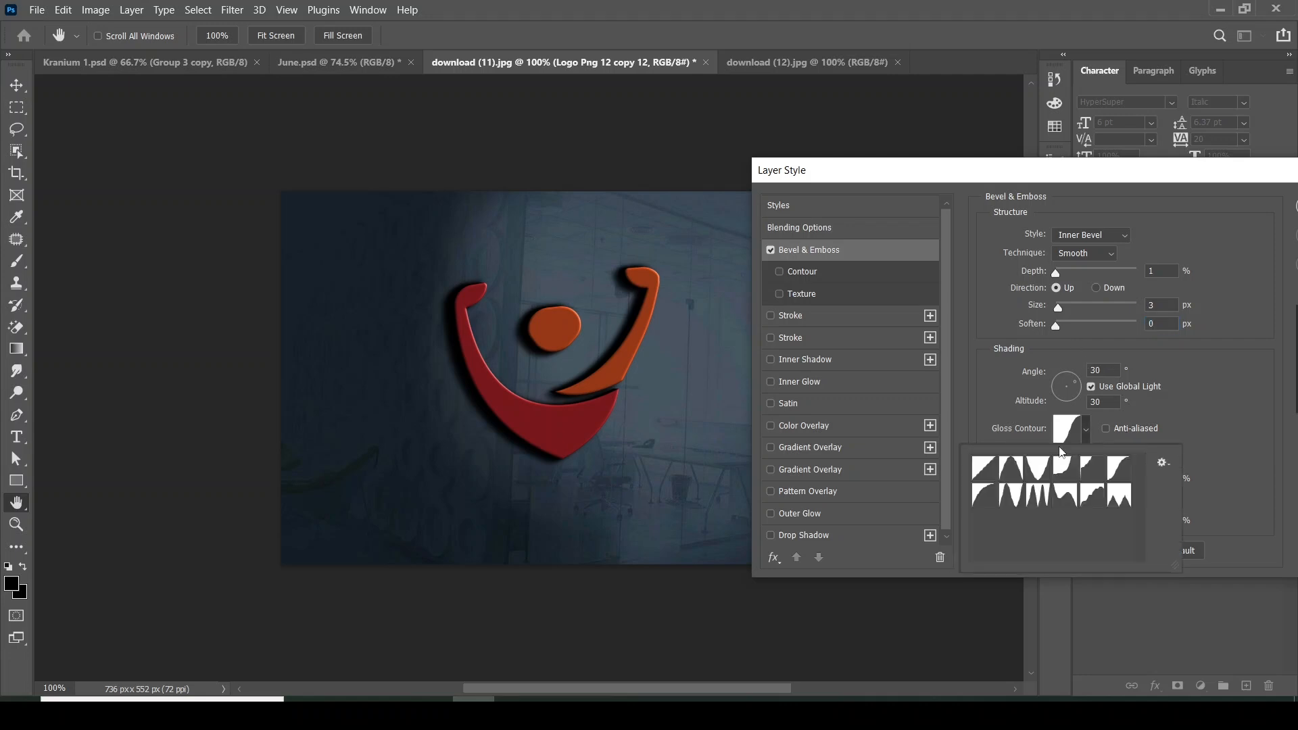
{"action": "left_click", "coordinate": [990, 473]}
{"action": "left_click", "coordinate": [1011, 472]}
{"action": "left_click", "coordinate": [1036, 473]}
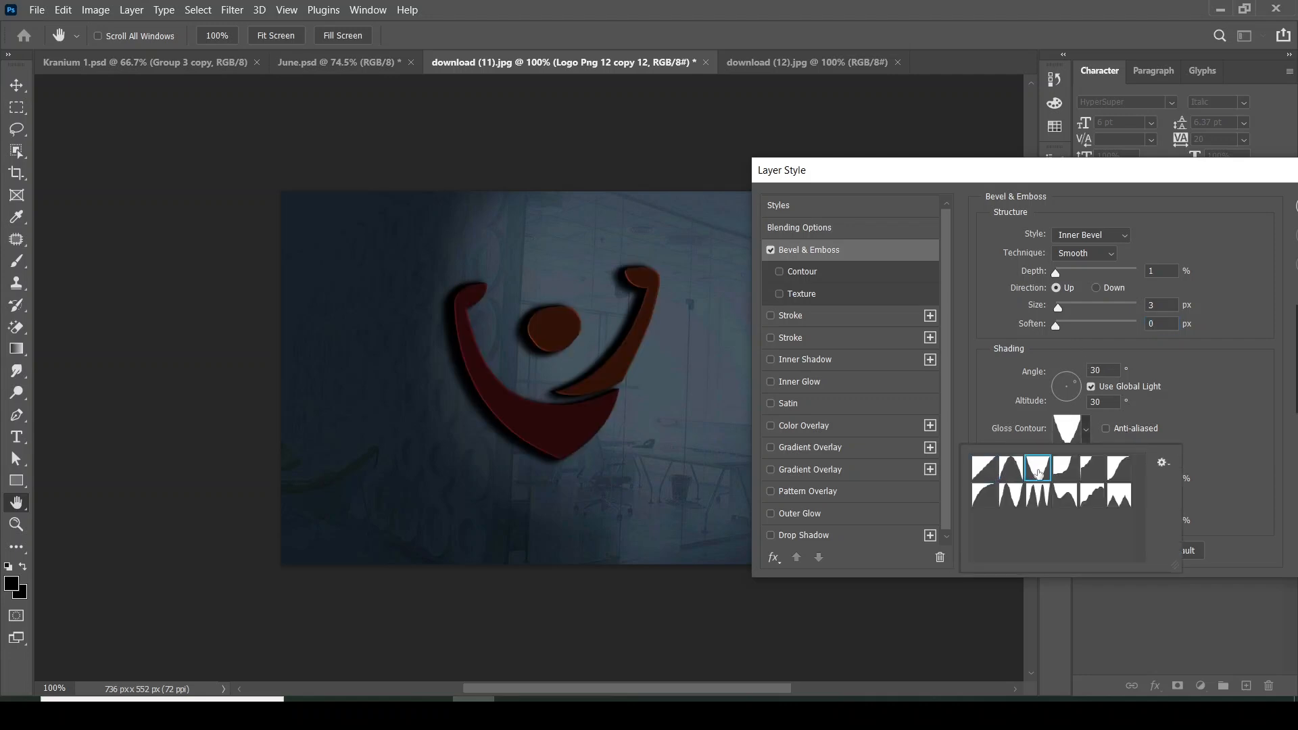
{"action": "left_click", "coordinate": [1065, 473]}
{"action": "left_click", "coordinate": [1087, 473]}
{"action": "left_click", "coordinate": [1114, 473]}
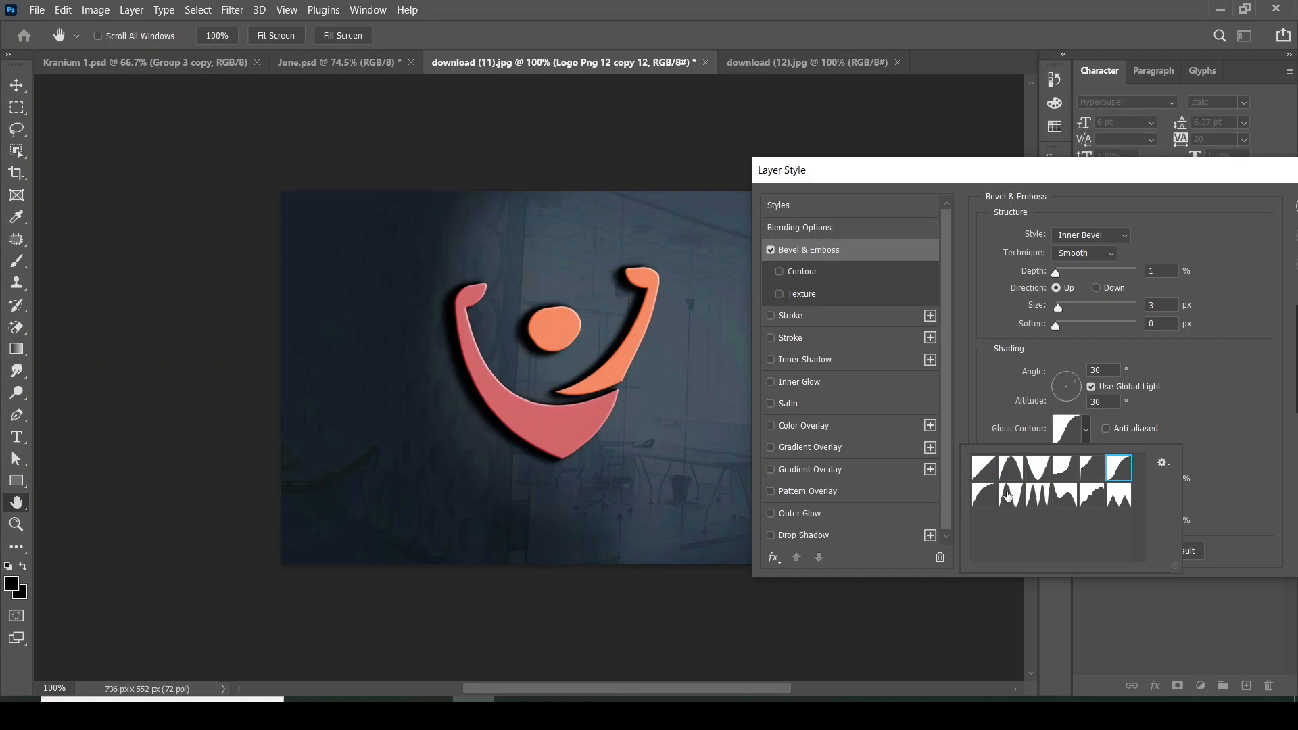
{"action": "left_click", "coordinate": [984, 496]}
{"action": "left_click", "coordinate": [1011, 495]}
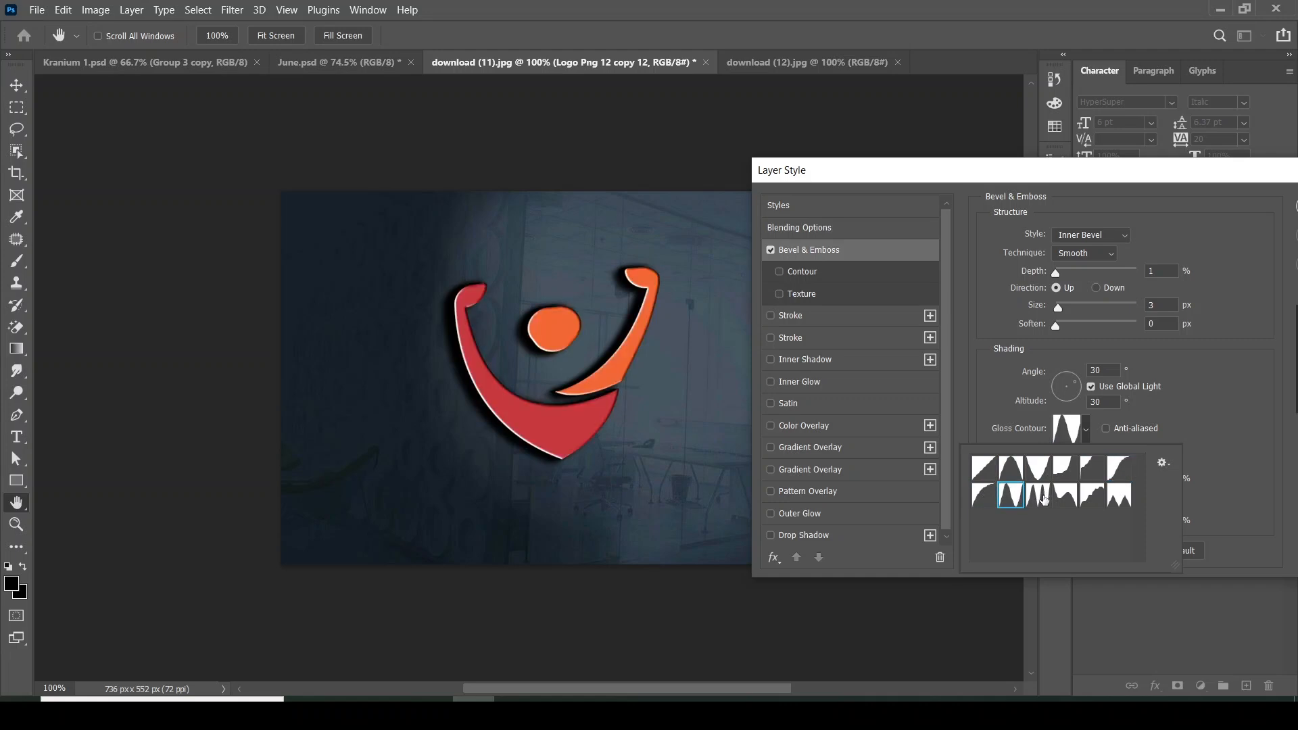
{"action": "left_click", "coordinate": [1040, 497]}
{"action": "left_click", "coordinate": [1064, 497]}
{"action": "left_click", "coordinate": [1091, 497]}
{"action": "left_click", "coordinate": [1119, 497]}
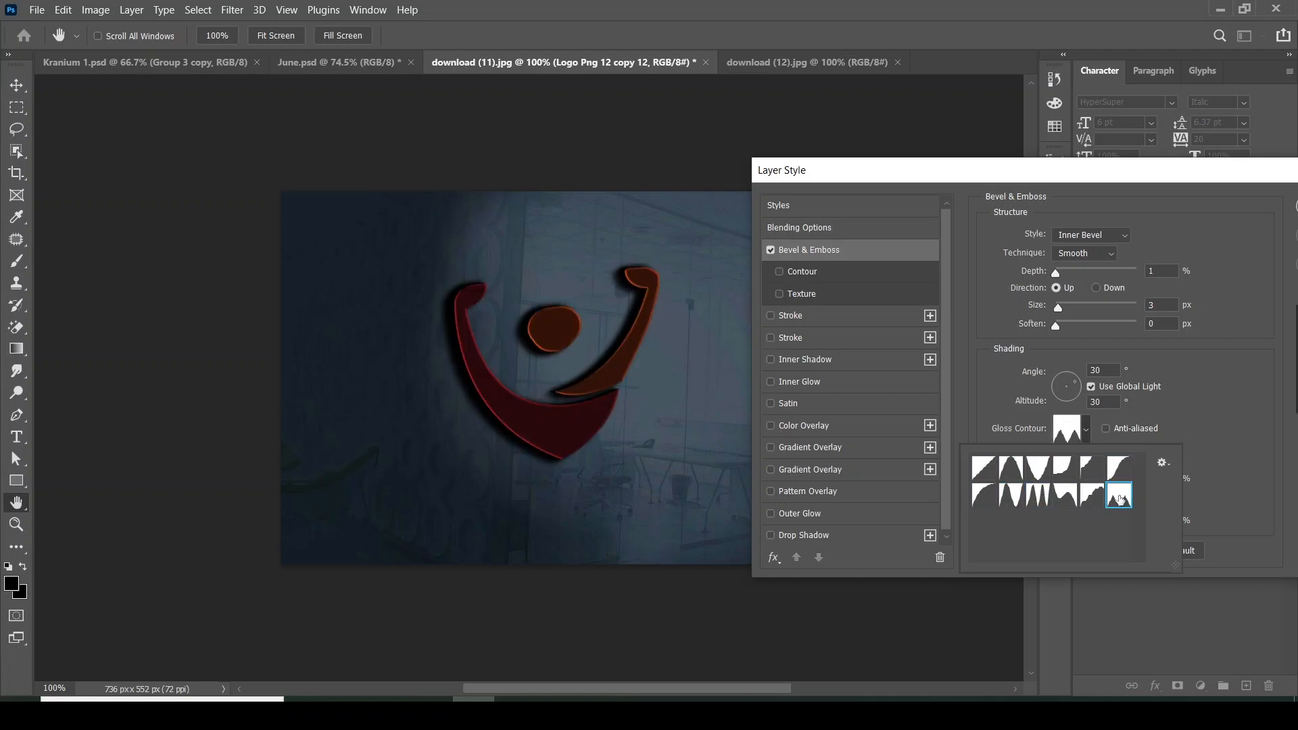
{"action": "left_click", "coordinate": [1090, 497]}
{"action": "left_click", "coordinate": [1176, 401]}
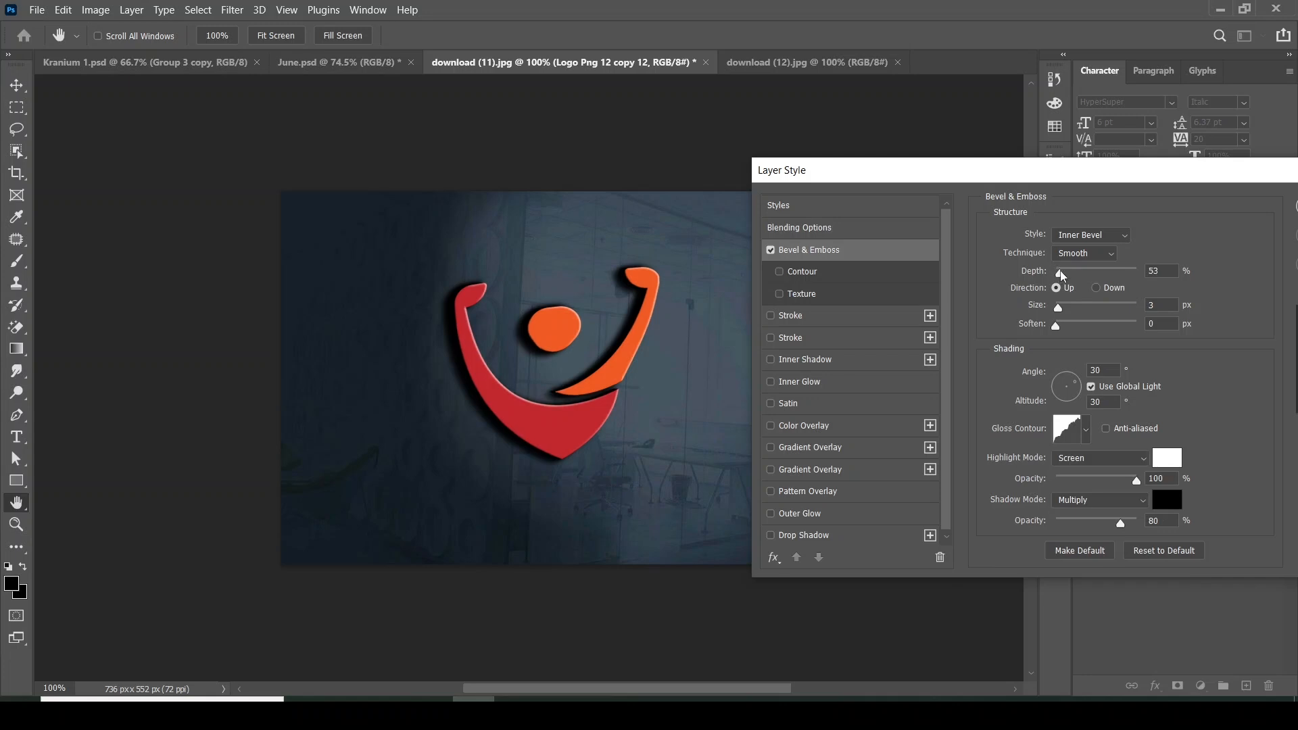
Adjust the depth and softness of the Bevel & Emboss effect and lower its shadow opacity.
{"action": "left_click_drag", "start_coordinate": [1060, 270], "coordinate": [1057, 329]}
{"action": "mouse_move", "coordinate": [1132, 524]}
{"action": "left_mouse_down"}
{"action": "mouse_move", "coordinate": [1084, 511]}
{"action": "mouse_move", "coordinate": [1098, 513]}
{"action": "left_mouse_up"}
{"action": "left_click_drag", "start_coordinate": [863, 189], "coordinate": [903, 190]}
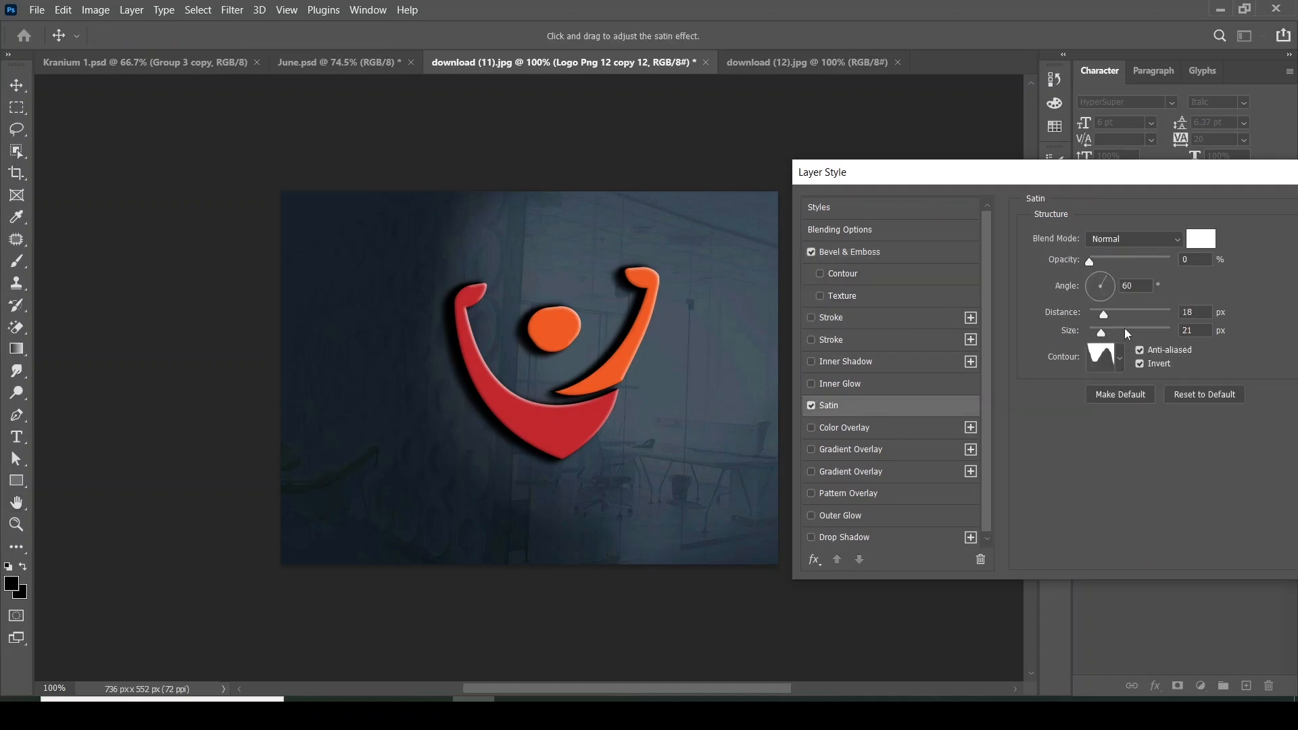
Set the white Satin effect to Normal blending, 17% opacity, 33 px distance and 38 px size, with a linear contour.
{"action": "mouse_move", "coordinate": [1104, 315]}
{"action": "left_mouse_down"}
{"action": "mouse_move", "coordinate": [1115, 311]}
{"action": "mouse_move", "coordinate": [1106, 333]}
{"action": "left_mouse_up"}
{"action": "left_click", "coordinate": [1121, 362]}
{"action": "left_click", "coordinate": [1025, 403]}
{"action": "left_click", "coordinate": [1162, 238]}
{"action": "left_click", "coordinate": [1158, 238]}
{"action": "left_click_drag", "start_coordinate": [1091, 260], "coordinate": [1102, 261]}
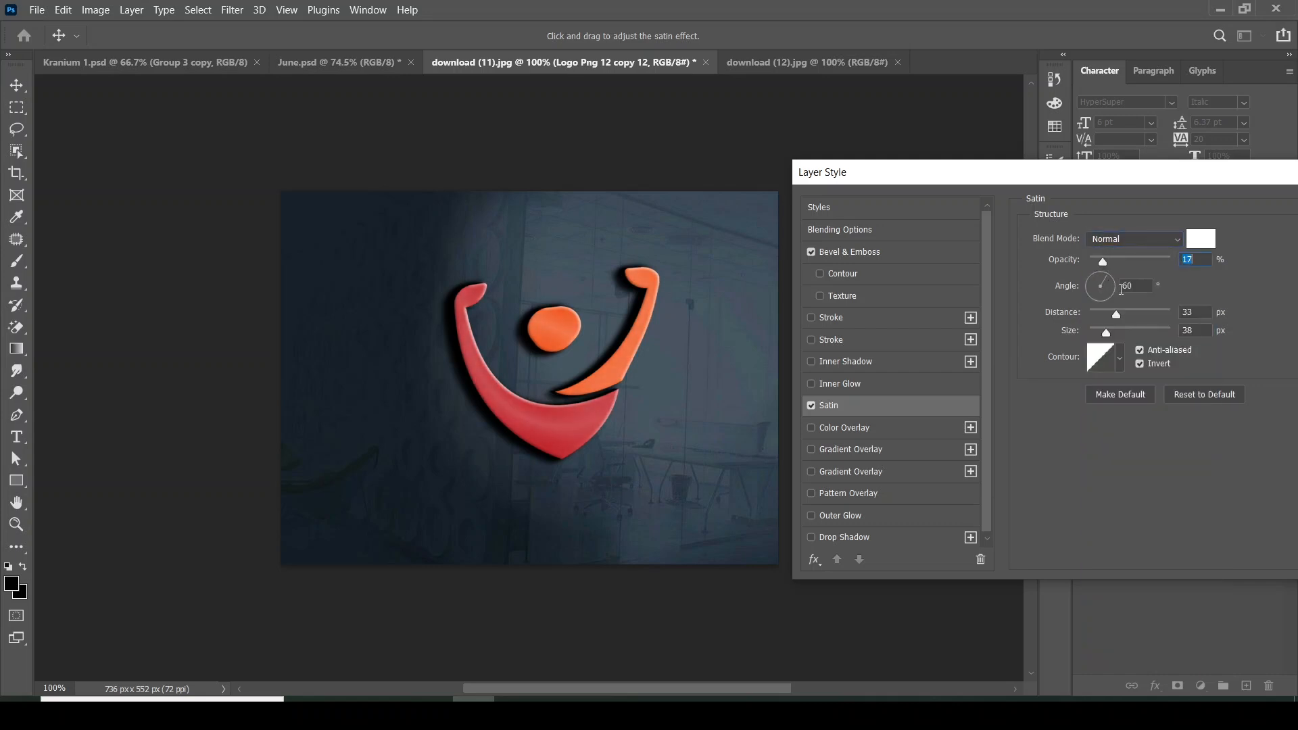
Compare contours for the Satin effect, choose the stepped one, fine-tune the opacity and apply the layer style.
{"action": "left_click", "coordinate": [1117, 362]}
{"action": "left_click", "coordinate": [1044, 398]}
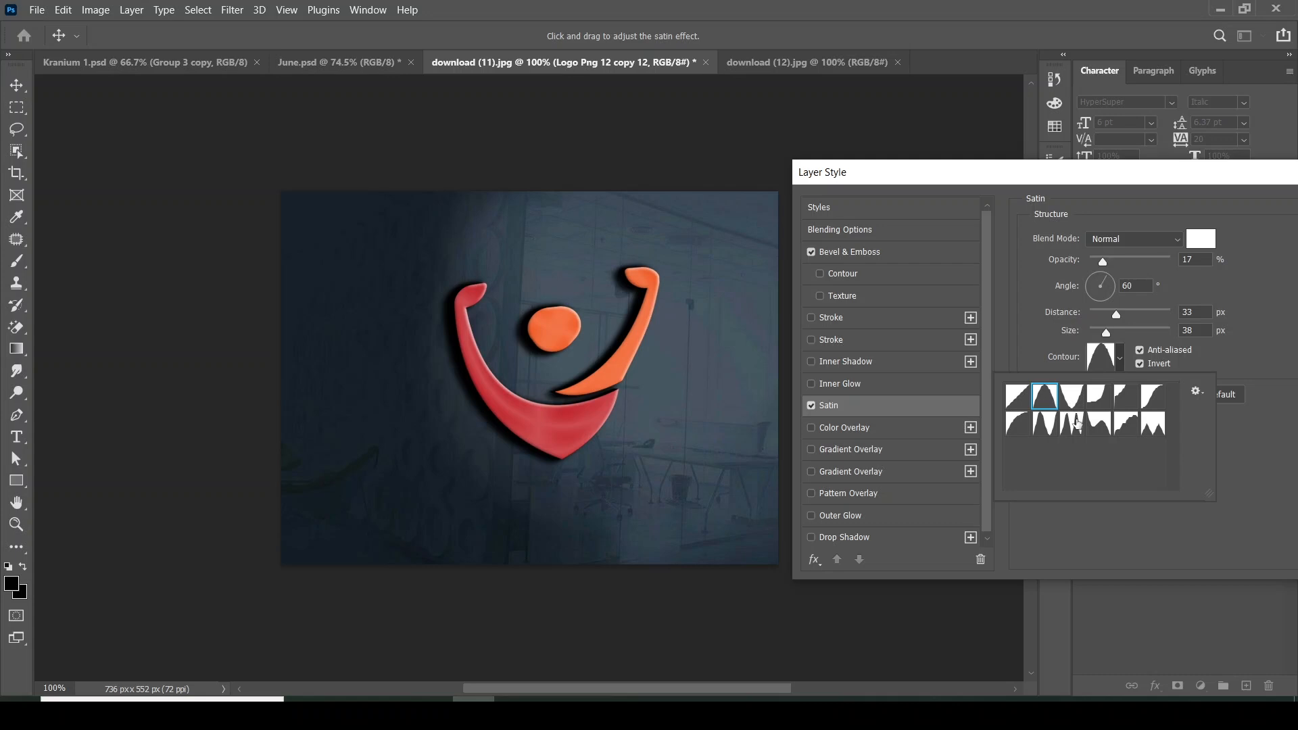
{"action": "left_click", "coordinate": [1073, 423]}
{"action": "left_click", "coordinate": [1125, 424]}
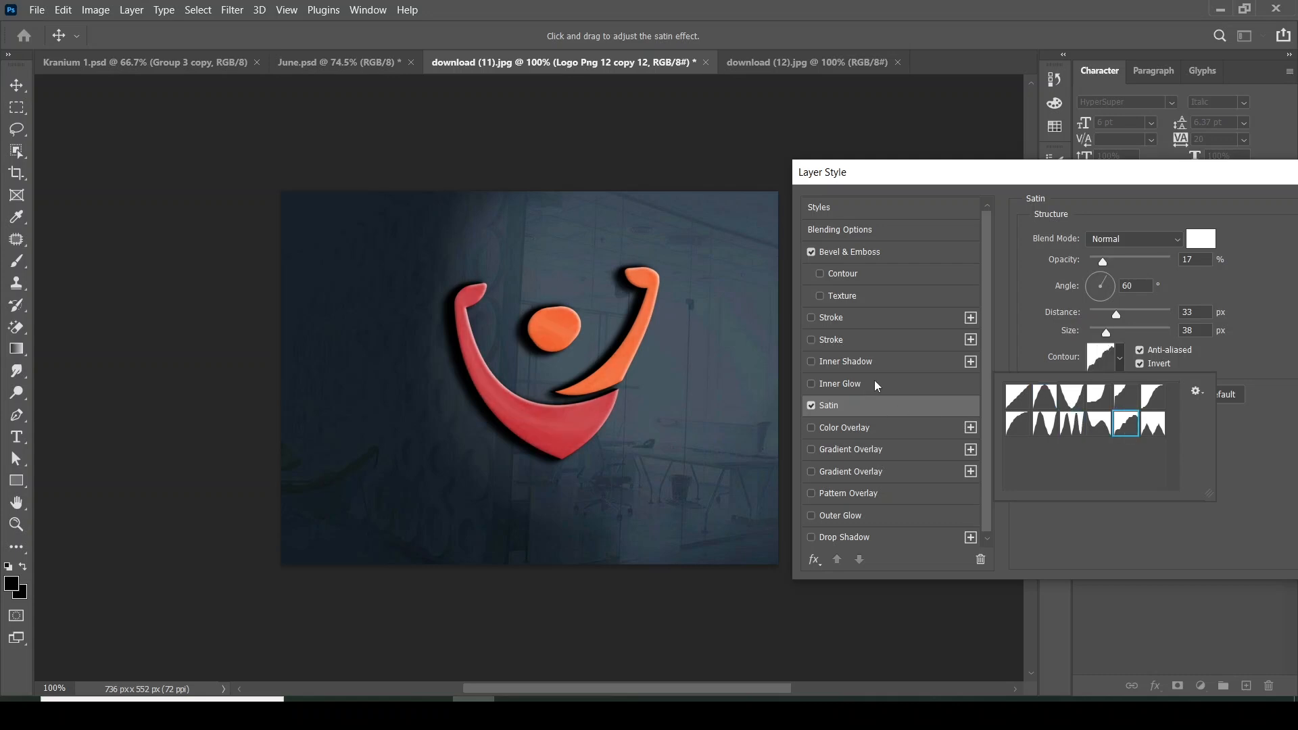
{"action": "left_click_drag", "start_coordinate": [1168, 181], "coordinate": [1022, 217]}
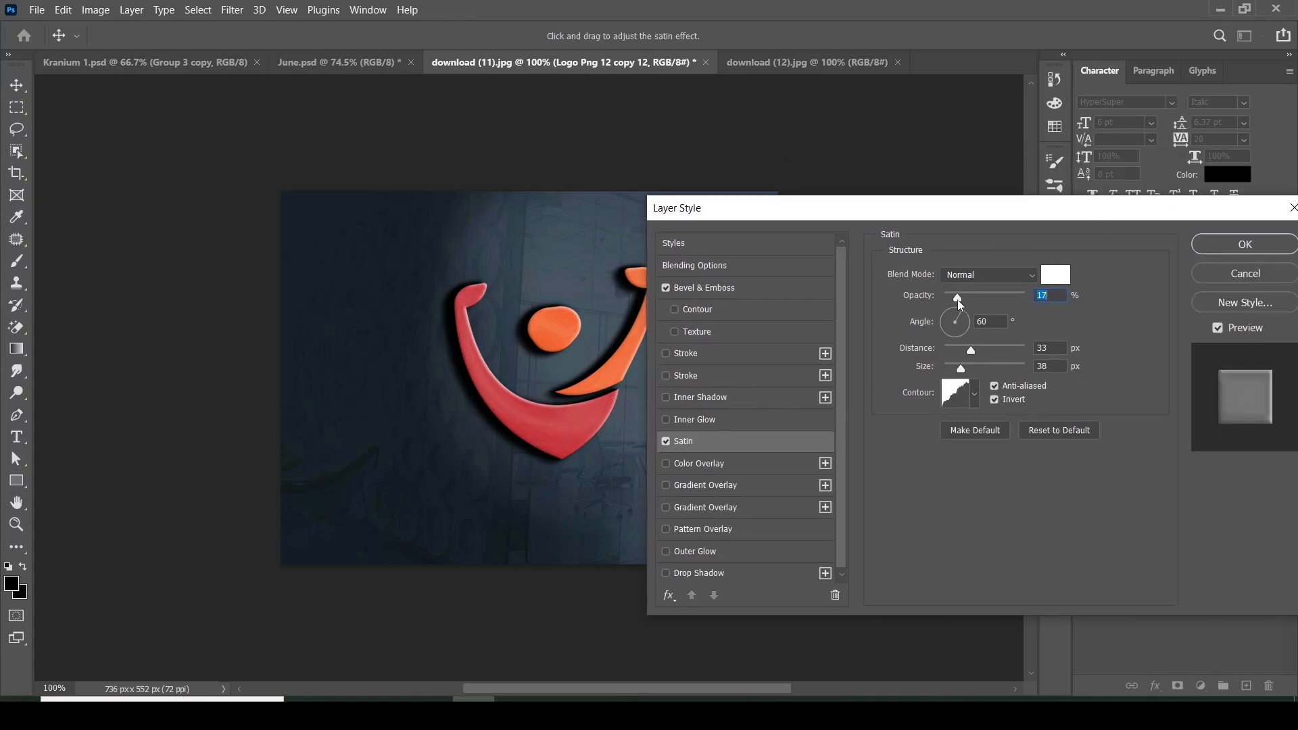
{"action": "left_click_drag", "start_coordinate": [957, 299], "coordinate": [956, 300]}
{"action": "left_click", "coordinate": [1245, 244]}
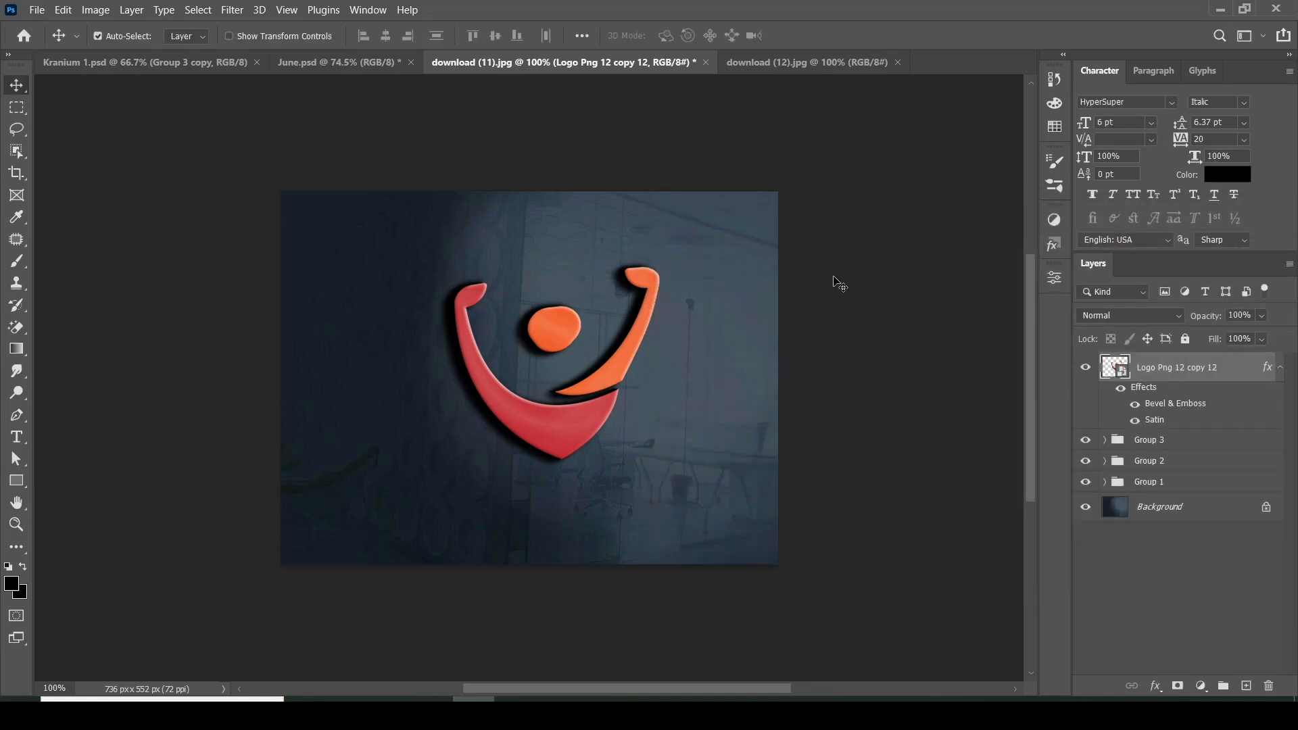
Collapse the effects of the Logo Png 12 copy 12 layer and duplicate the layer.
{"action": "left_click", "coordinate": [1279, 367]}
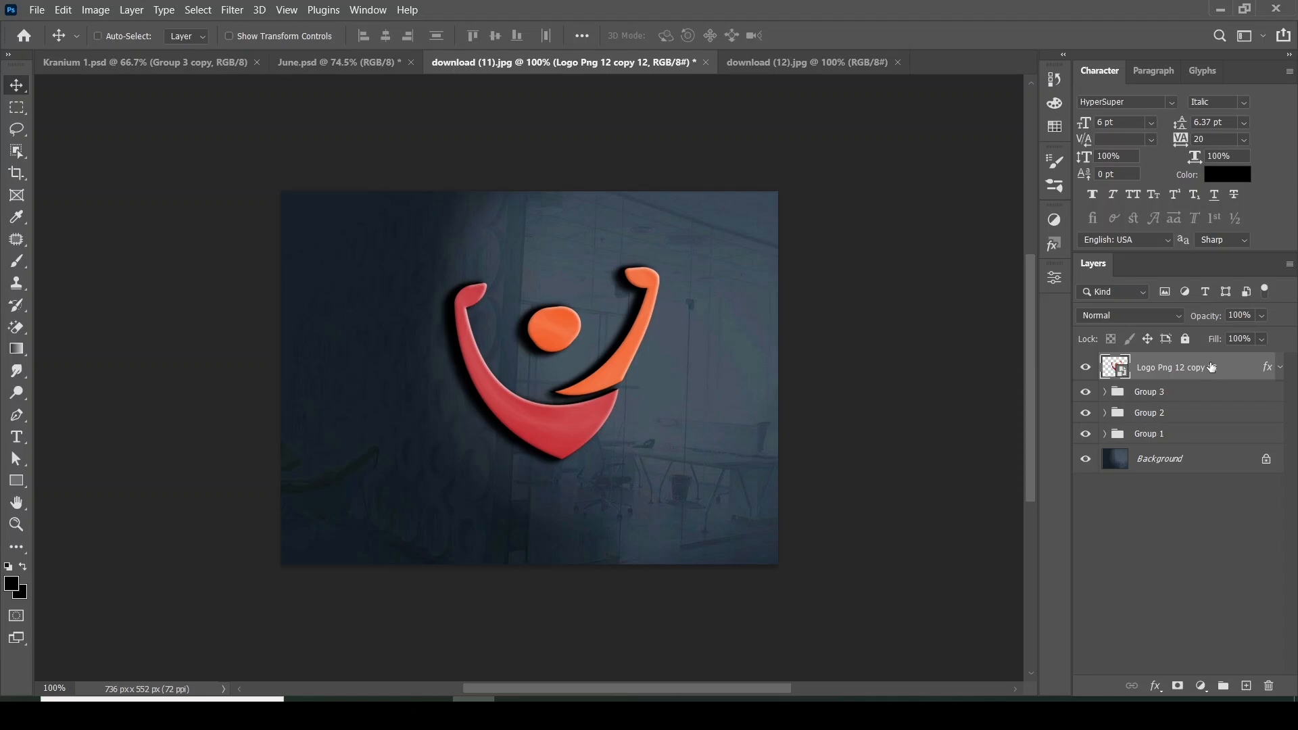
{"action": "key", "text": "ctrl+j"}
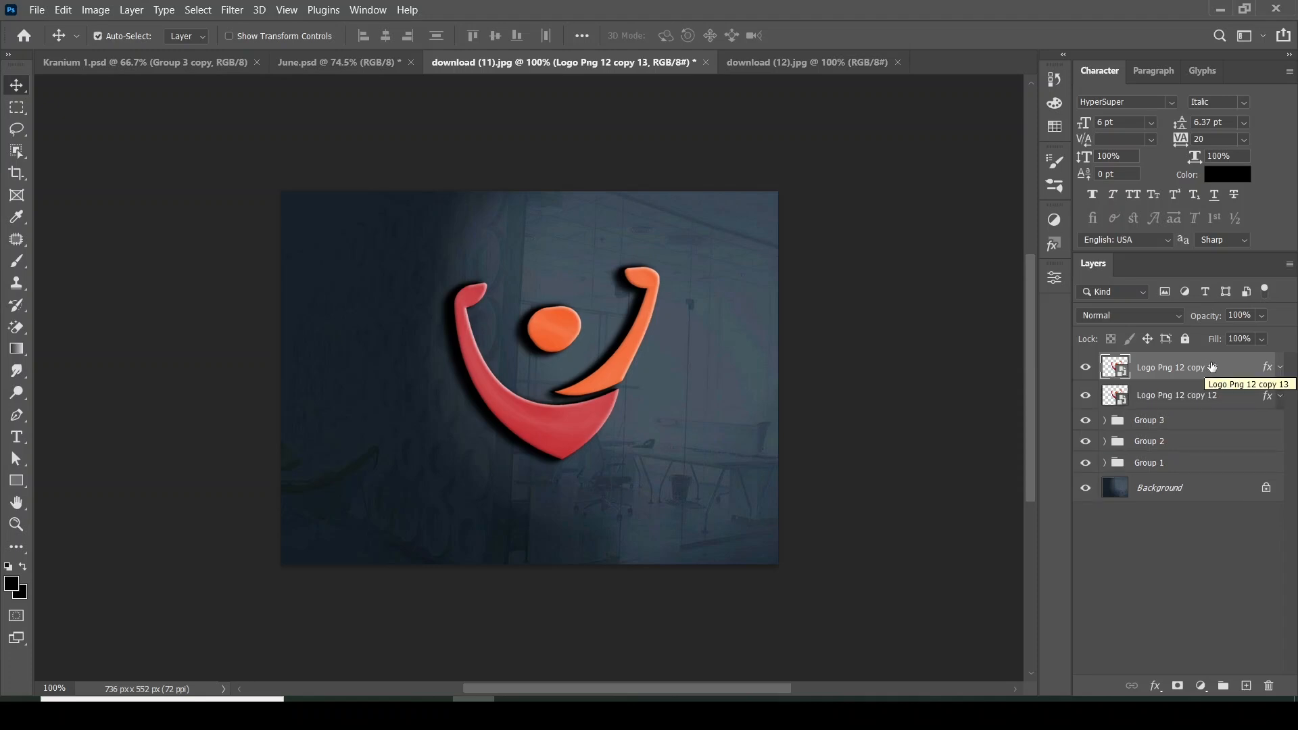